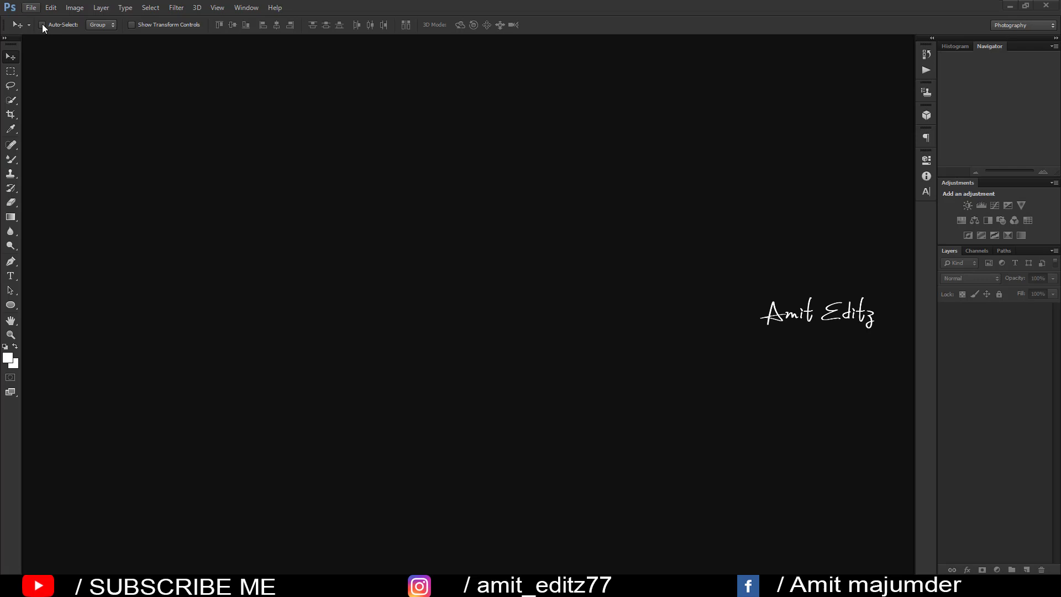
Open gkjgk copyaaaa.jpg, dock it as a tab, and show the rulers.
{"action": "left_click", "coordinate": [31, 7]}
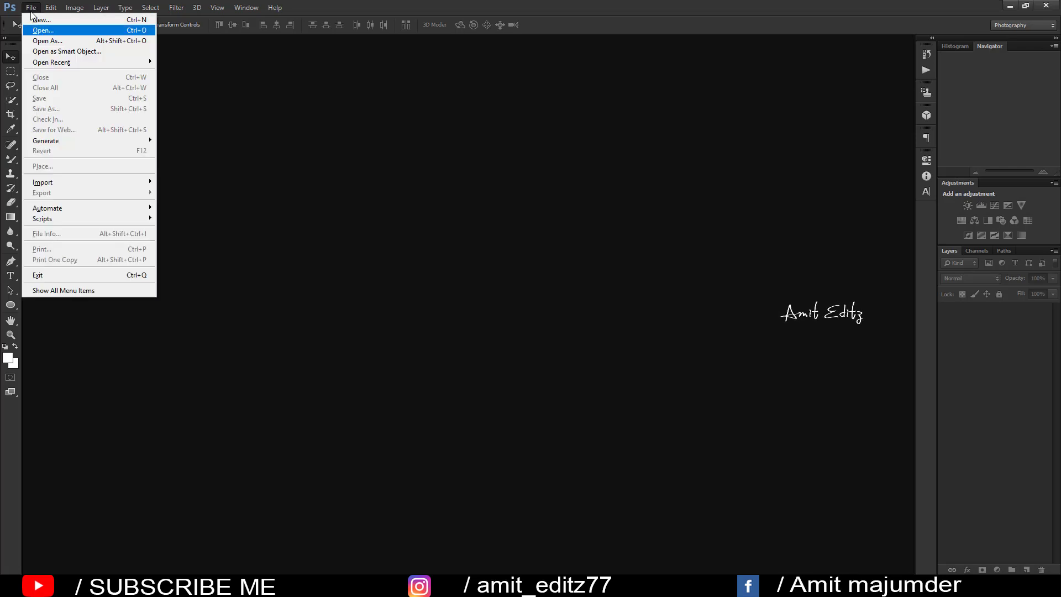
{"action": "left_click", "coordinate": [34, 26]}
{"action": "left_click", "coordinate": [188, 174]}
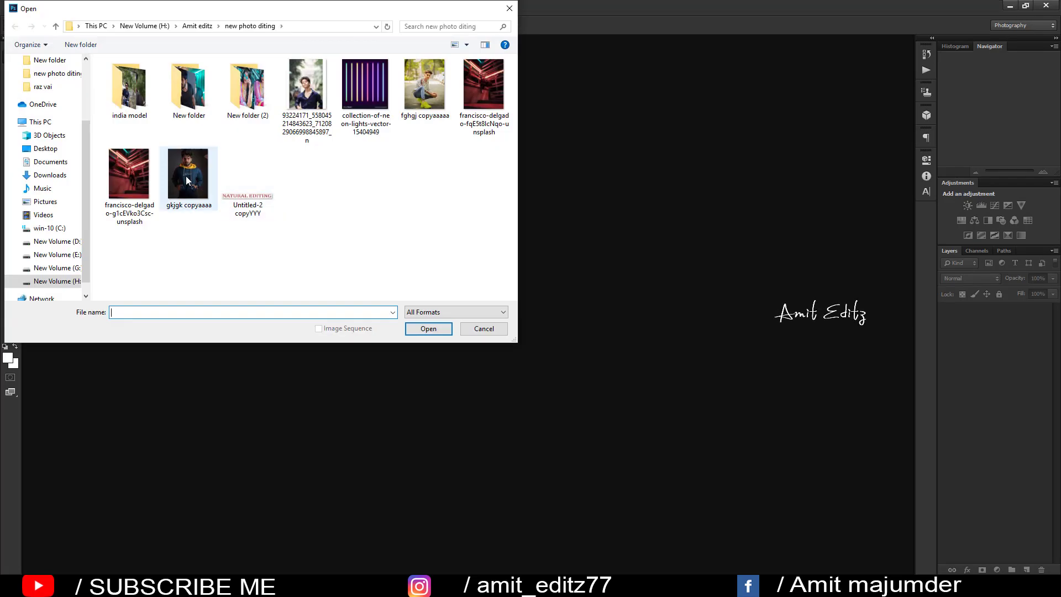
{"action": "left_click", "coordinate": [426, 329]}
{"action": "left_click_drag", "start_coordinate": [214, 44], "coordinate": [254, 42]}
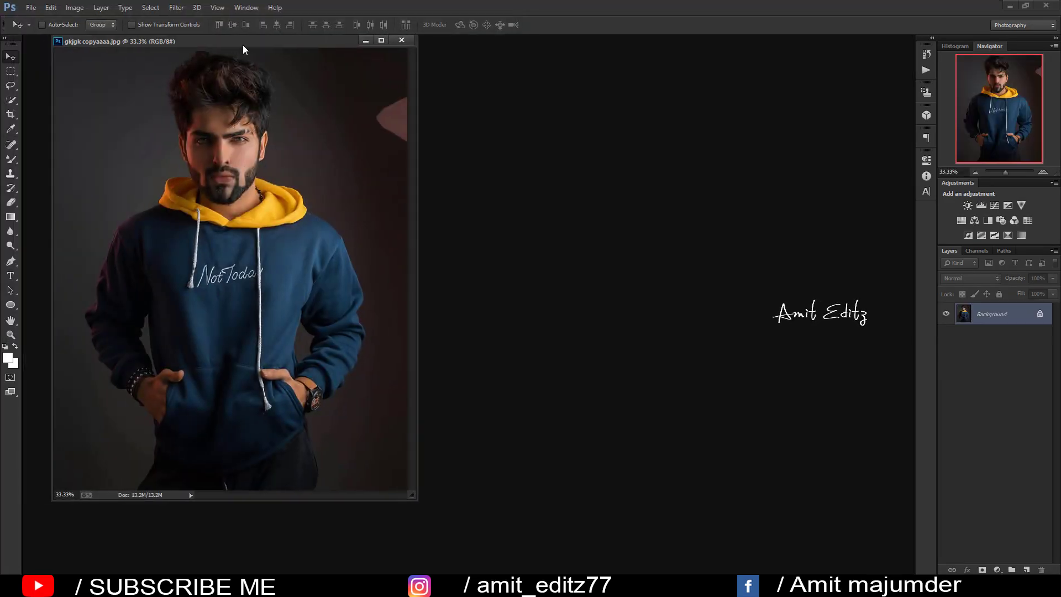
{"action": "key", "text": "ctrl+r"}
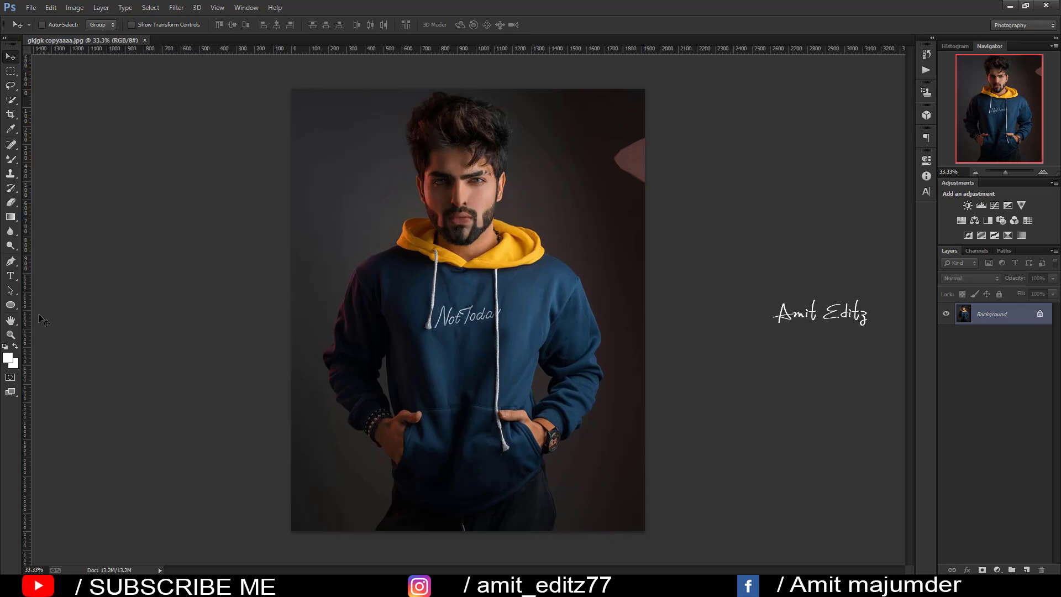
Start a pen path at the trouser bottom and trace up the arm, wrist and sleeve.
{"action": "left_click", "coordinate": [11, 268]}
{"action": "scroll", "coordinate": [372, 472], "scroll_direction": "up", "scroll_amount": 3}
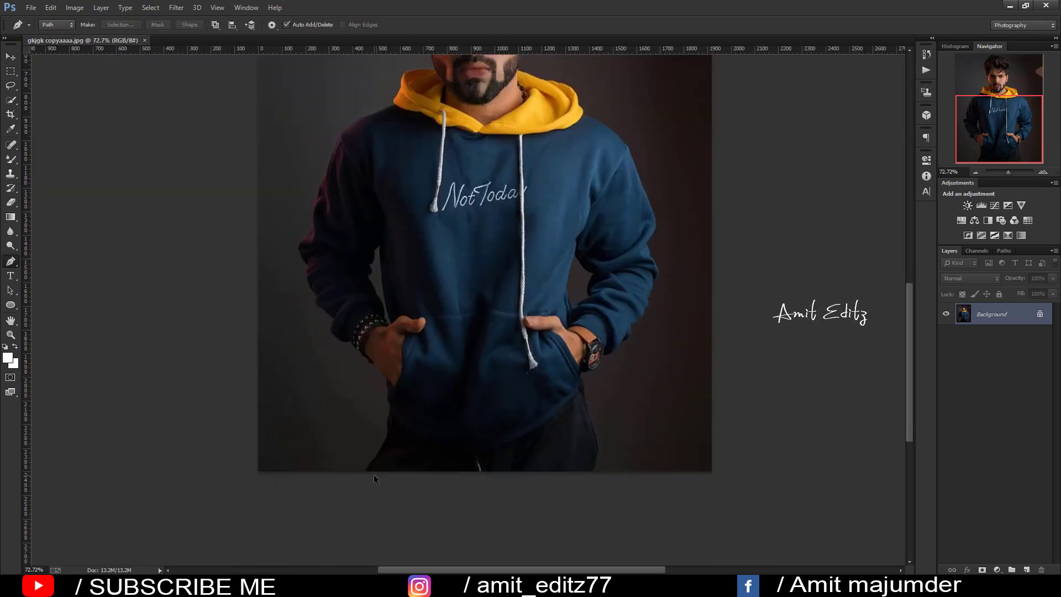
{"action": "scroll", "coordinate": [374, 474], "scroll_direction": "up", "scroll_amount": 3}
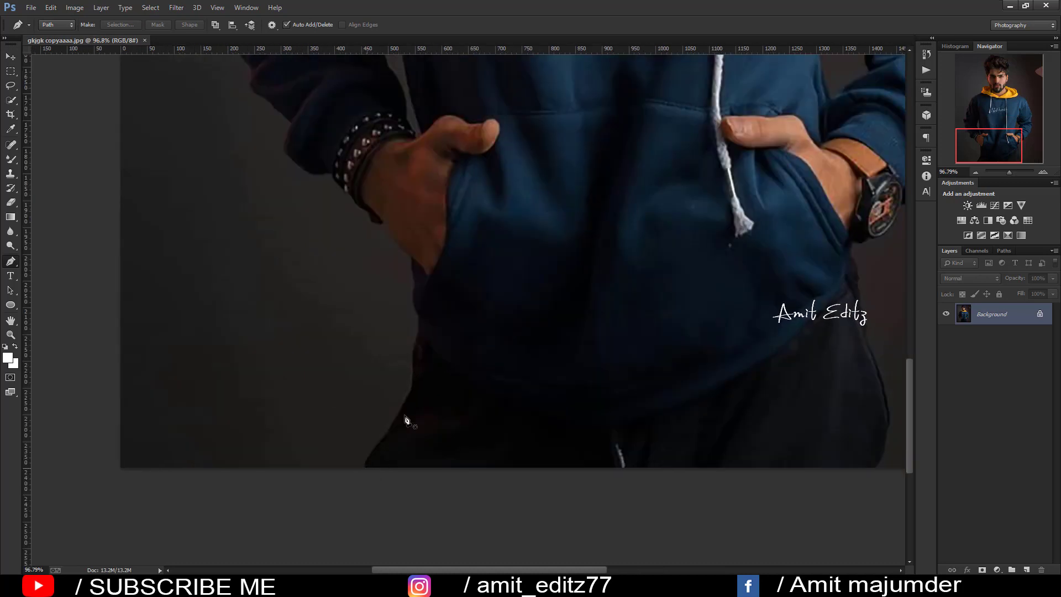
{"action": "left_click", "coordinate": [366, 467]}
{"action": "left_click", "coordinate": [414, 376]}
{"action": "left_click", "coordinate": [416, 342]}
{"action": "left_click", "coordinate": [419, 313]}
{"action": "left_click_drag", "start_coordinate": [414, 293], "coordinate": [416, 286]}
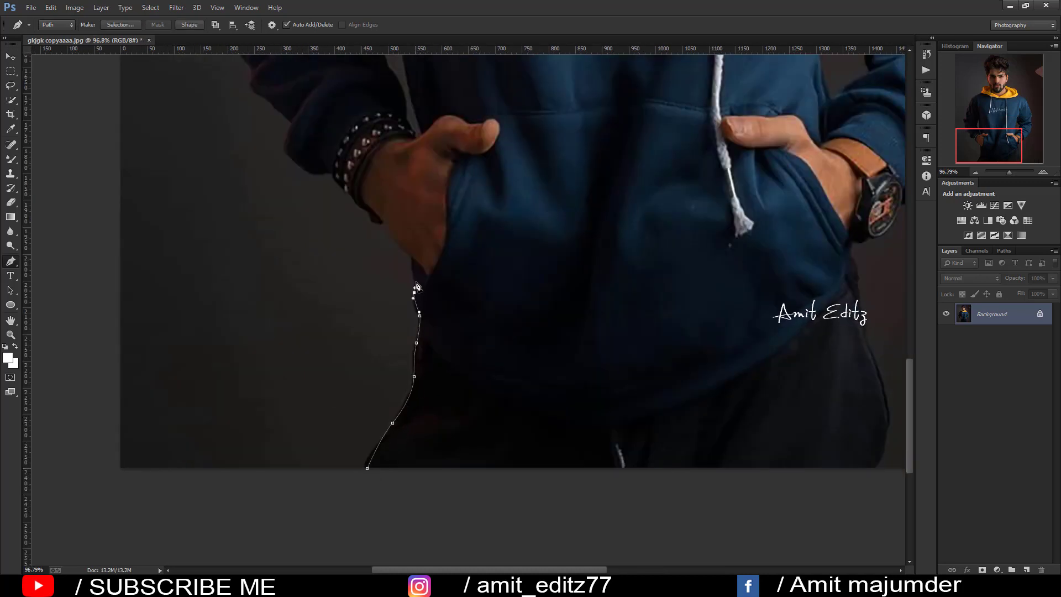
{"action": "left_click", "coordinate": [363, 207]}
{"action": "scroll", "coordinate": [362, 207], "scroll_direction": "up", "scroll_amount": 5}
{"action": "left_click", "coordinate": [423, 373]}
{"action": "left_click", "coordinate": [354, 334]}
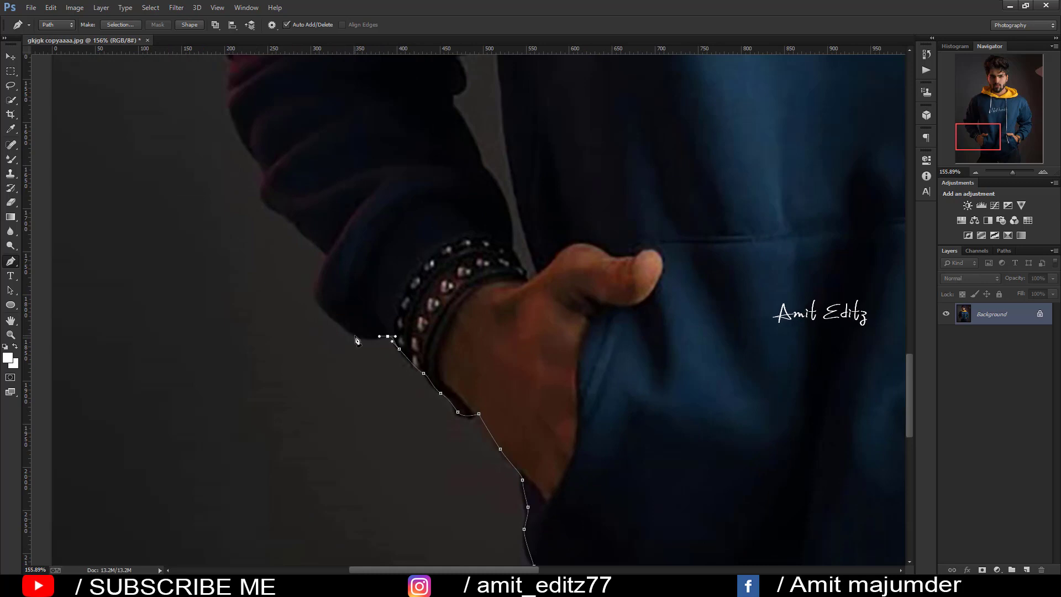
{"action": "left_click_drag", "start_coordinate": [316, 295], "coordinate": [317, 286]}
{"action": "scroll", "coordinate": [327, 263], "scroll_direction": "up", "scroll_amount": 3}
{"action": "left_click", "coordinate": [338, 276]}
{"action": "left_click_drag", "start_coordinate": [315, 218], "coordinate": [335, 195]}
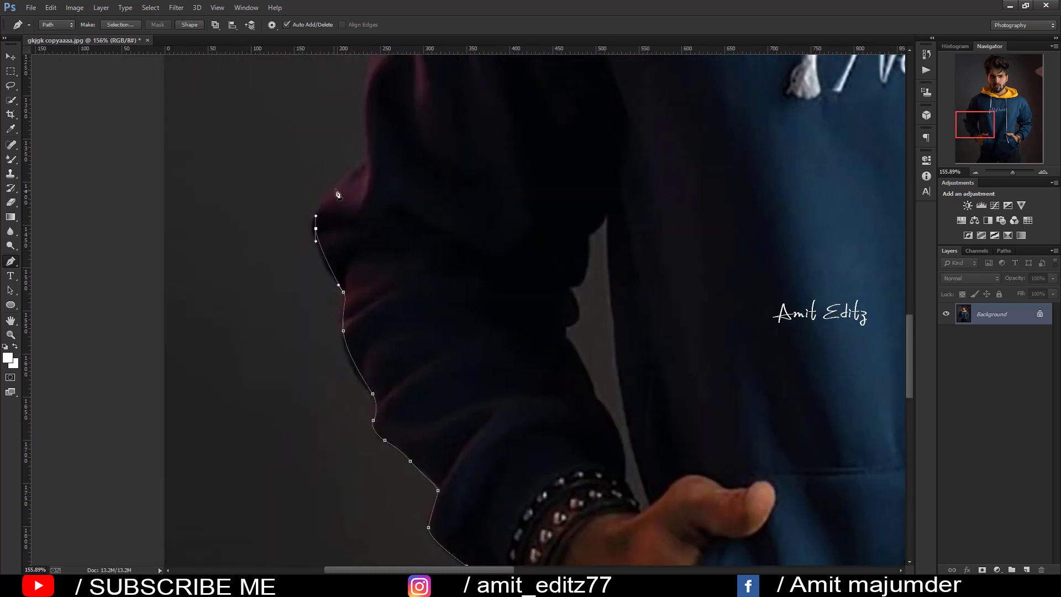
{"action": "scroll", "coordinate": [373, 124], "scroll_direction": "up", "scroll_amount": 5}
{"action": "left_click", "coordinate": [354, 291]}
{"action": "scroll", "coordinate": [396, 184], "scroll_direction": "up", "scroll_amount": 5}
Continue the path over the shoulder, hood, ear and around the top of the hair.
{"action": "left_click", "coordinate": [266, 395]}
{"action": "left_click", "coordinate": [336, 342]}
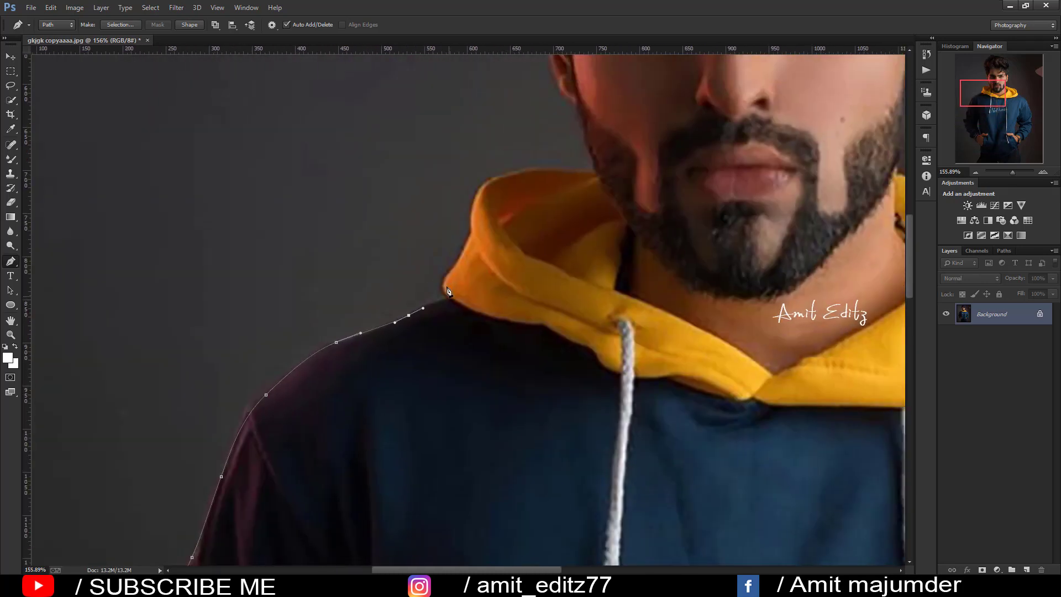
{"action": "left_click", "coordinate": [408, 315]}
{"action": "left_click", "coordinate": [449, 297]}
{"action": "left_click_drag", "start_coordinate": [575, 168], "coordinate": [429, 375]}
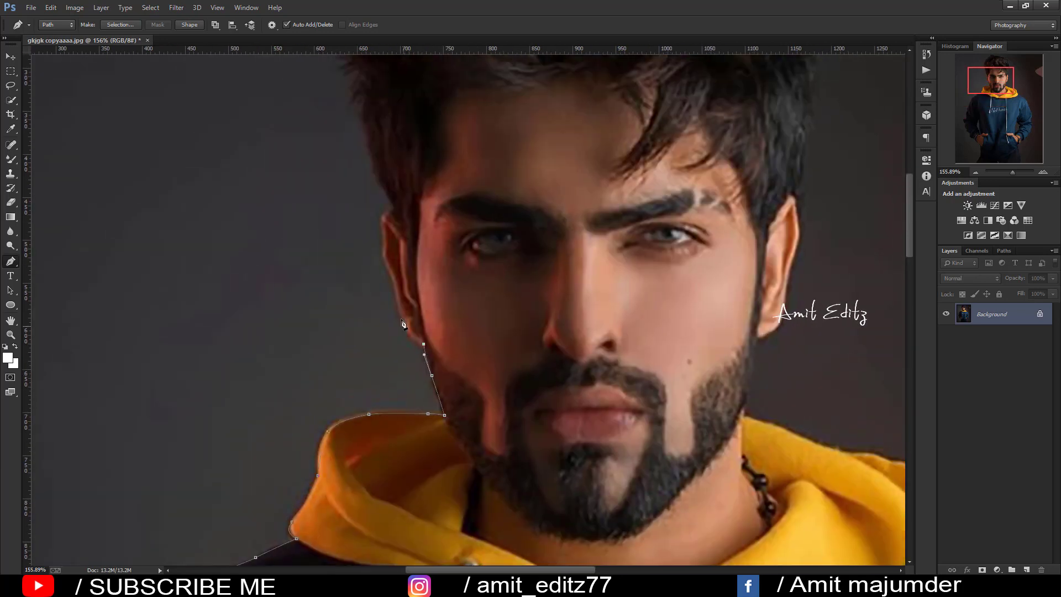
{"action": "left_click", "coordinate": [398, 283]}
{"action": "left_click", "coordinate": [383, 232]}
{"action": "left_click_drag", "start_coordinate": [384, 221], "coordinate": [409, 516]}
{"action": "left_click", "coordinate": [388, 420]}
{"action": "left_click", "coordinate": [366, 331]}
{"action": "left_click_drag", "start_coordinate": [401, 197], "coordinate": [432, 187]}
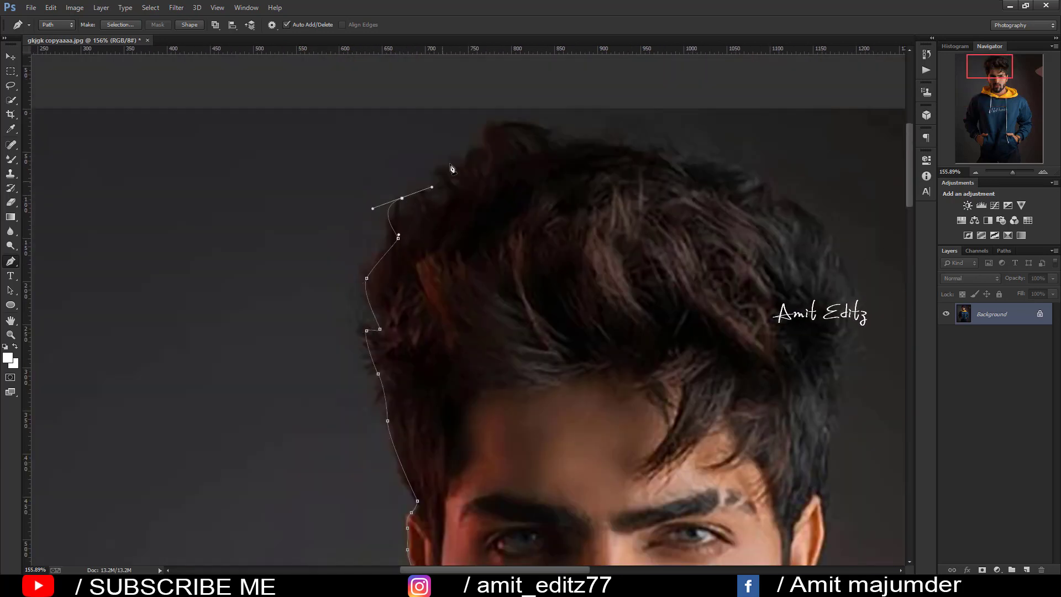
{"action": "left_click", "coordinate": [492, 133]}
{"action": "left_click", "coordinate": [683, 163]}
{"action": "left_click", "coordinate": [780, 210]}
{"action": "left_click_drag", "start_coordinate": [823, 436], "coordinate": [498, 208]}
Trace down the right ear, jaw, hood edge, right shoulder and sleeve.
{"action": "left_click", "coordinate": [500, 251]}
{"action": "left_click", "coordinate": [497, 286]}
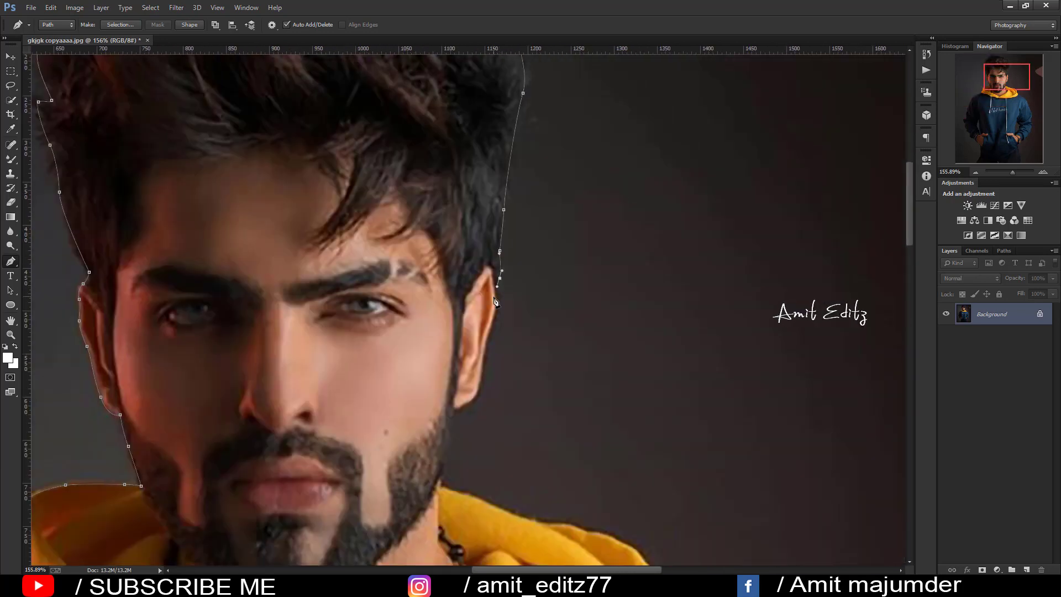
{"action": "left_click", "coordinate": [494, 316]}
{"action": "left_click", "coordinate": [485, 348]}
{"action": "left_click_drag", "start_coordinate": [479, 410], "coordinate": [500, 222]}
{"action": "left_click_drag", "start_coordinate": [578, 340], "coordinate": [588, 339]}
{"action": "left_click_drag", "start_coordinate": [620, 355], "coordinate": [436, 203]}
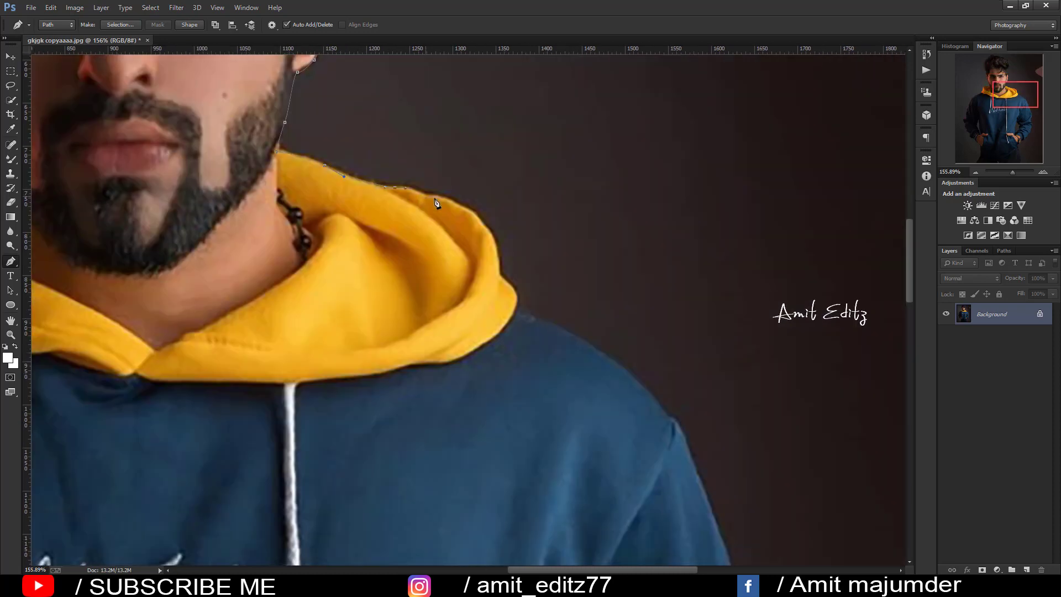
{"action": "left_click", "coordinate": [671, 401]}
{"action": "left_click_drag", "start_coordinate": [694, 485], "coordinate": [516, 170]}
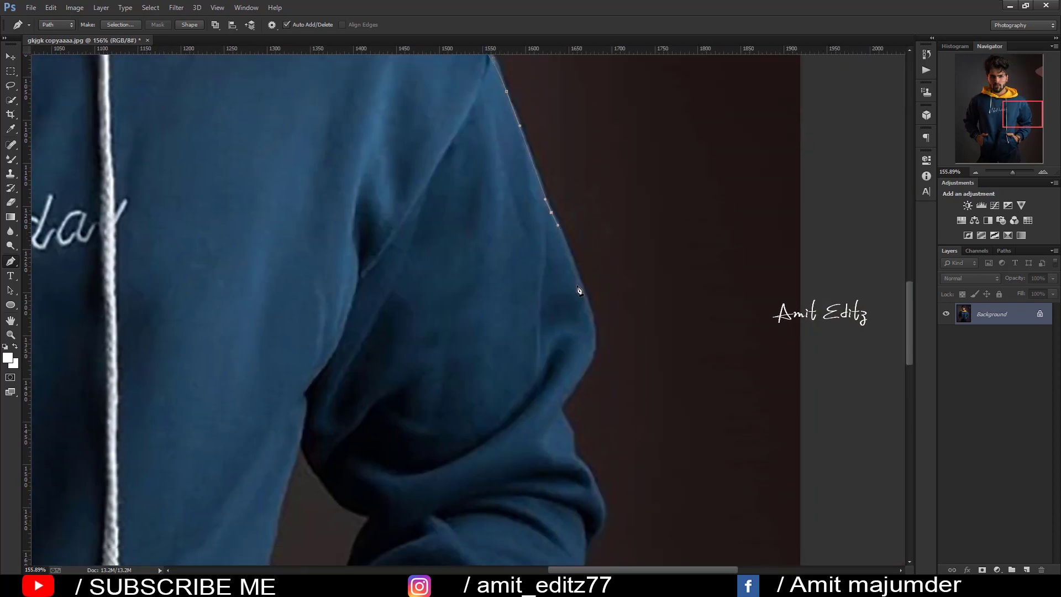
{"action": "left_click", "coordinate": [591, 373]}
{"action": "left_click", "coordinate": [576, 442]}
{"action": "left_click_drag", "start_coordinate": [582, 408], "coordinate": [482, 187]}
Trace past the elbow to the watch, run below the image bottom, and close the path.
{"action": "left_click", "coordinate": [454, 231]}
{"action": "left_click", "coordinate": [441, 281]}
{"action": "left_click", "coordinate": [402, 331]}
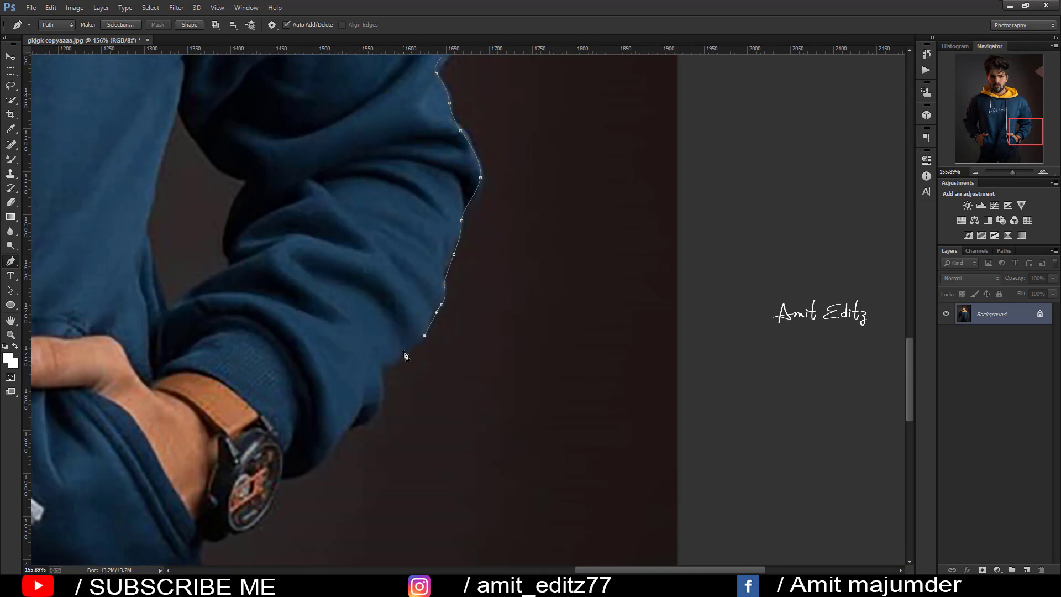
{"action": "left_click", "coordinate": [372, 399]}
{"action": "left_click", "coordinate": [291, 457]}
{"action": "left_click_drag", "start_coordinate": [271, 497], "coordinate": [378, 341]}
{"action": "left_click_drag", "start_coordinate": [318, 362], "coordinate": [331, 127]}
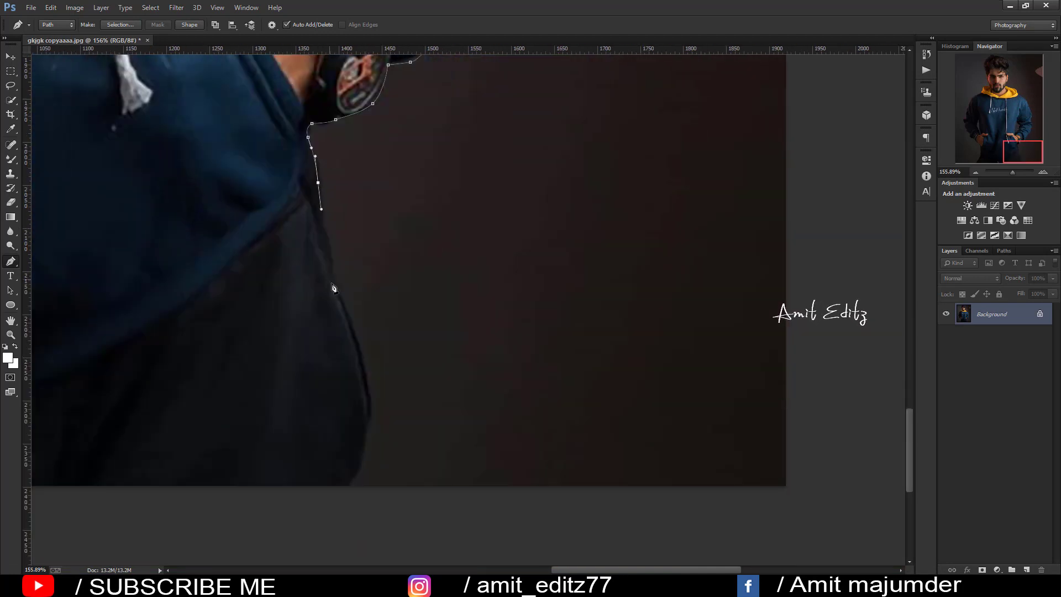
{"action": "left_click_drag", "start_coordinate": [387, 387], "coordinate": [773, 166]}
{"action": "left_click", "coordinate": [679, 276]}
{"action": "left_click_drag", "start_coordinate": [398, 215], "coordinate": [430, 292]}
{"action": "left_click", "coordinate": [303, 330]}
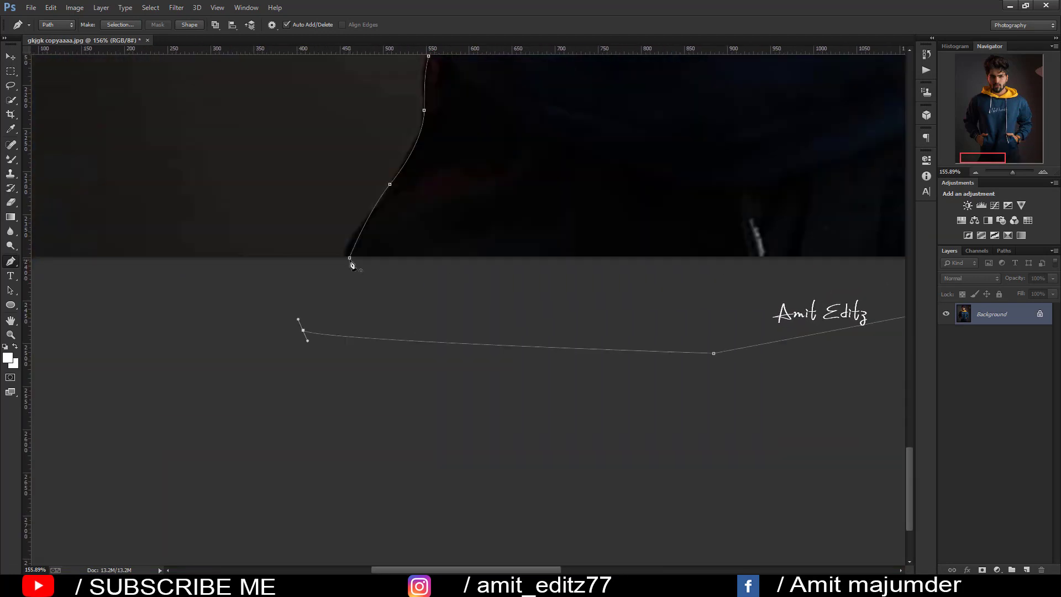
{"action": "left_click", "coordinate": [349, 257]}
{"action": "right_click", "coordinate": [526, 166]}
Turn the path into a selection, copy the man onto Layer 1, and hide the Background layer.
{"action": "left_click", "coordinate": [569, 214]}
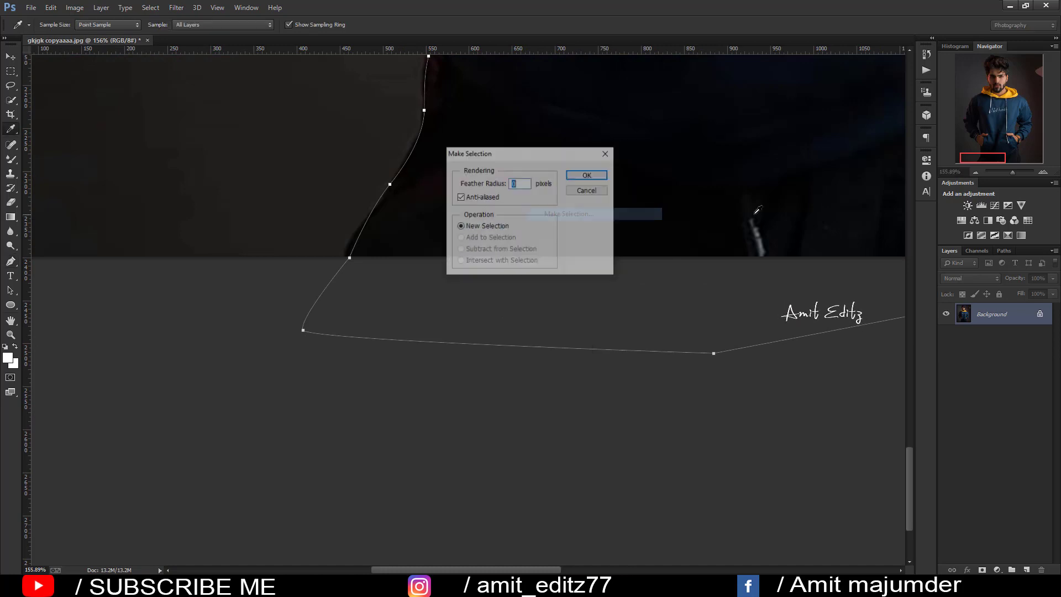
{"action": "left_click", "coordinate": [580, 175]}
{"action": "key", "text": "ctrl+j"}
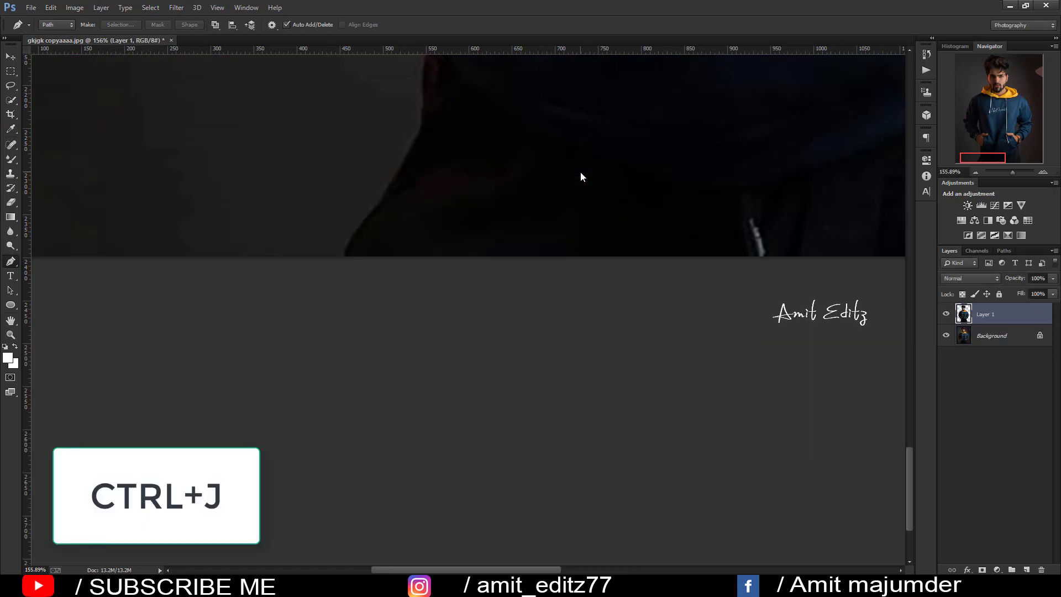
{"action": "left_click", "coordinate": [945, 338]}
{"action": "scroll", "coordinate": [565, 93], "scroll_direction": "down", "scroll_amount": 3}
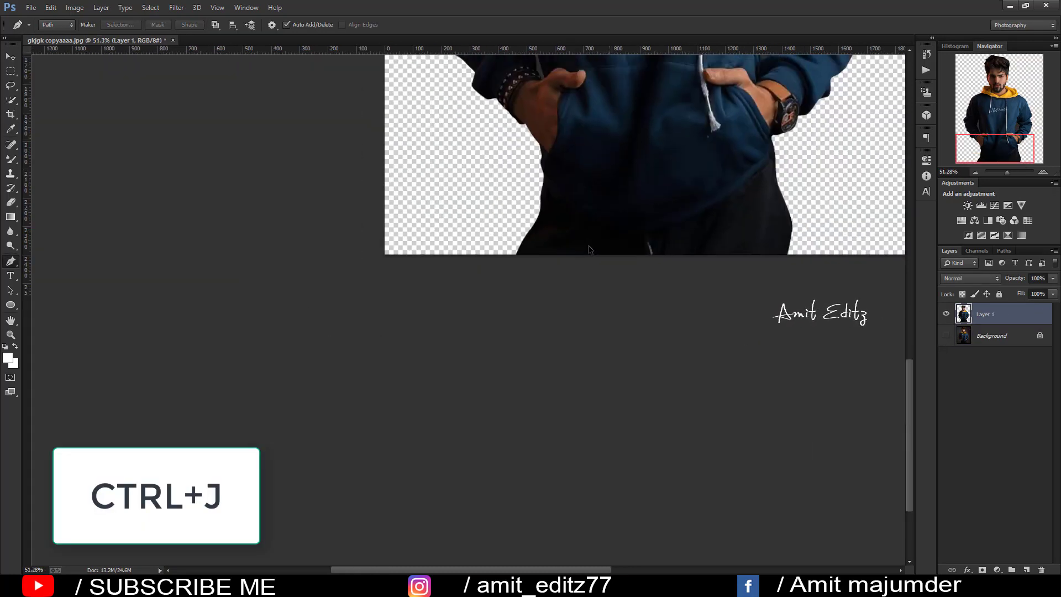
{"action": "scroll", "coordinate": [564, 93], "scroll_direction": "down", "scroll_amount": 3}
{"action": "scroll", "coordinate": [406, 406], "scroll_direction": "up", "scroll_amount": 3}
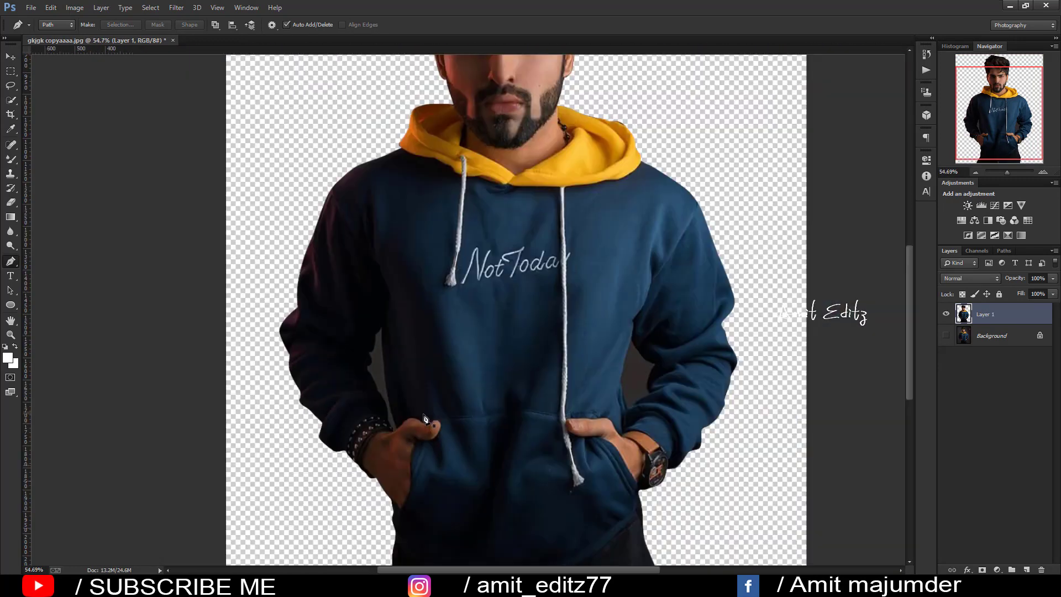
{"action": "scroll", "coordinate": [354, 436], "scroll_direction": "up", "scroll_amount": 3}
{"action": "scroll", "coordinate": [322, 459], "scroll_direction": "up", "scroll_amount": 2}
{"action": "scroll", "coordinate": [322, 459], "scroll_direction": "down", "scroll_amount": 1}
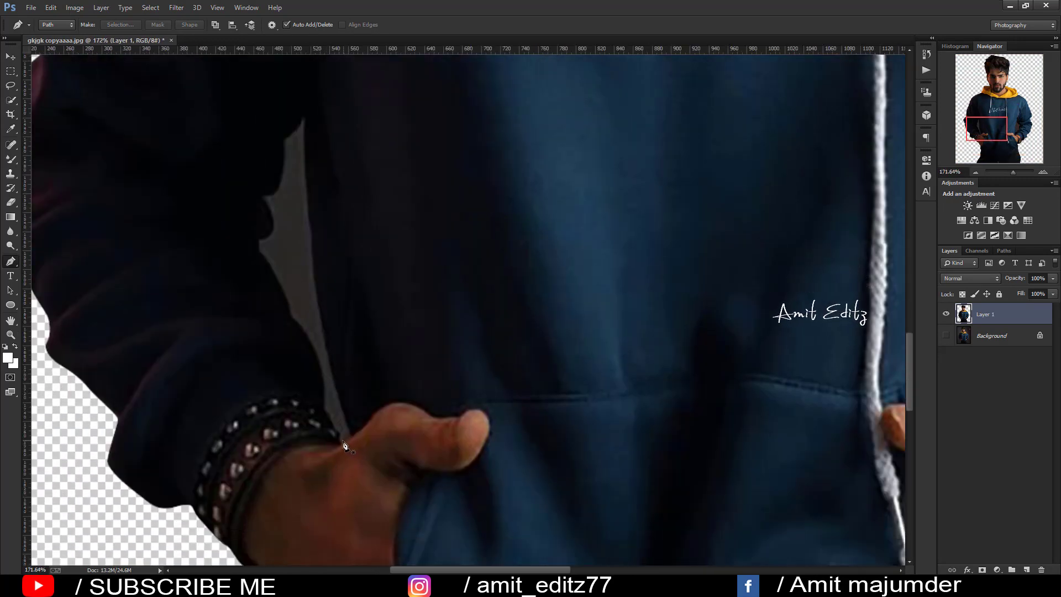
Trace the gap between the left arm and body, select it, and delete its background.
{"action": "left_click", "coordinate": [338, 444]}
{"action": "left_click", "coordinate": [324, 410]}
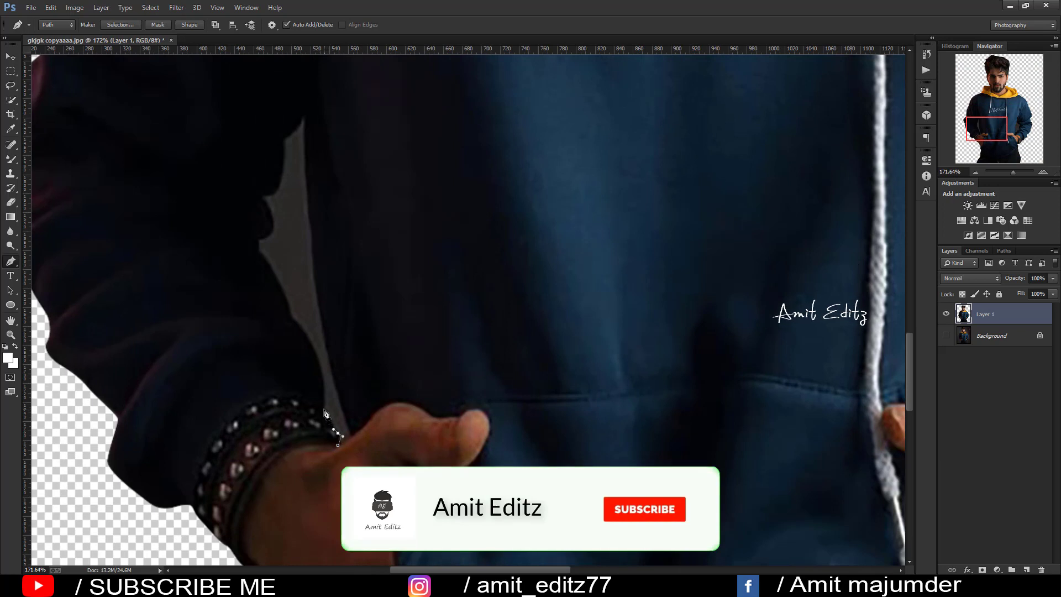
{"action": "left_click_drag", "start_coordinate": [308, 340], "coordinate": [296, 323]}
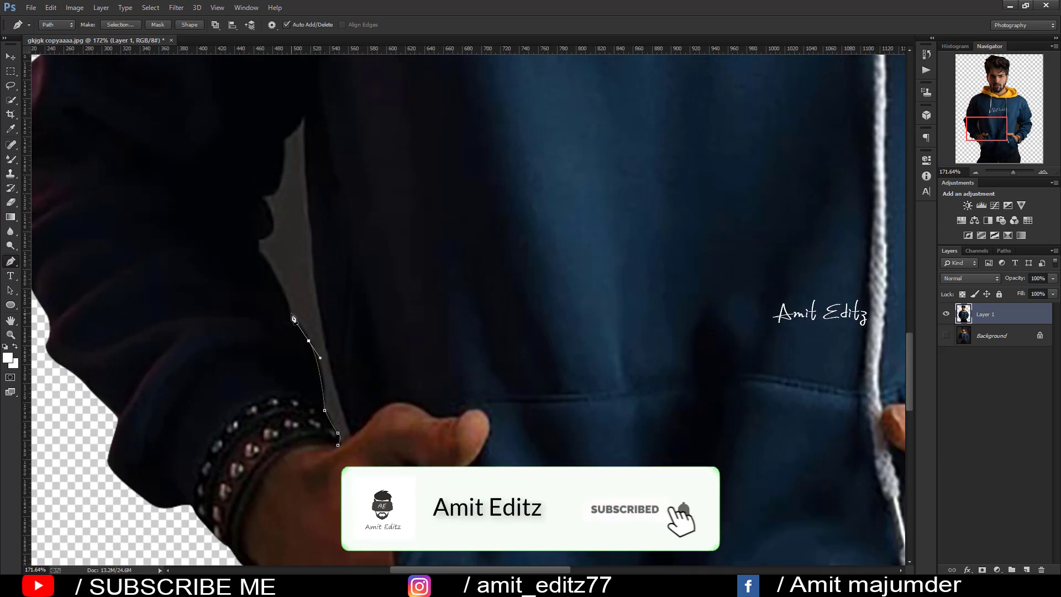
{"action": "left_click_drag", "start_coordinate": [265, 257], "coordinate": [259, 239]}
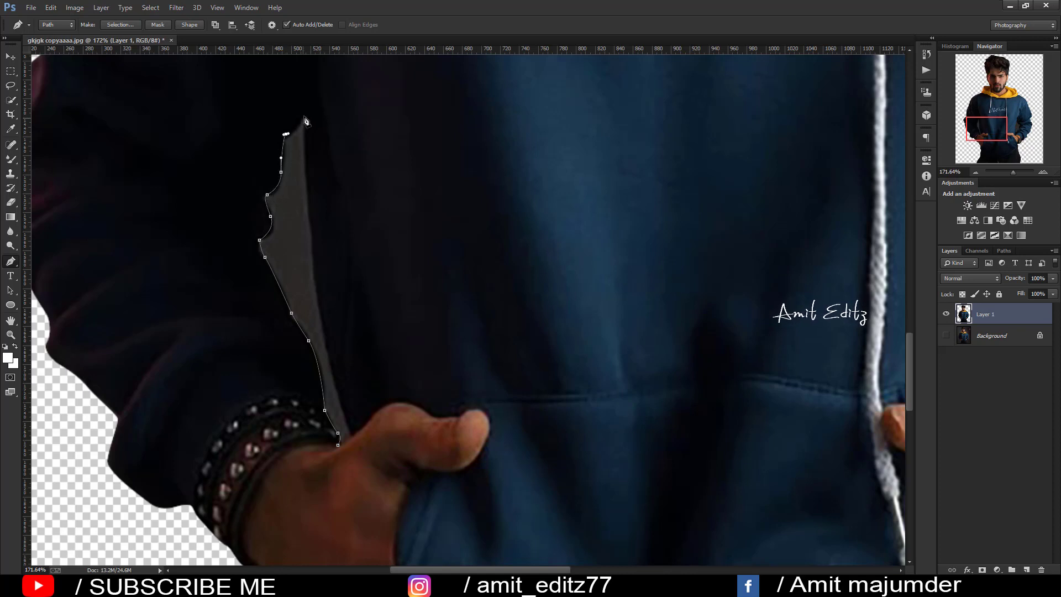
{"action": "left_click", "coordinate": [309, 223]}
{"action": "left_click", "coordinate": [317, 280]}
{"action": "left_click", "coordinate": [325, 336]}
{"action": "left_click", "coordinate": [349, 427]}
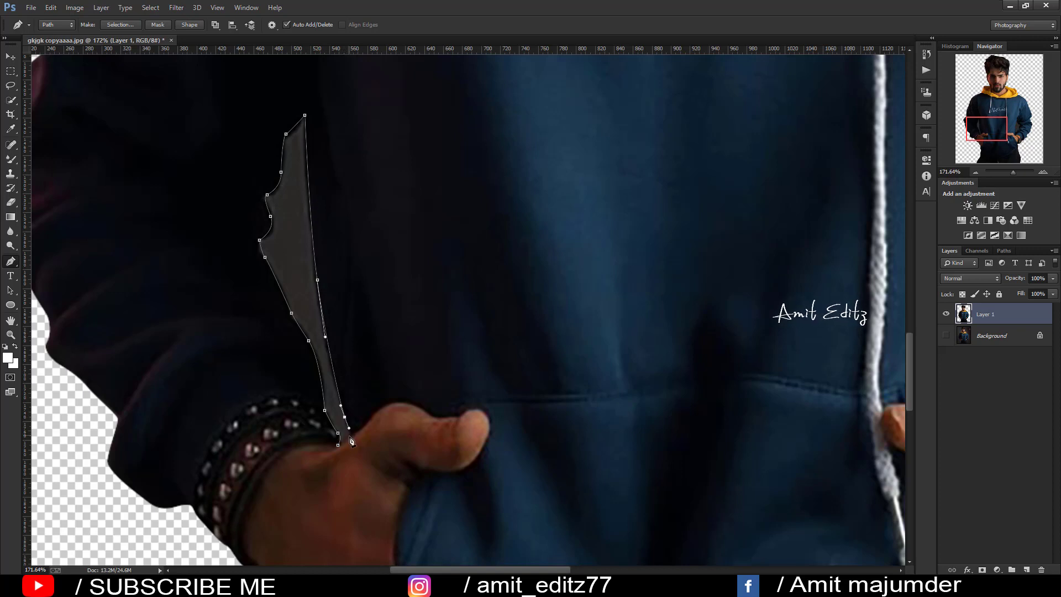
{"action": "right_click", "coordinate": [329, 399]}
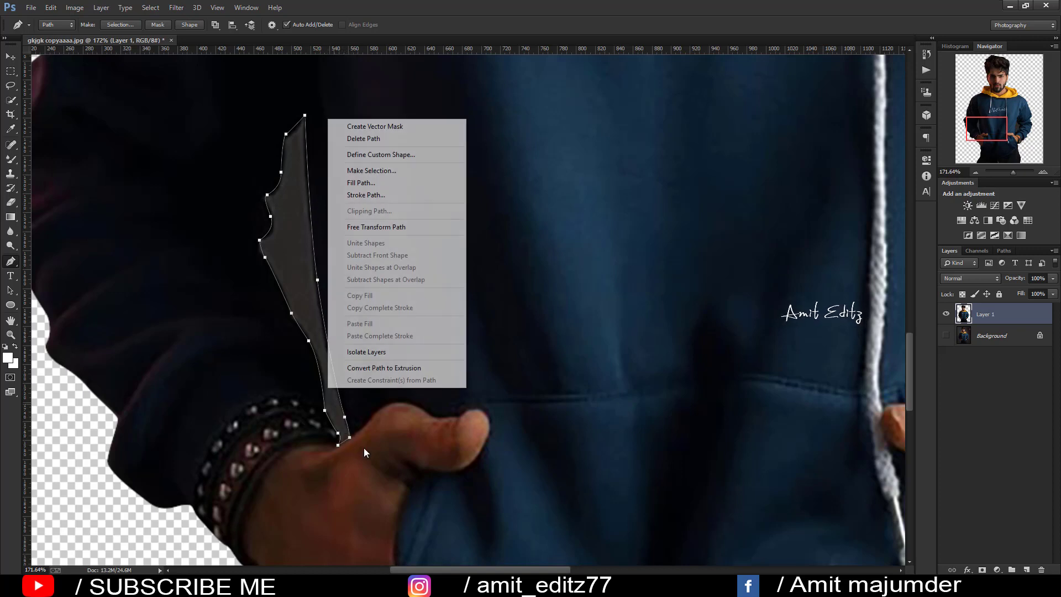
{"action": "left_click", "coordinate": [382, 170]}
{"action": "key", "text": "Return"}
{"action": "key", "text": "Delete"}
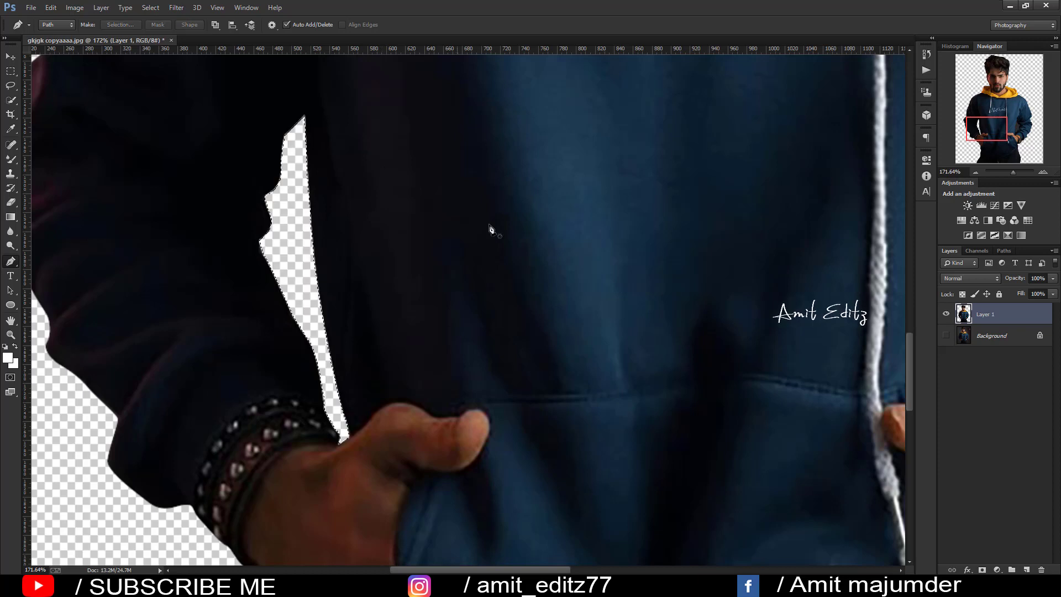
Trace the right sleeve gap, delete its background, deselect, and zoom out to the whole figure.
{"action": "scroll", "coordinate": [462, 356], "scroll_direction": "right", "scroll_amount": 10}
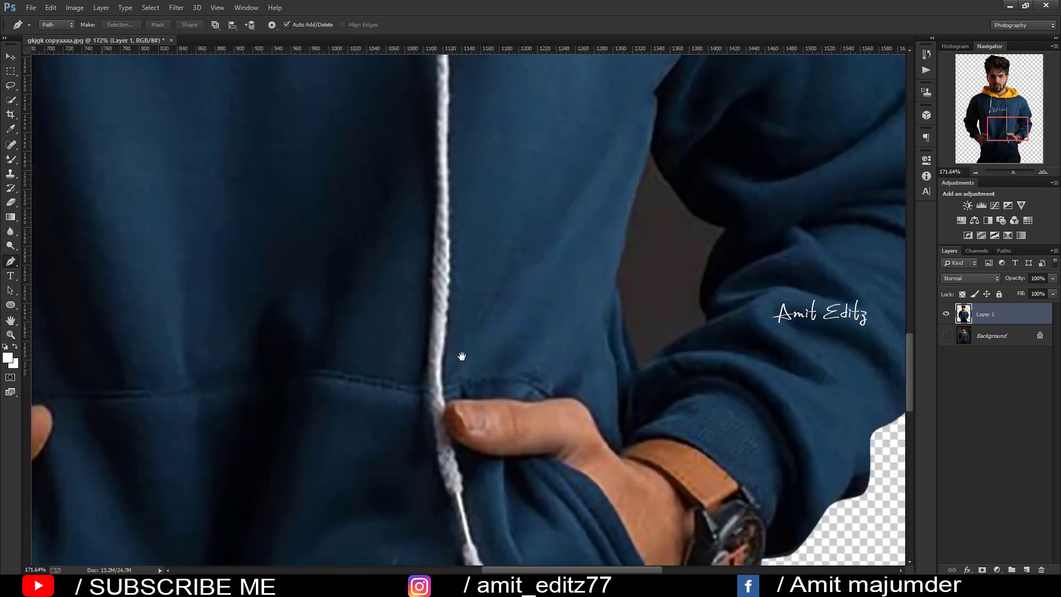
{"action": "left_click", "coordinate": [639, 366]}
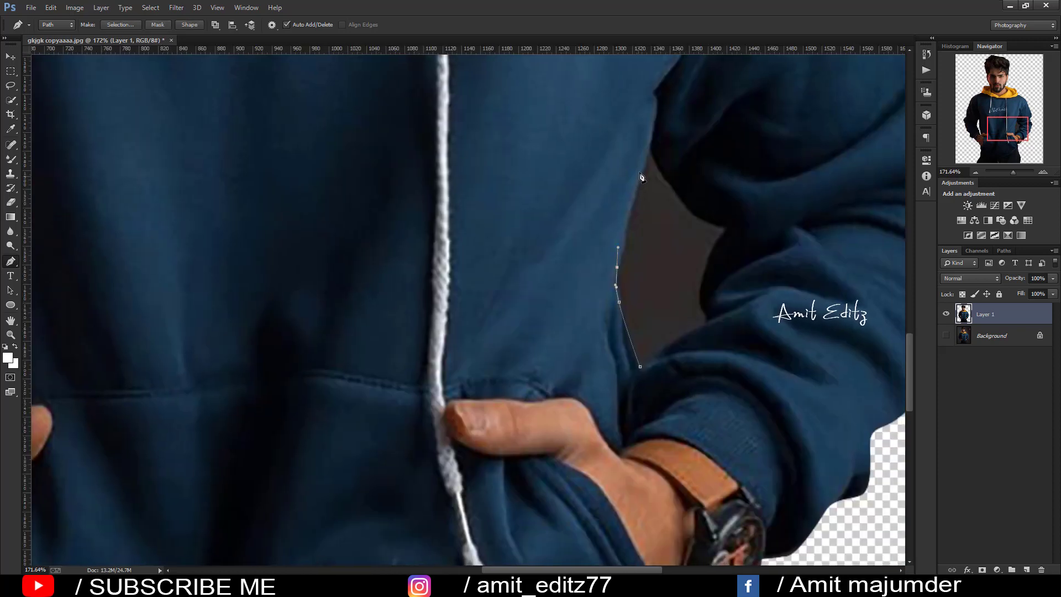
{"action": "left_click_drag", "start_coordinate": [639, 176], "coordinate": [641, 169]}
{"action": "left_click_drag", "start_coordinate": [680, 200], "coordinate": [694, 213]}
{"action": "left_click_drag", "start_coordinate": [701, 289], "coordinate": [701, 301]}
{"action": "right_click", "coordinate": [644, 276]}
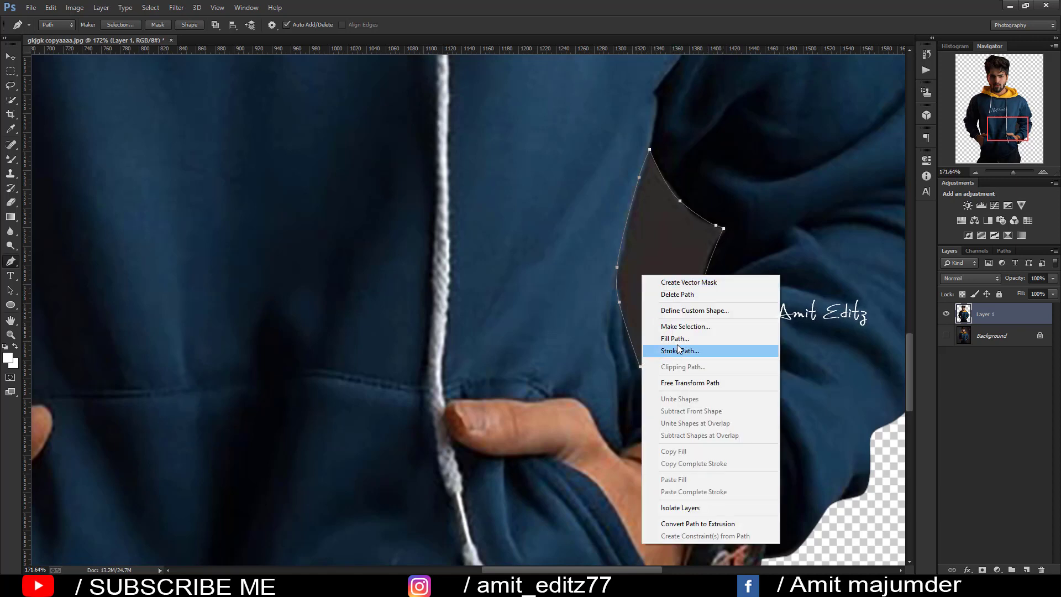
{"action": "left_click", "coordinate": [675, 324]}
{"action": "key", "text": "Return"}
{"action": "key", "text": "Delete"}
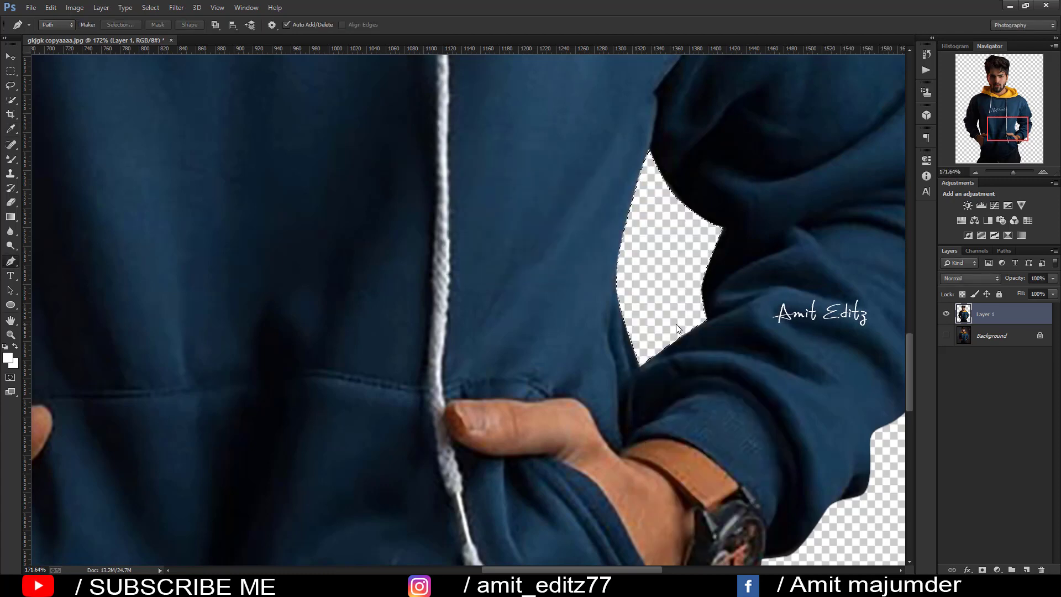
{"action": "key", "text": "ctrl+d"}
{"action": "mouse_move", "coordinate": [676, 323]}
{"action": "left_mouse_down"}
{"action": "mouse_move", "coordinate": [591, 296]}
{"action": "mouse_move", "coordinate": [539, 310]}
{"action": "left_mouse_up"}
Resize the canvas by dragging the crop box outward, then commit the crop.
{"action": "left_click", "coordinate": [9, 114]}
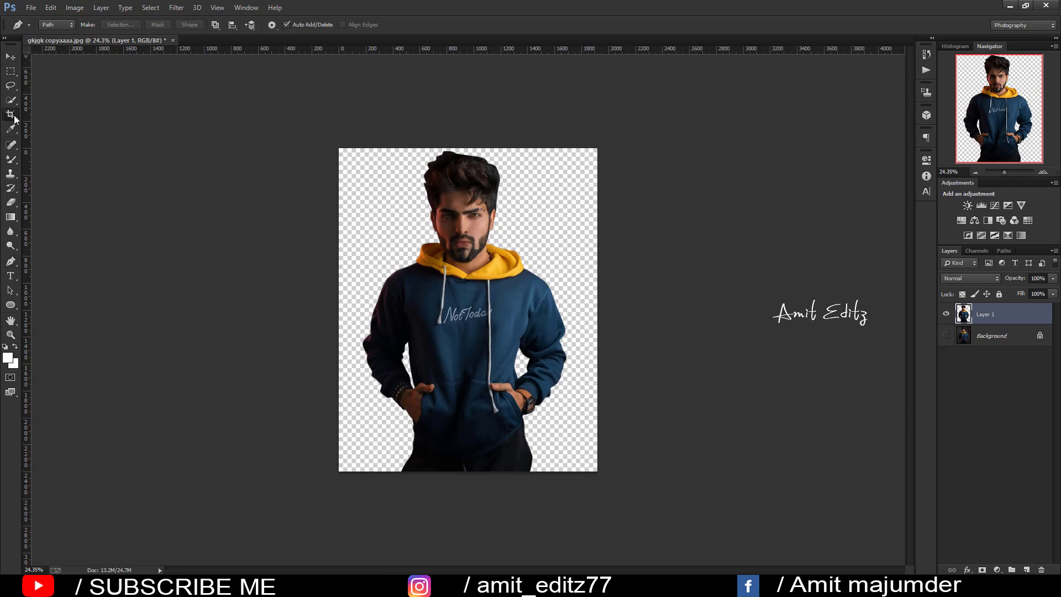
{"action": "left_click_drag", "start_coordinate": [594, 152], "coordinate": [617, 112]}
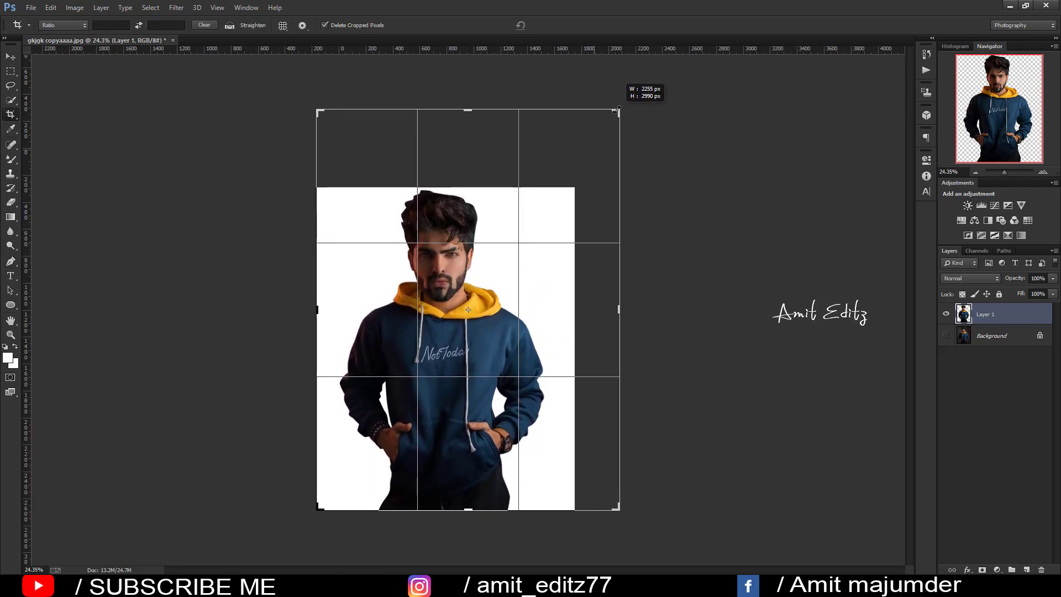
{"action": "left_click_drag", "start_coordinate": [617, 112], "coordinate": [608, 115]}
{"action": "left_click", "coordinate": [556, 24]}
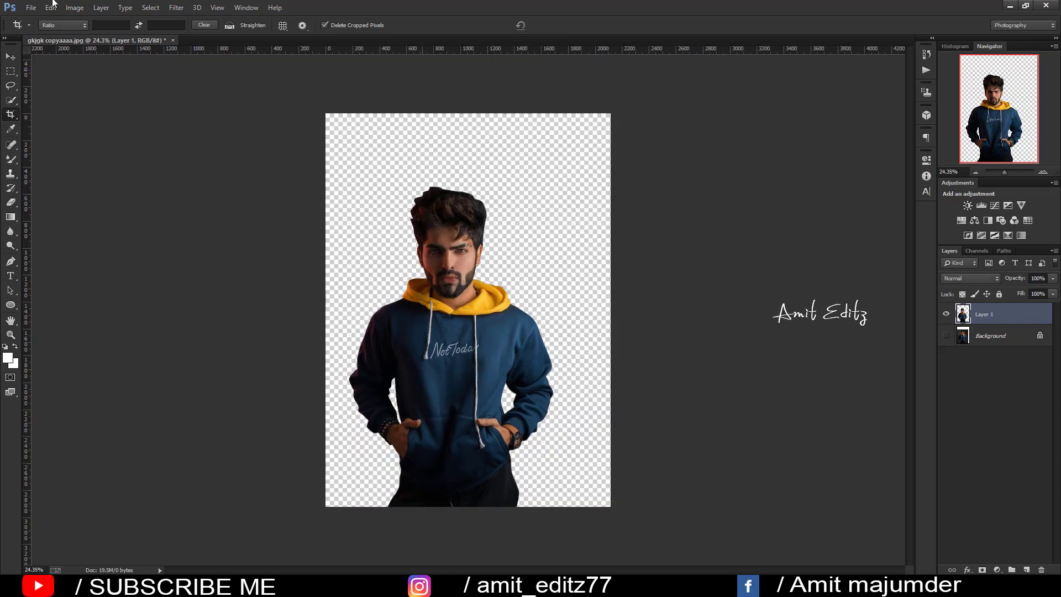
Shift the cut-out man slightly right and bring up the Open dialog.
{"action": "left_click", "coordinate": [11, 57]}
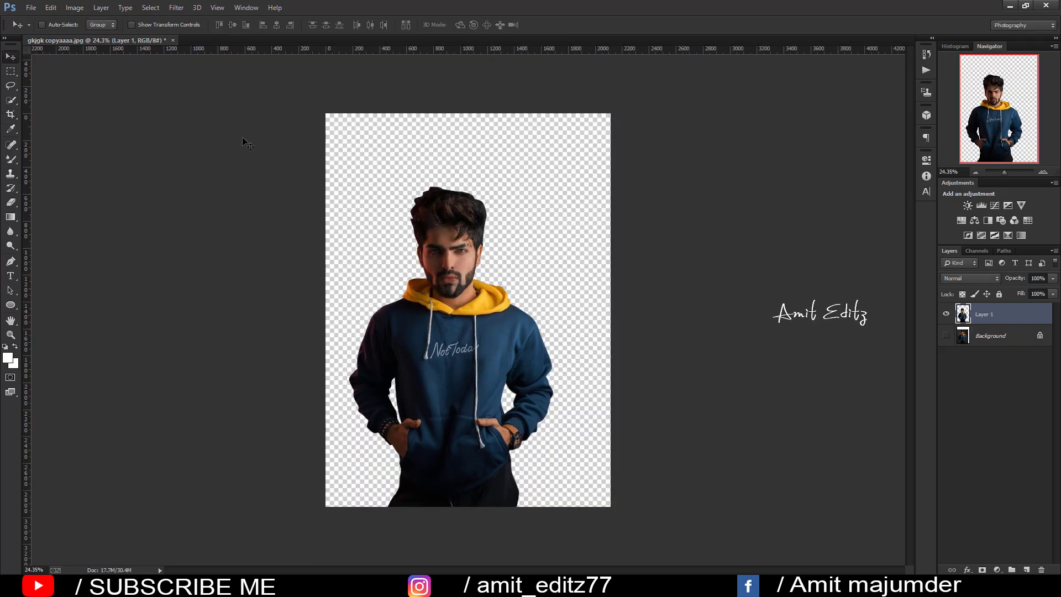
{"action": "left_click_drag", "start_coordinate": [437, 330], "coordinate": [463, 354]}
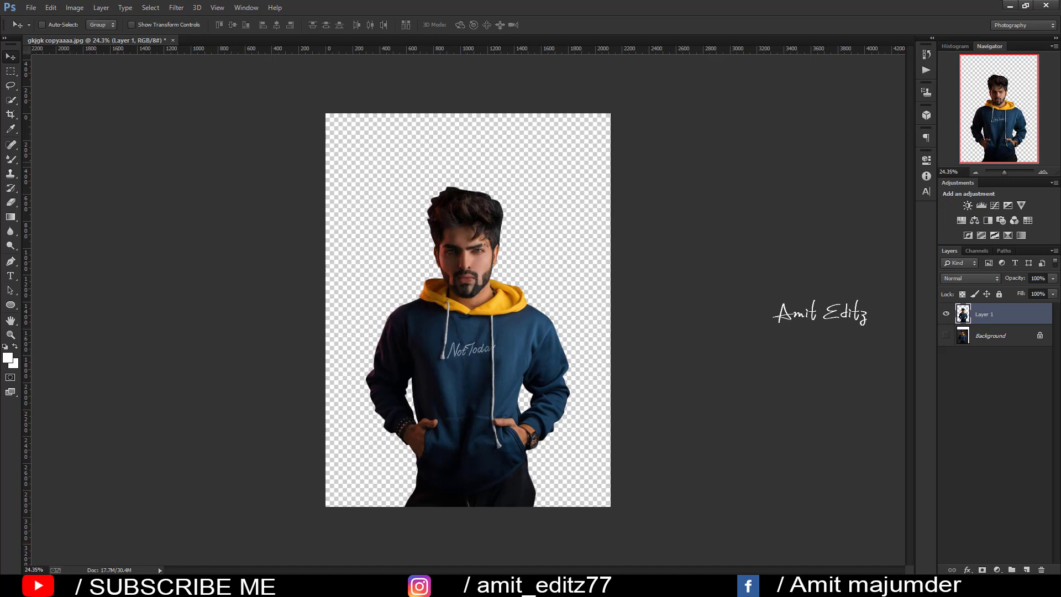
{"action": "left_click", "coordinate": [31, 8]}
{"action": "left_click", "coordinate": [41, 29]}
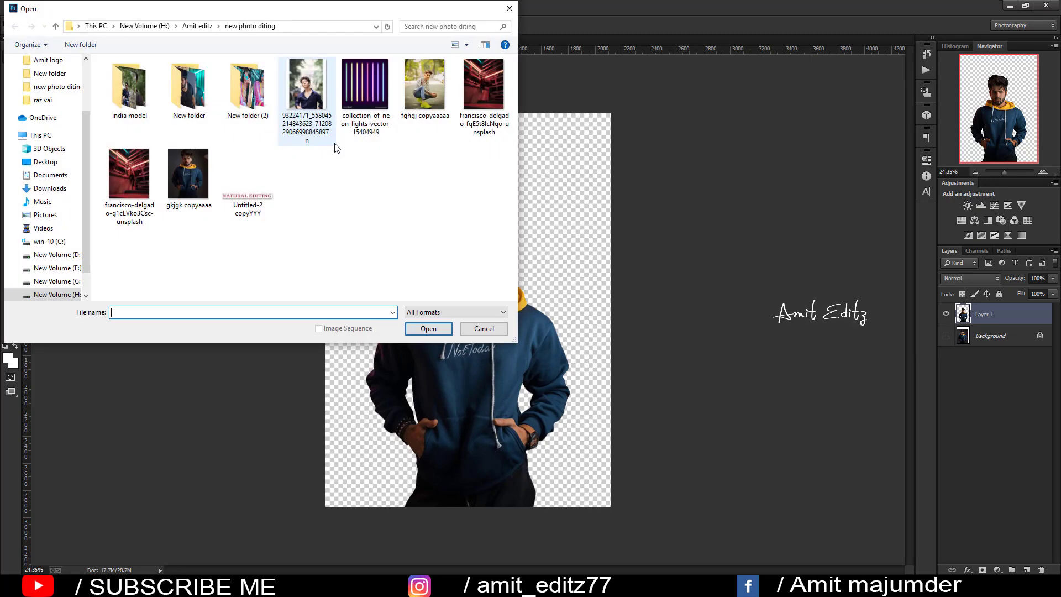
Bring the neon corridor photo into the portrait as Layer 2, placed below the man's Layer 1.
{"action": "left_click", "coordinate": [155, 198]}
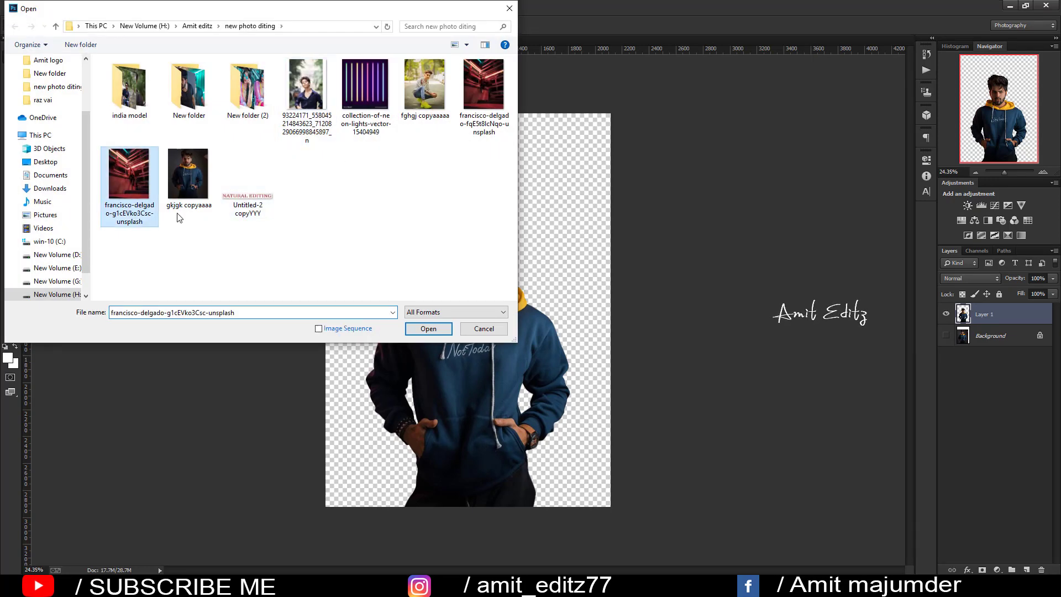
{"action": "left_click", "coordinate": [429, 329]}
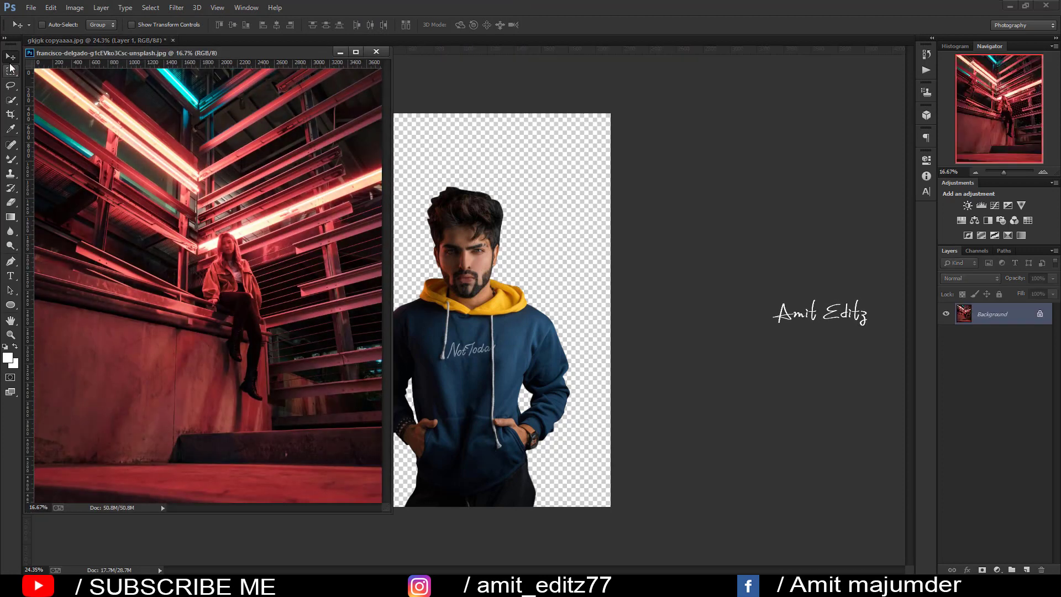
{"action": "left_click", "coordinate": [10, 56]}
{"action": "left_click_drag", "start_coordinate": [377, 74], "coordinate": [795, 166]}
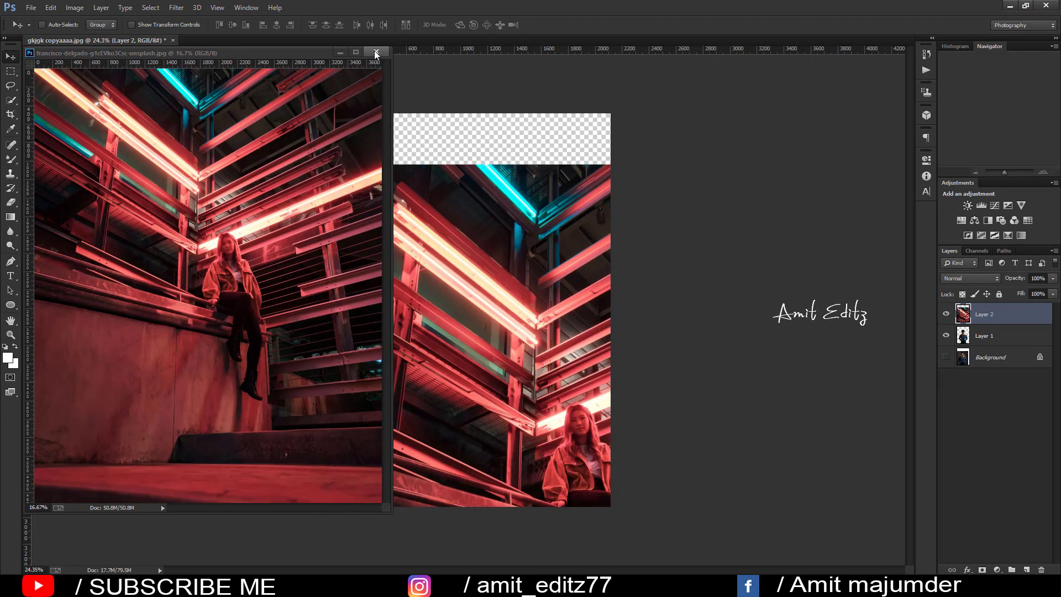
{"action": "left_click", "coordinate": [375, 52]}
{"action": "mouse_move", "coordinate": [1007, 314]}
{"action": "left_mouse_down"}
{"action": "mouse_move", "coordinate": [993, 334]}
{"action": "mouse_move", "coordinate": [961, 349]}
{"action": "left_mouse_up"}
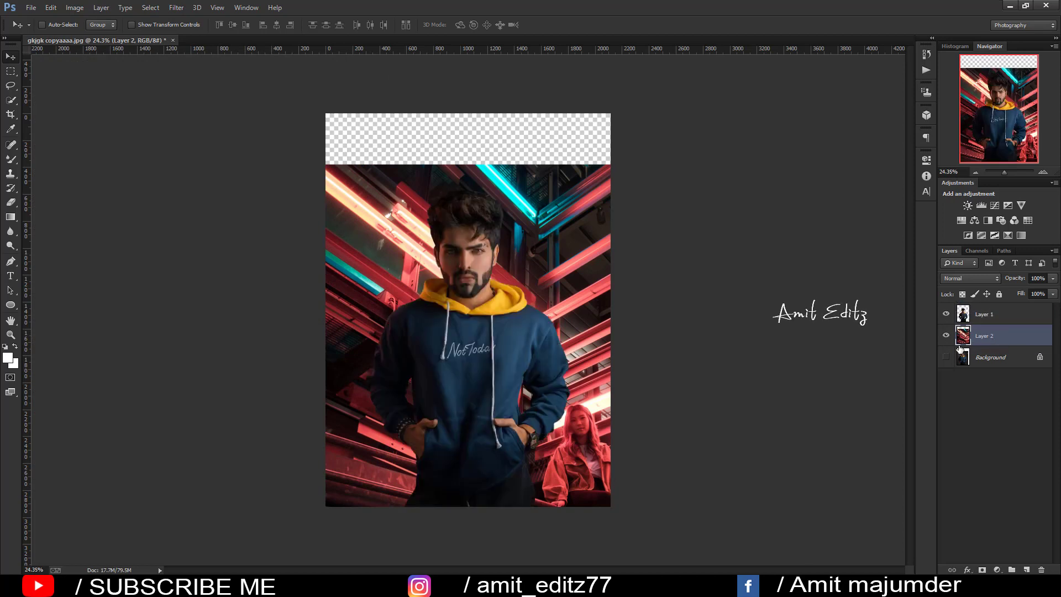
{"action": "left_click_drag", "start_coordinate": [515, 323], "coordinate": [508, 314]}
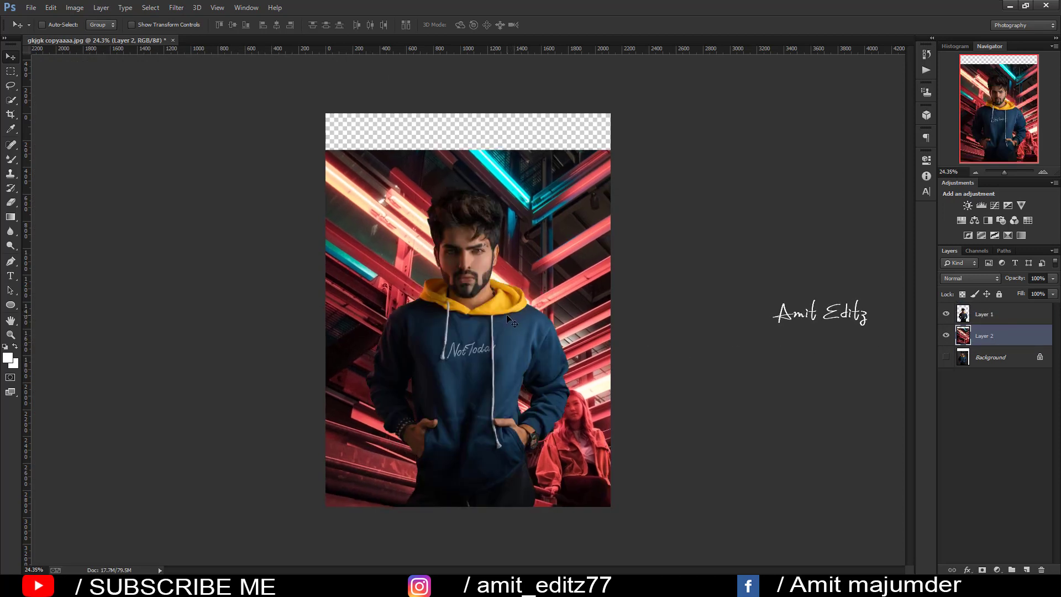
{"action": "key", "text": "ctrl+t"}
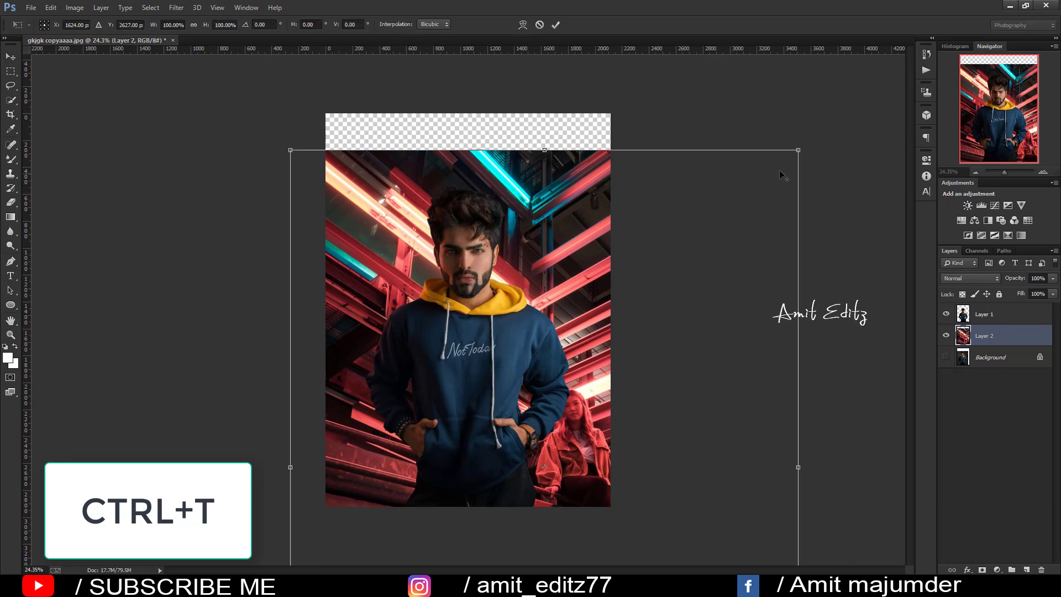
Scale Layer 2 up through 125% and 154% to about 171%, centre it, and commit.
{"action": "left_click_drag", "start_coordinate": [799, 149], "coordinate": [857, 78]}
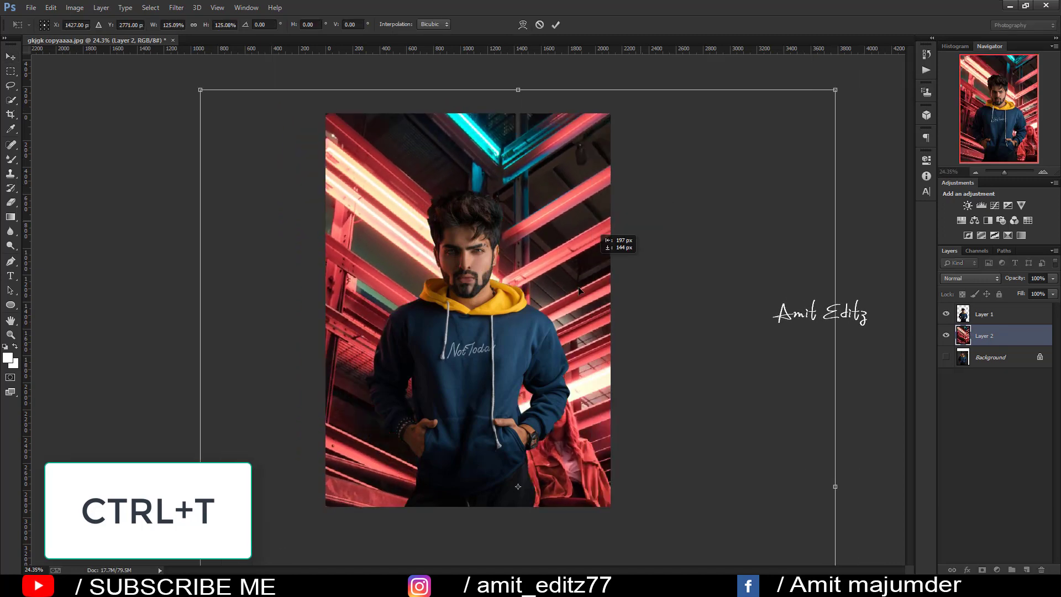
{"action": "left_click_drag", "start_coordinate": [641, 227], "coordinate": [577, 300]}
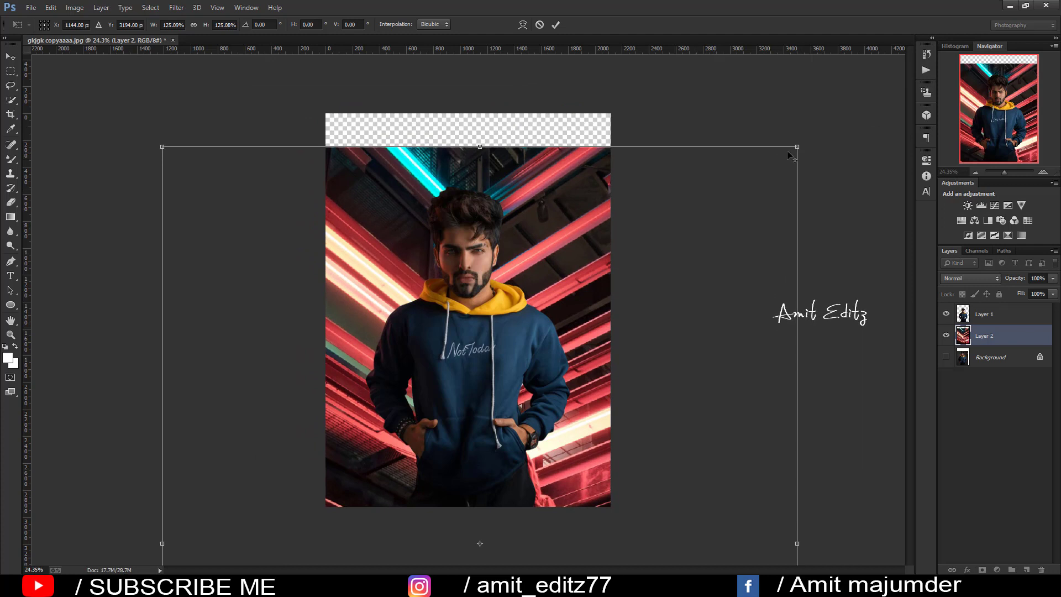
{"action": "left_click_drag", "start_coordinate": [805, 138], "coordinate": [878, 48]}
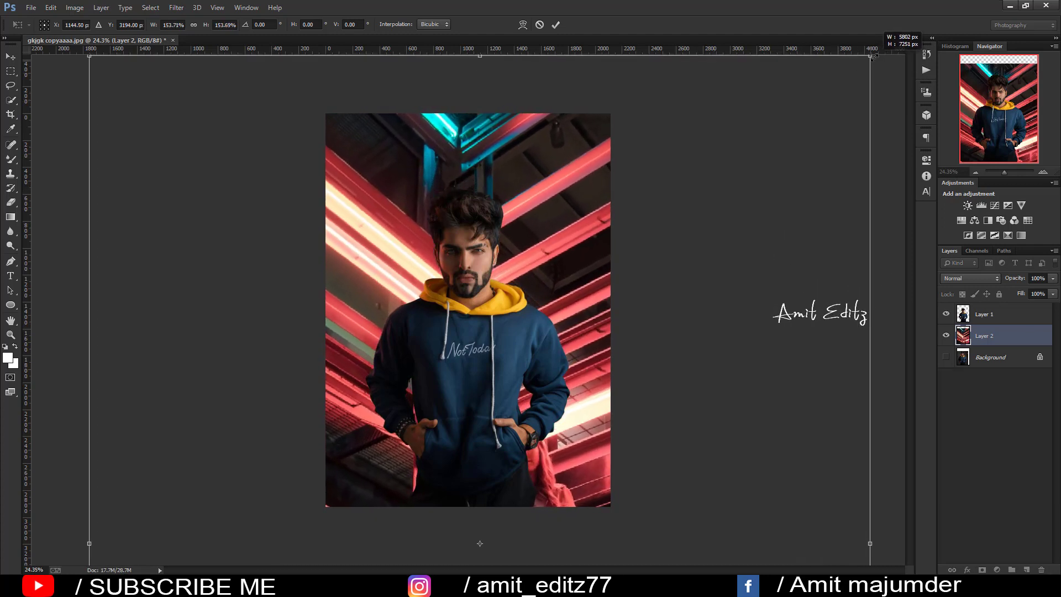
{"action": "left_click_drag", "start_coordinate": [436, 292], "coordinate": [441, 300]}
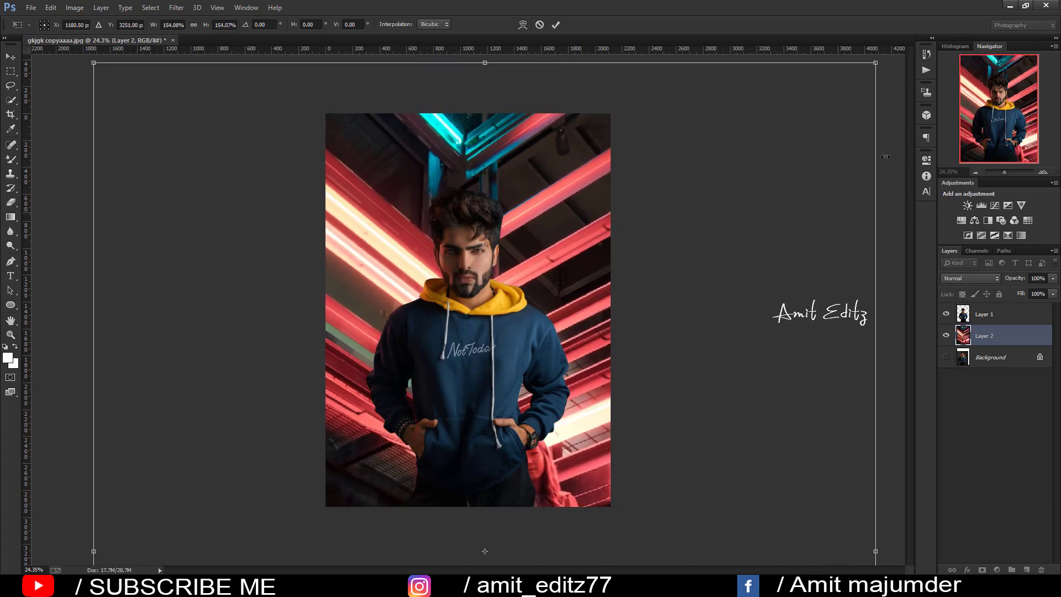
{"action": "left_click_drag", "start_coordinate": [875, 62], "coordinate": [918, 9]}
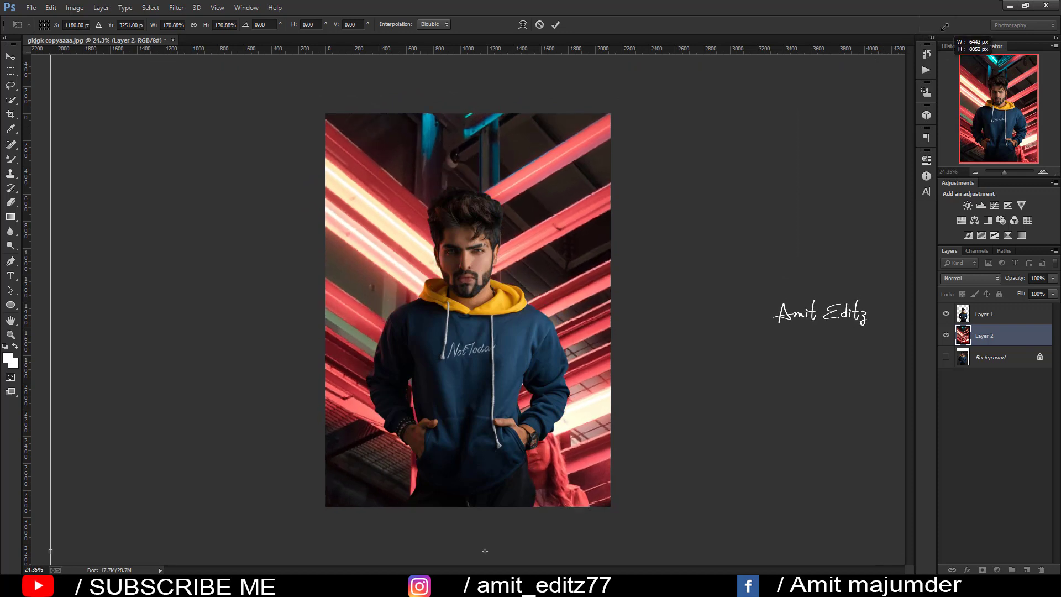
{"action": "mouse_move", "coordinate": [584, 234]}
{"action": "left_mouse_down"}
{"action": "mouse_move", "coordinate": [595, 260]}
{"action": "mouse_move", "coordinate": [563, 265]}
{"action": "left_mouse_up"}
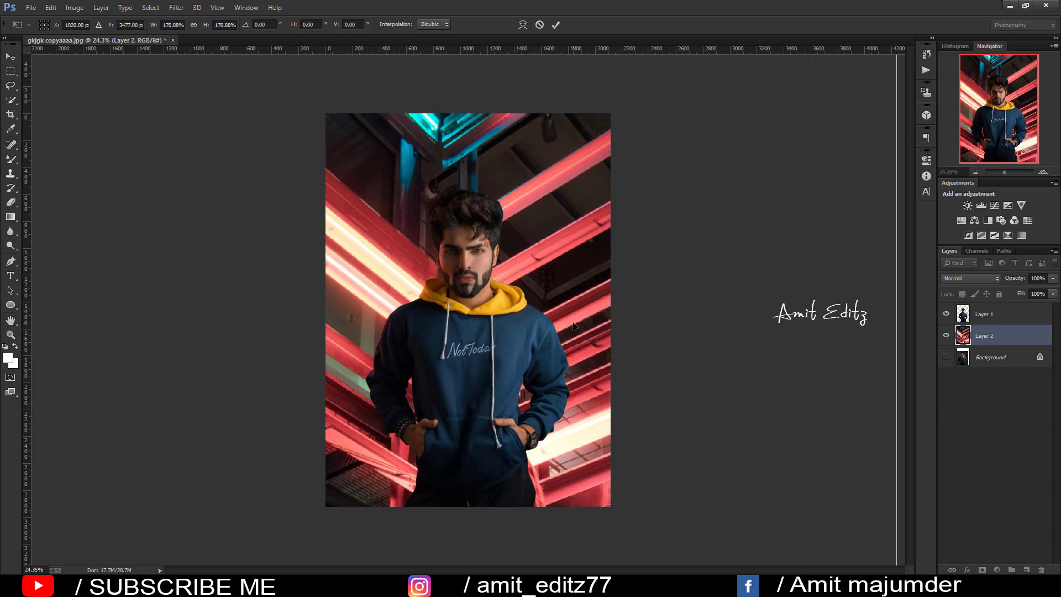
{"action": "key", "text": "Return"}
Trim the oversized layer to the canvas, then give the neon background a 9-pixel Gaussian Blur.
{"action": "left_click", "coordinate": [10, 114]}
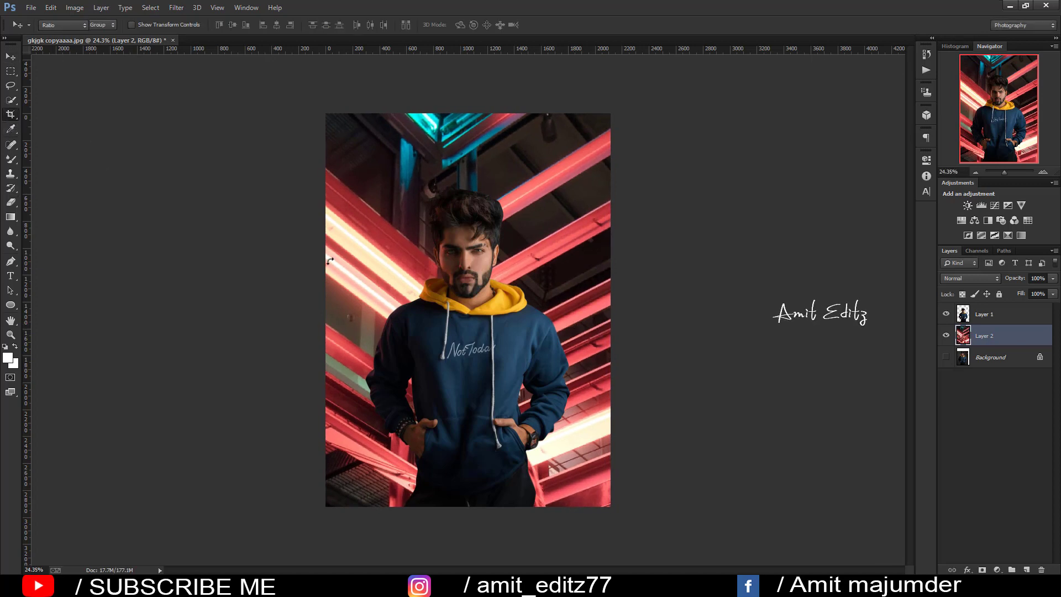
{"action": "key", "text": "Return"}
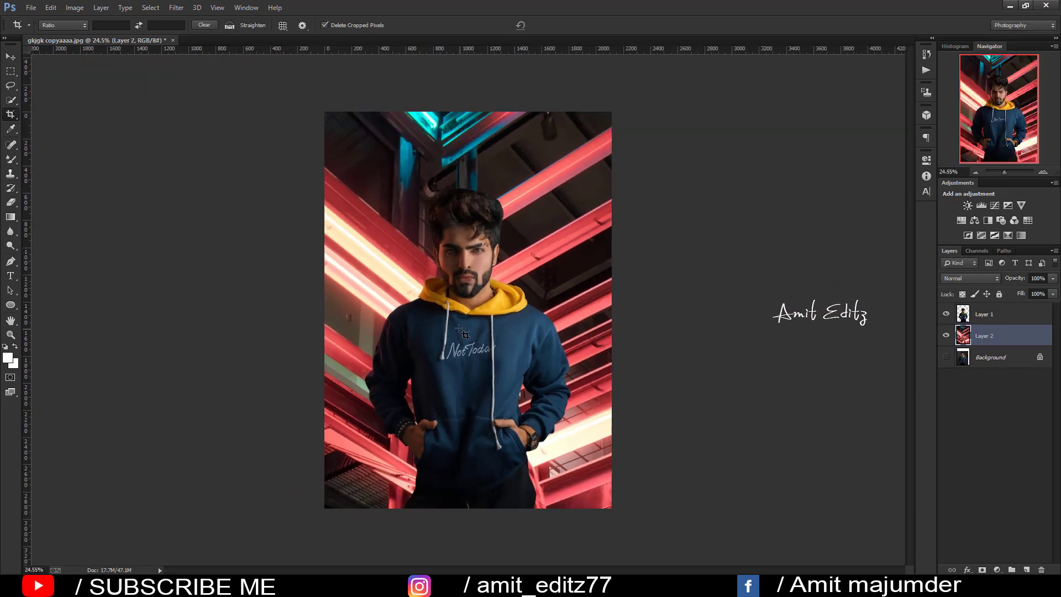
{"action": "left_click", "coordinate": [174, 8]}
{"action": "mouse_move", "coordinate": [183, 140]}
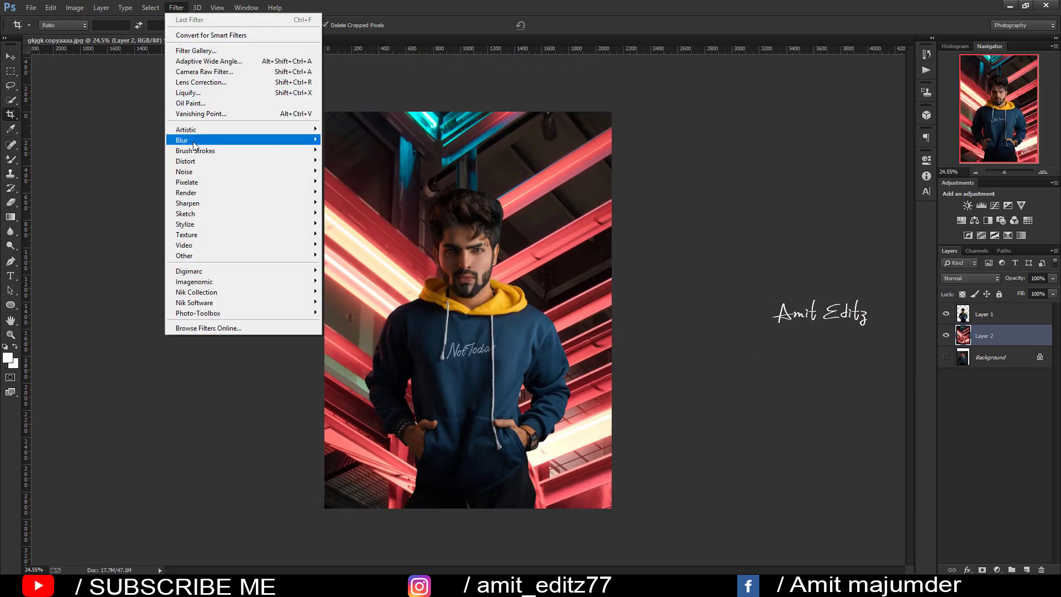
{"action": "left_click", "coordinate": [378, 220]}
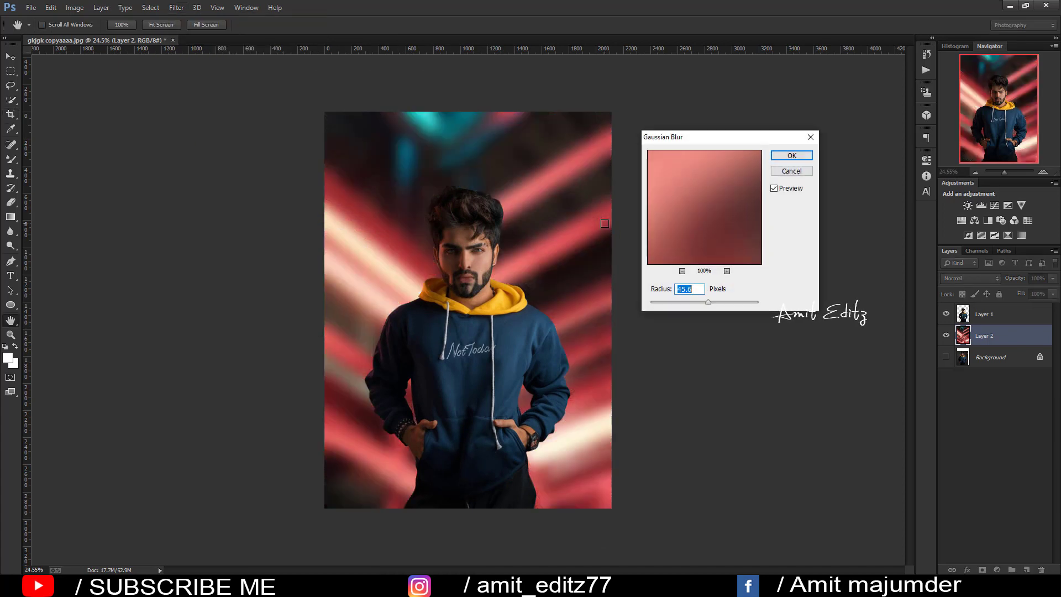
{"action": "left_click_drag", "start_coordinate": [679, 306], "coordinate": [691, 304]}
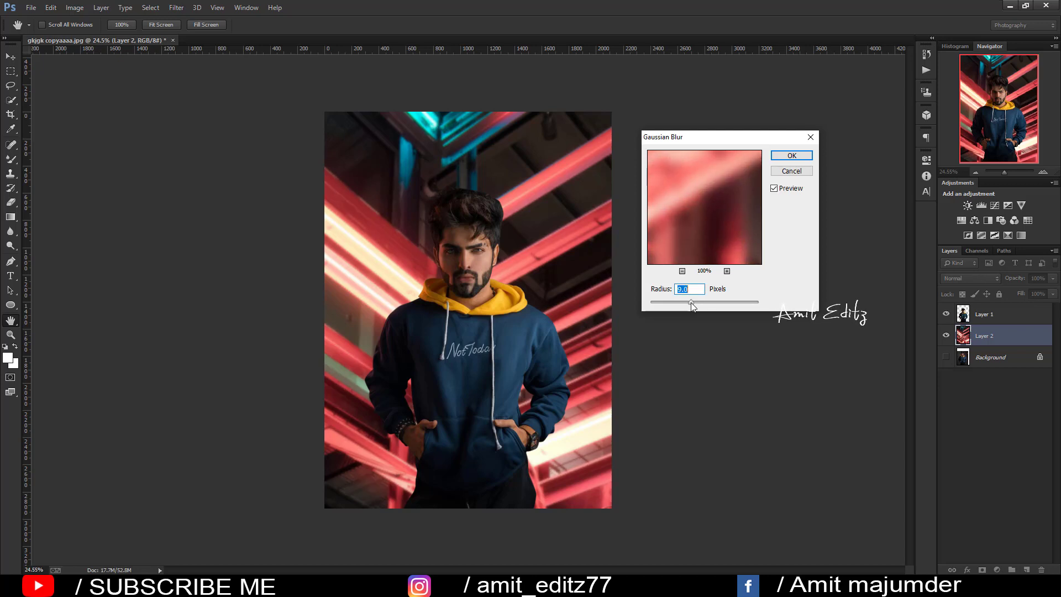
{"action": "left_click", "coordinate": [792, 156]}
{"action": "key", "text": "c"}
{"action": "key", "text": "ctrl+0"}
Select the man's layer (Layer 1) and choose the Mixer Brush Tool.
{"action": "scroll", "coordinate": [447, 232], "scroll_direction": "down", "scroll_amount": 3}
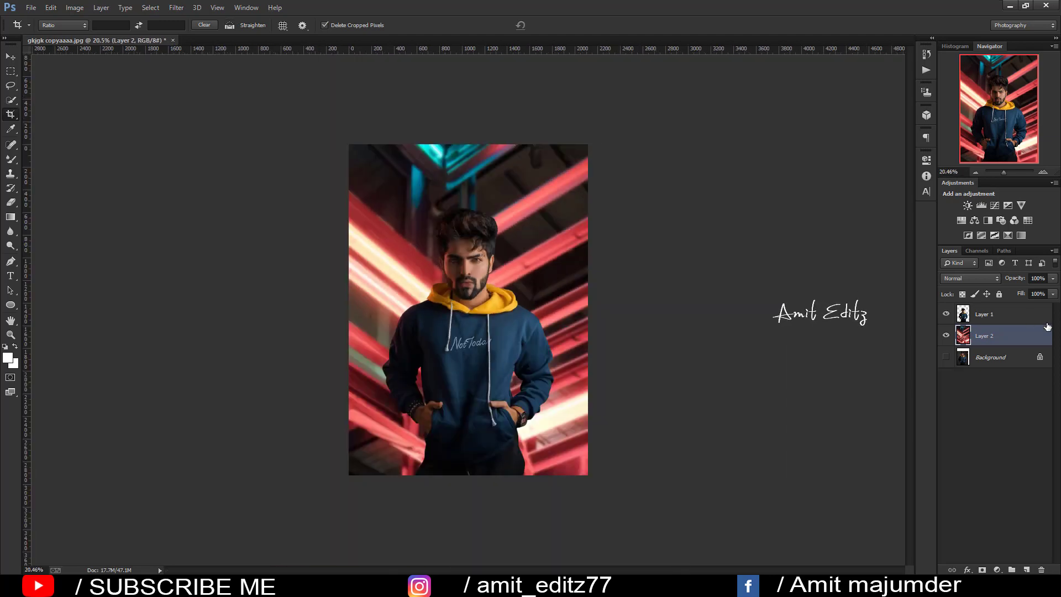
{"action": "key", "text": "alt+bracketright"}
{"action": "left_click", "coordinate": [10, 159]}
{"action": "right_click", "coordinate": [10, 159]}
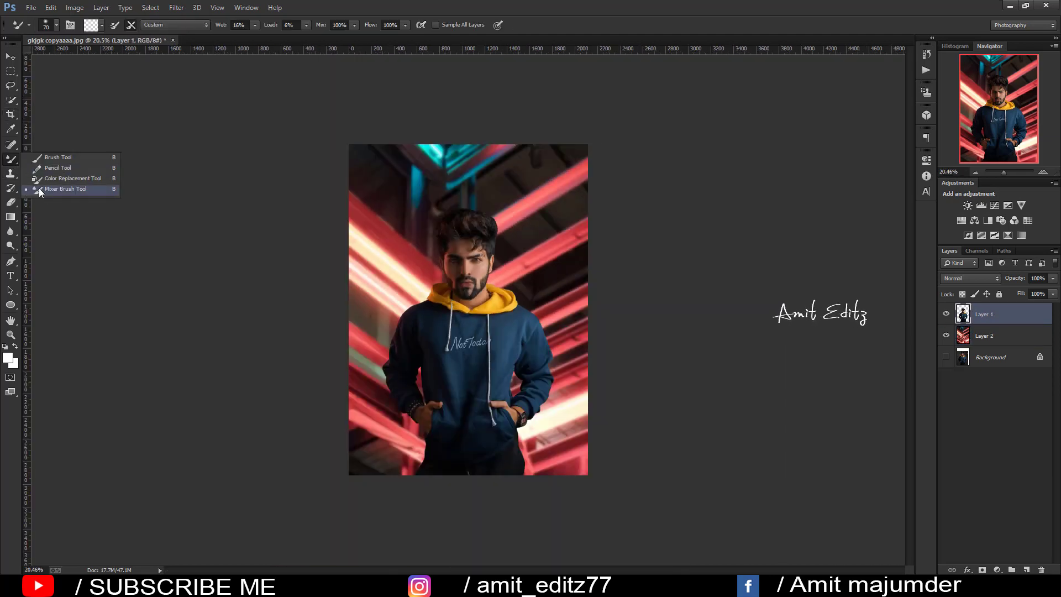
{"action": "left_click", "coordinate": [55, 192]}
{"action": "scroll", "coordinate": [464, 269], "scroll_direction": "up", "scroll_amount": 5}
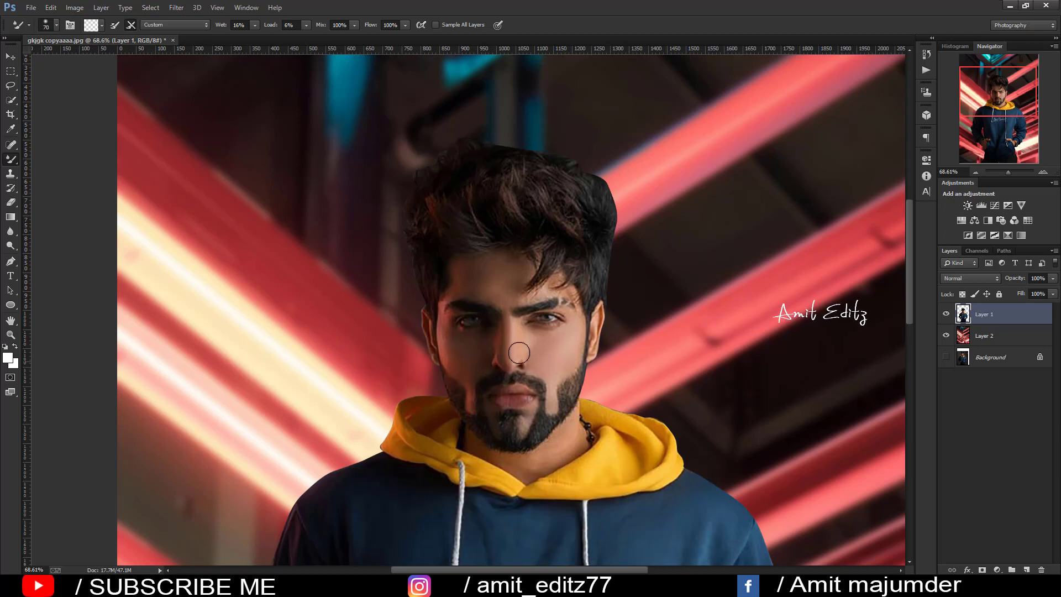
Blend the skin on the man's face and his edges with the Mixer Brush.
{"action": "scroll", "coordinate": [512, 353], "scroll_direction": "down", "scroll_amount": 3}
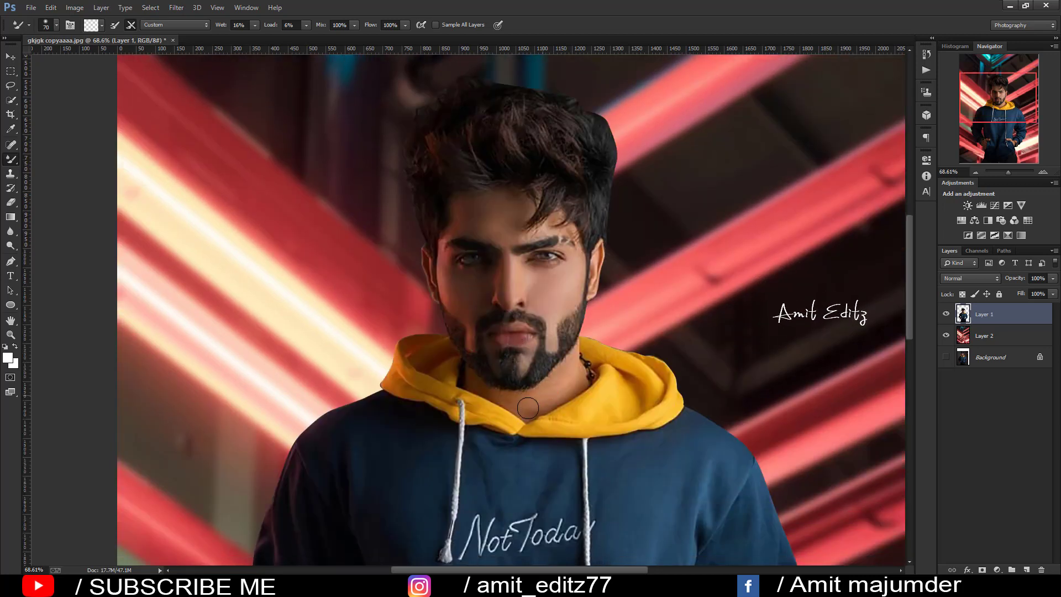
{"action": "scroll", "coordinate": [572, 375], "scroll_direction": "down", "scroll_amount": 3}
{"action": "scroll", "coordinate": [432, 431], "scroll_direction": "down", "scroll_amount": 2}
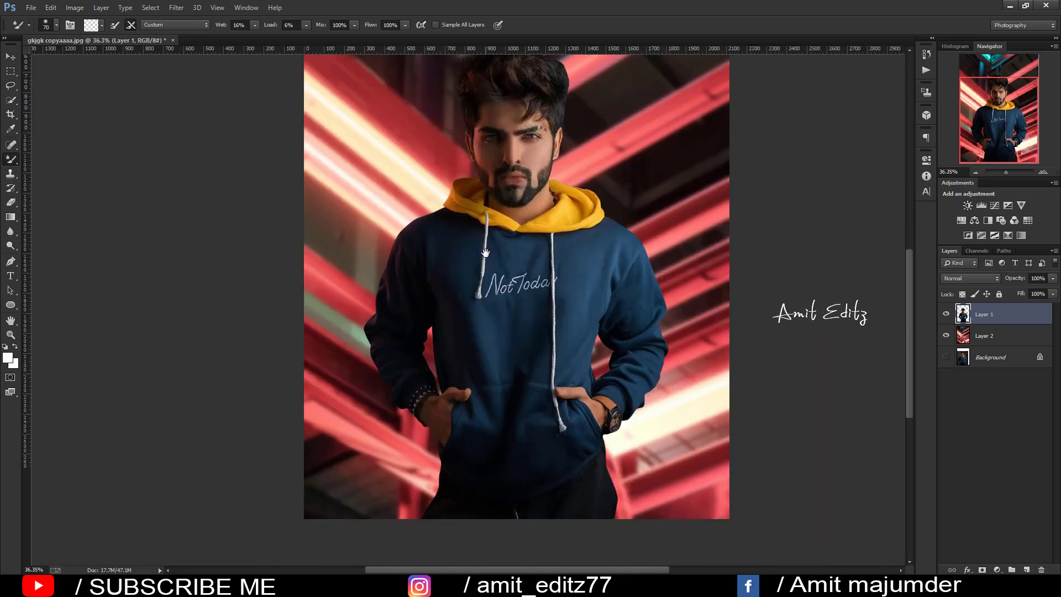
{"action": "scroll", "coordinate": [431, 430], "scroll_direction": "down", "scroll_amount": 1}
{"action": "scroll", "coordinate": [442, 420], "scroll_direction": "down", "scroll_amount": 2}
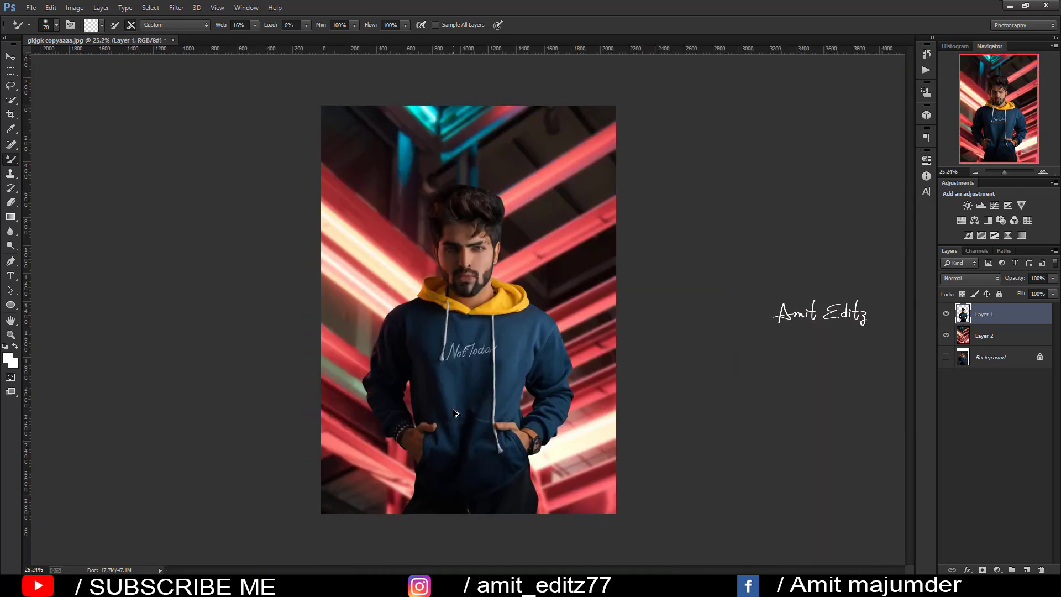
{"action": "key", "text": "v"}
{"action": "scroll", "coordinate": [260, 272], "scroll_direction": "down", "scroll_amount": 1}
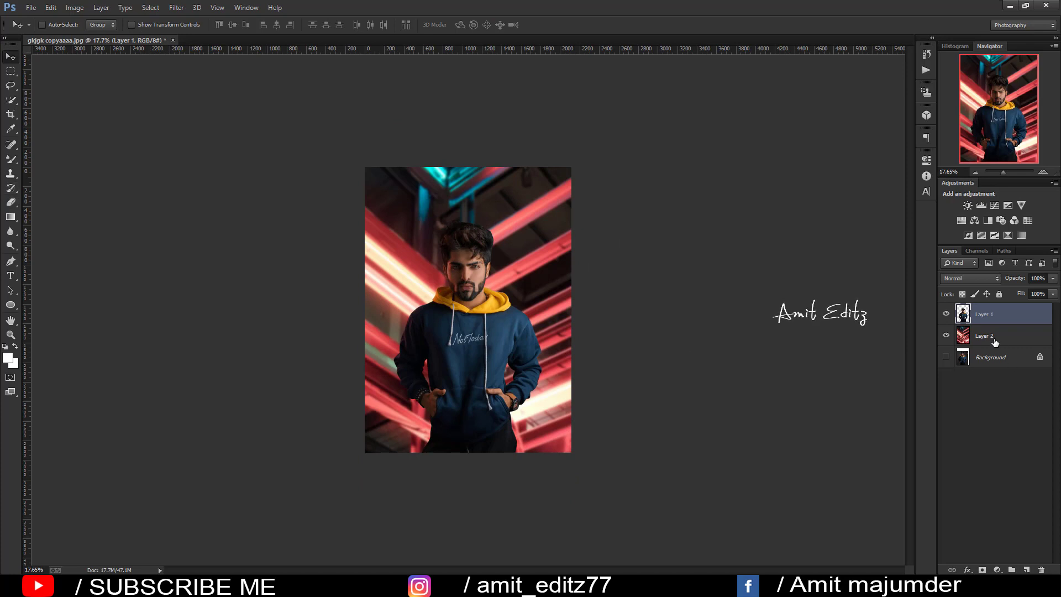
{"action": "scroll", "coordinate": [467, 191], "scroll_direction": "up", "scroll_amount": 2}
{"action": "scroll", "coordinate": [467, 190], "scroll_direction": "up", "scroll_amount": 1}
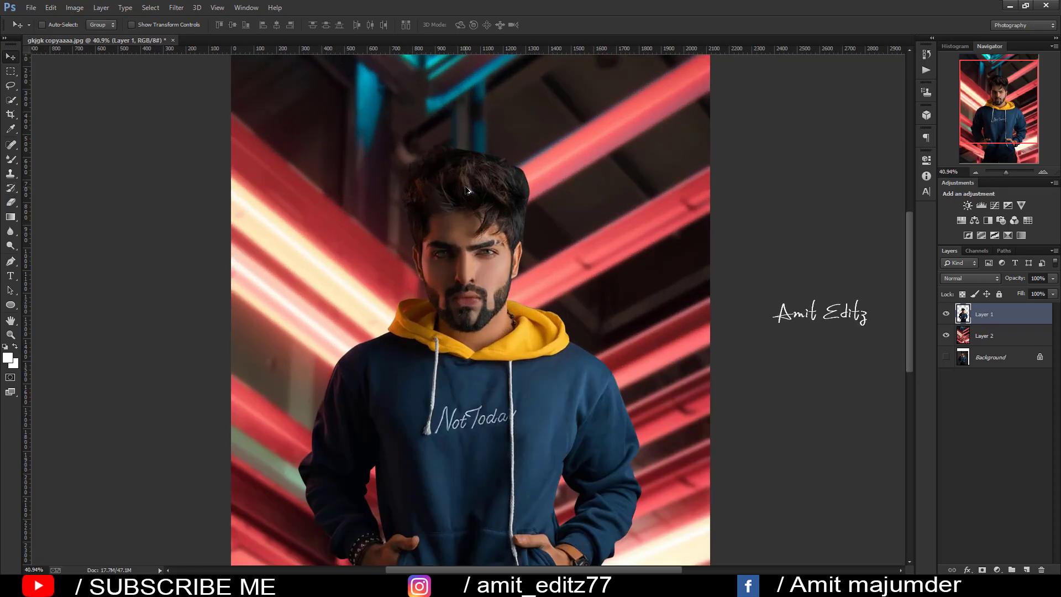
{"action": "scroll", "coordinate": [466, 191], "scroll_direction": "down", "scroll_amount": 2}
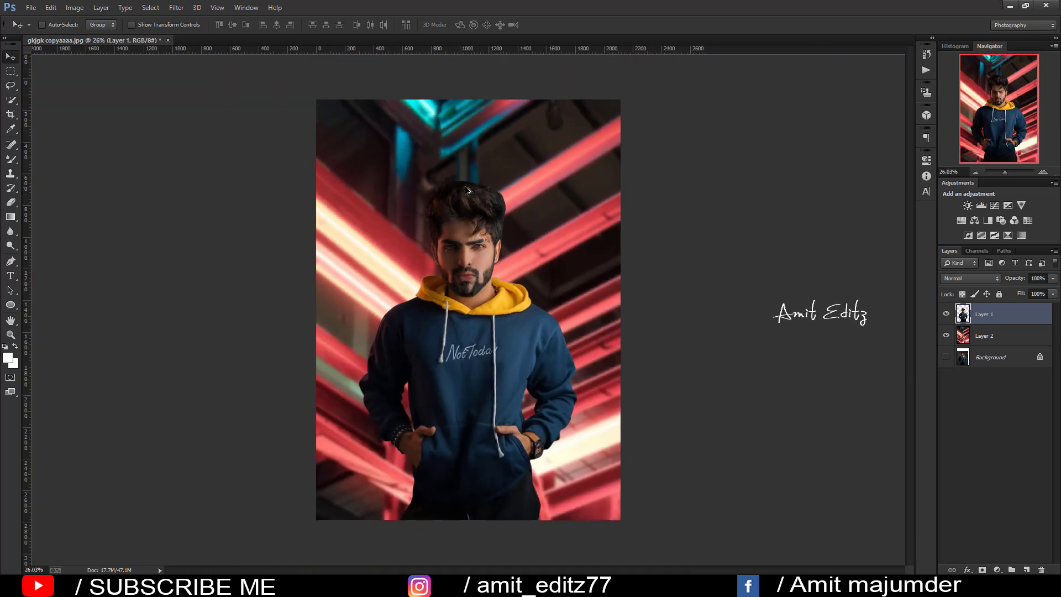
{"action": "scroll", "coordinate": [467, 190], "scroll_direction": "down", "scroll_amount": 1}
{"action": "scroll", "coordinate": [466, 190], "scroll_direction": "up", "scroll_amount": 1}
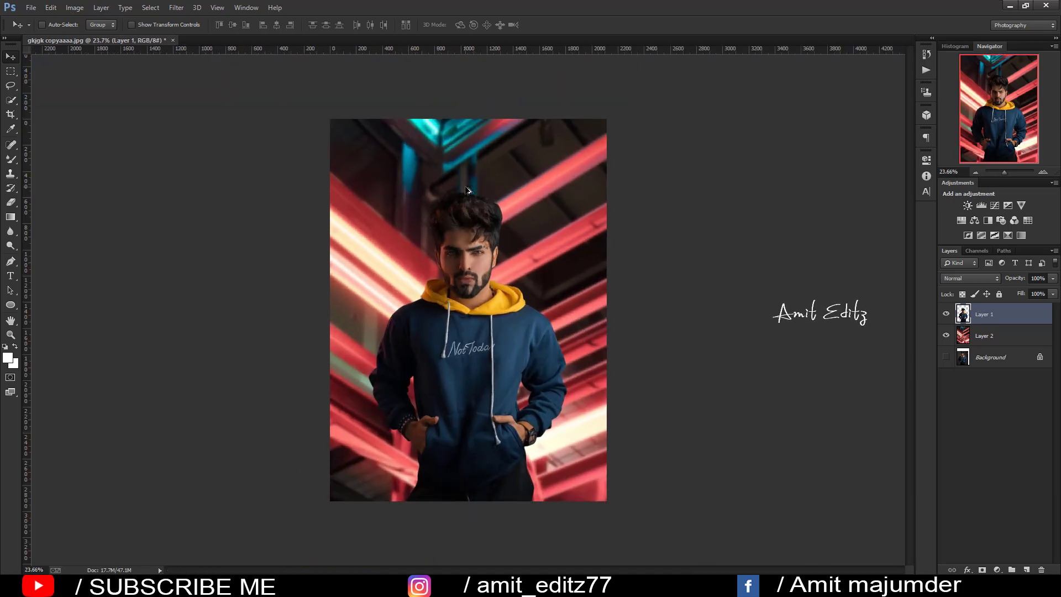
Stamp all visible layers into Layer 3 and darken its bottom with 30% gradients.
{"action": "key", "text": "ctrl+alt+shift+e"}
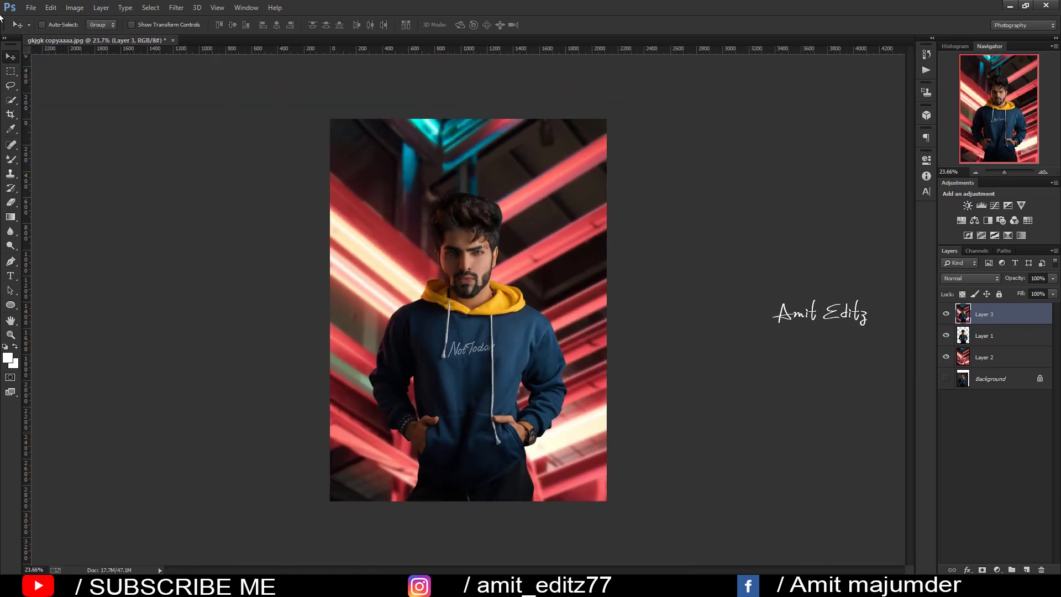
{"action": "left_click", "coordinate": [10, 115]}
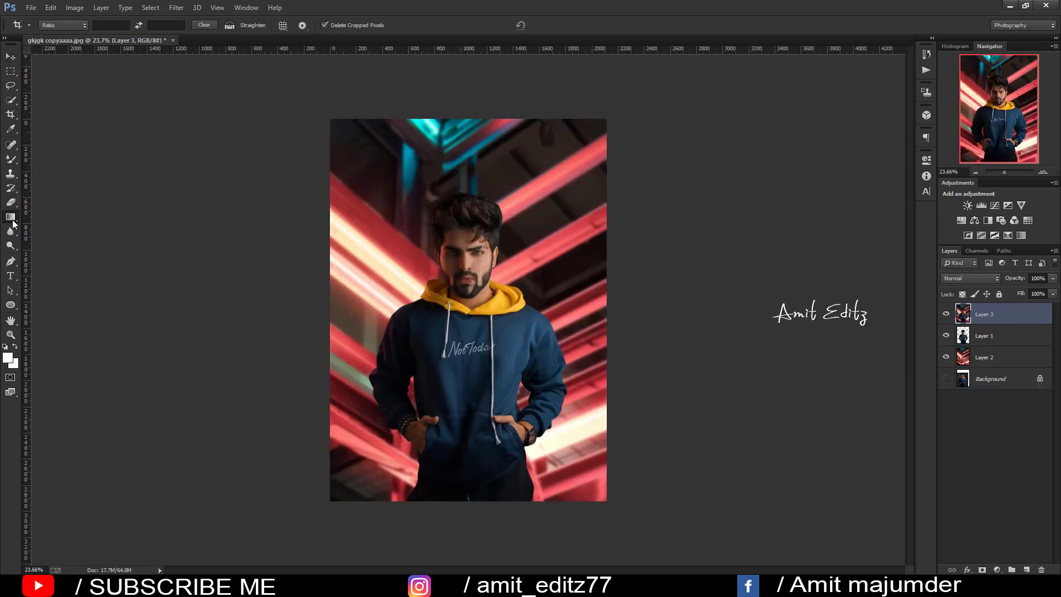
{"action": "left_click", "coordinate": [11, 219]}
{"action": "left_click_drag", "start_coordinate": [441, 544], "coordinate": [445, 409]}
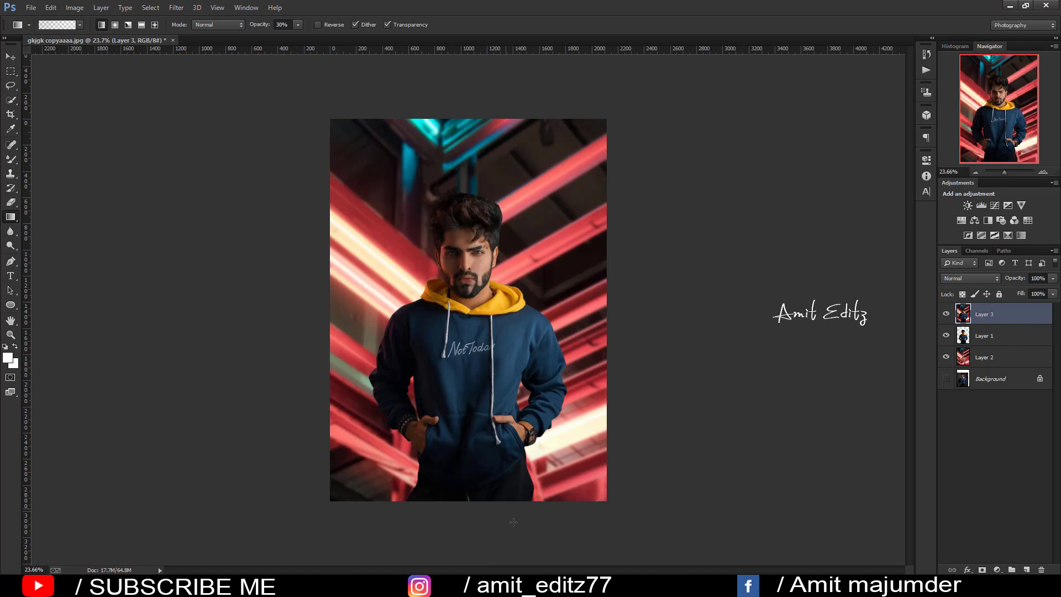
{"action": "mouse_move", "coordinate": [504, 448]}
{"action": "left_mouse_down"}
{"action": "mouse_move", "coordinate": [525, 500]}
{"action": "mouse_move", "coordinate": [492, 425]}
{"action": "left_mouse_up"}
{"action": "mouse_move", "coordinate": [526, 502]}
{"action": "left_mouse_down"}
{"action": "mouse_move", "coordinate": [492, 426]}
{"action": "mouse_move", "coordinate": [453, 492]}
{"action": "left_mouse_up"}
{"action": "left_click_drag", "start_coordinate": [457, 366], "coordinate": [452, 514]}
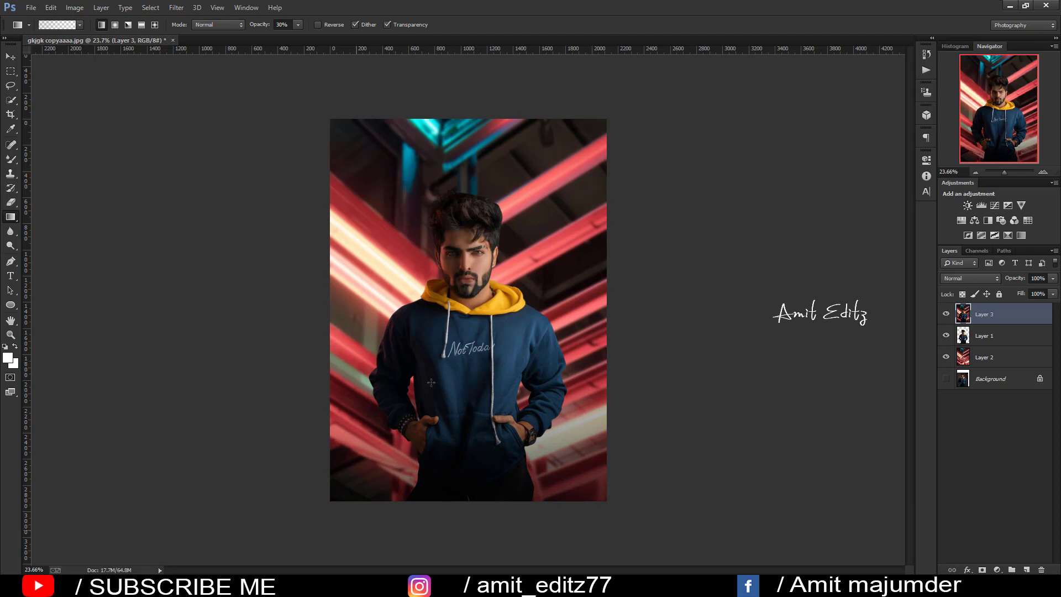
{"action": "scroll", "coordinate": [130, 110], "scroll_direction": "up", "scroll_amount": 1, "text": "alt"}
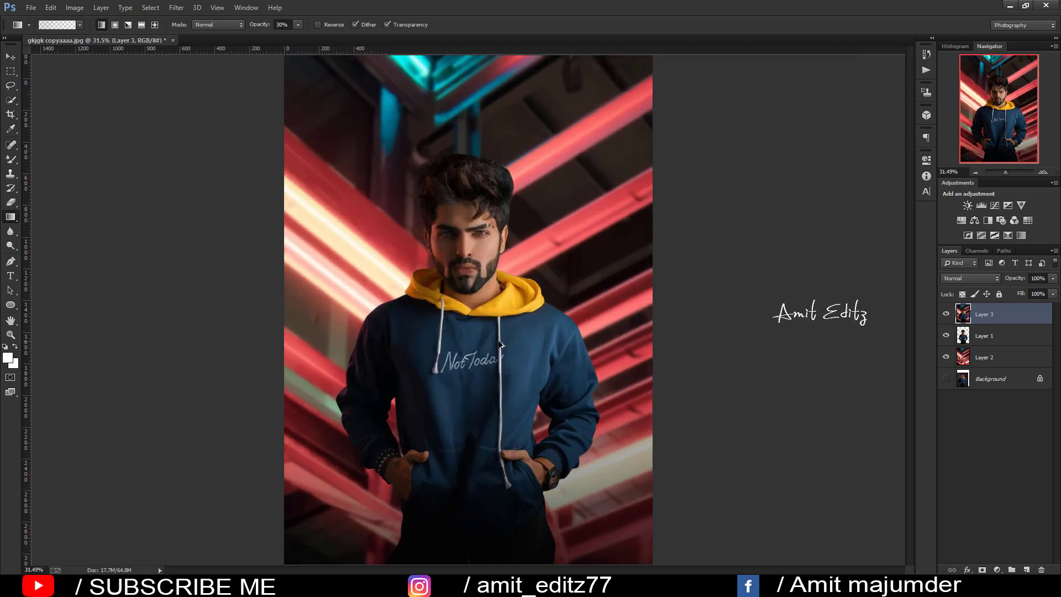
{"action": "left_click", "coordinate": [11, 57]}
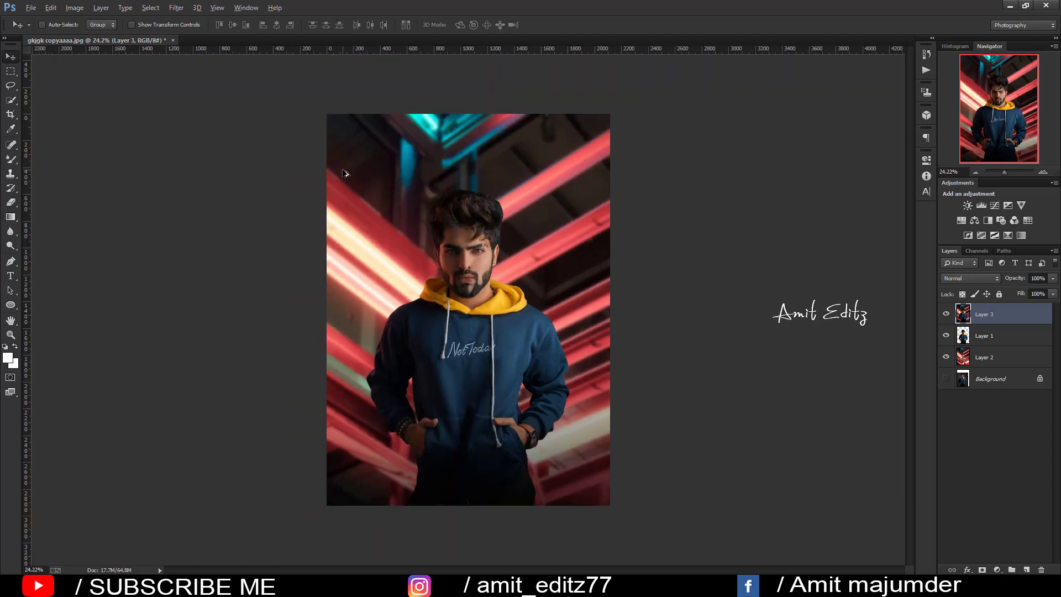
Open the neon-lights vector image file.
{"action": "left_click", "coordinate": [31, 7]}
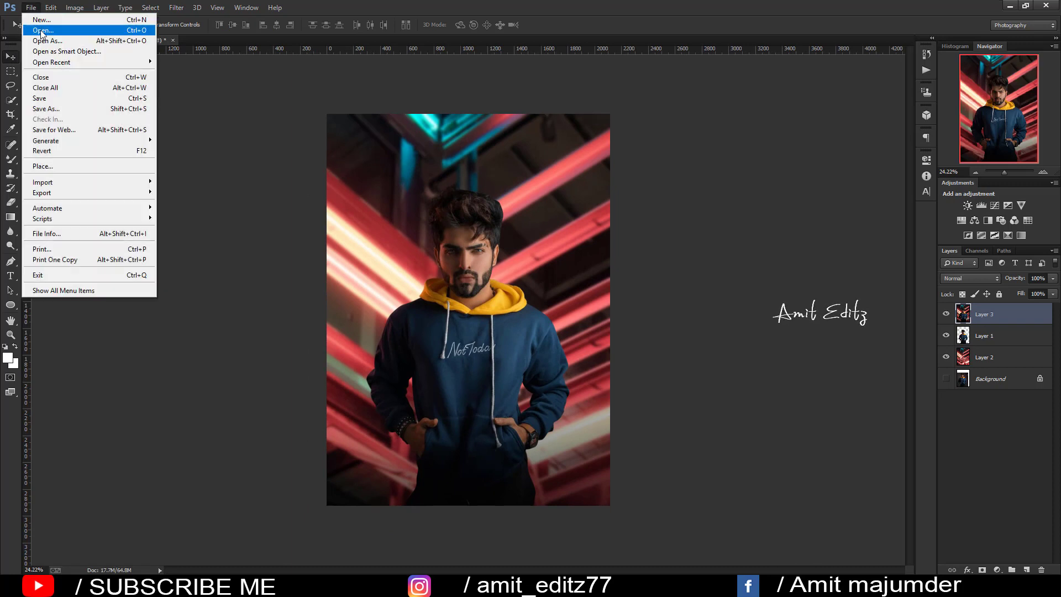
{"action": "left_click", "coordinate": [40, 28]}
{"action": "left_click", "coordinate": [373, 91]}
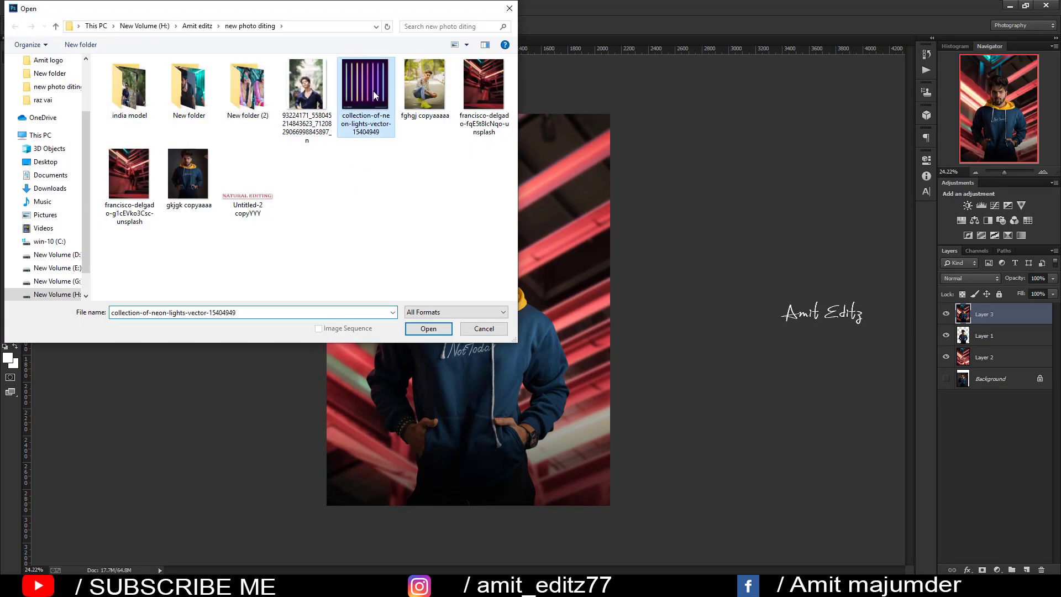
{"action": "left_click", "coordinate": [415, 330]}
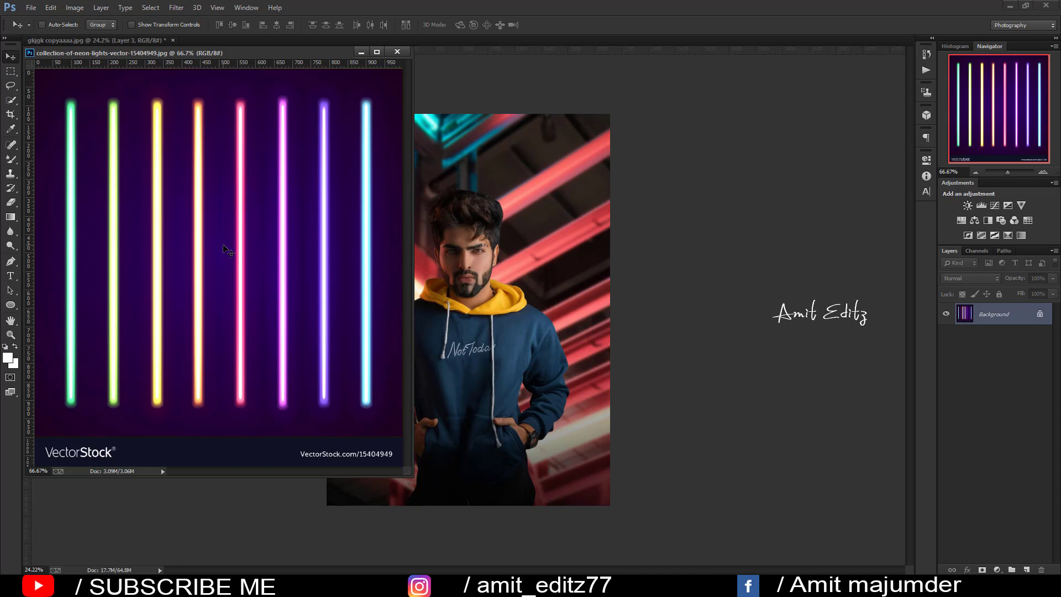
Drag the neon lights into the portrait as Layer 4 and set Screen blending.
{"action": "left_click_drag", "start_coordinate": [225, 249], "coordinate": [496, 371]}
{"action": "left_click", "coordinate": [756, 312]}
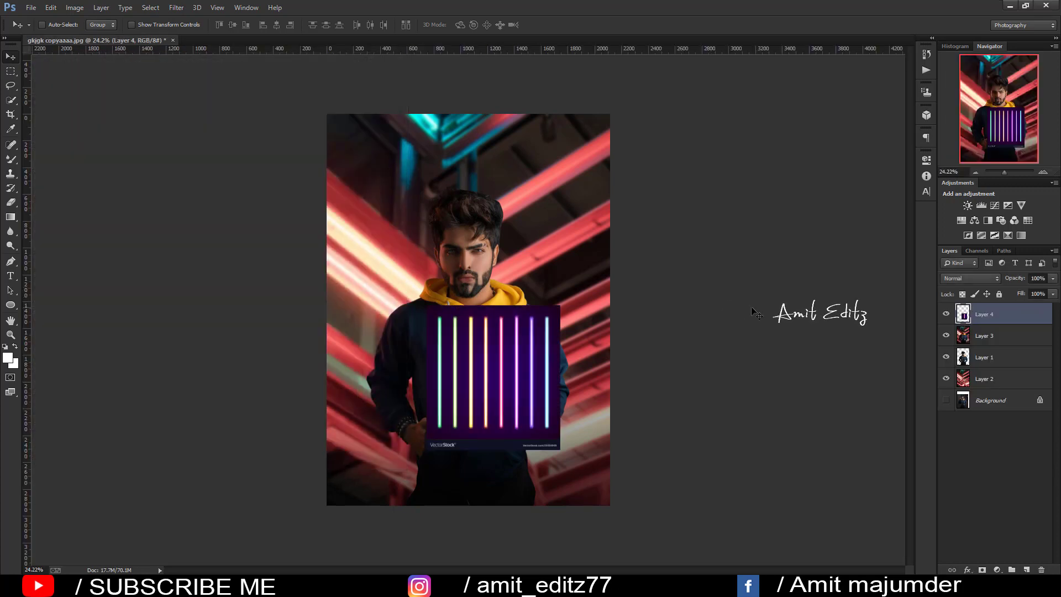
{"action": "left_click", "coordinate": [971, 278]}
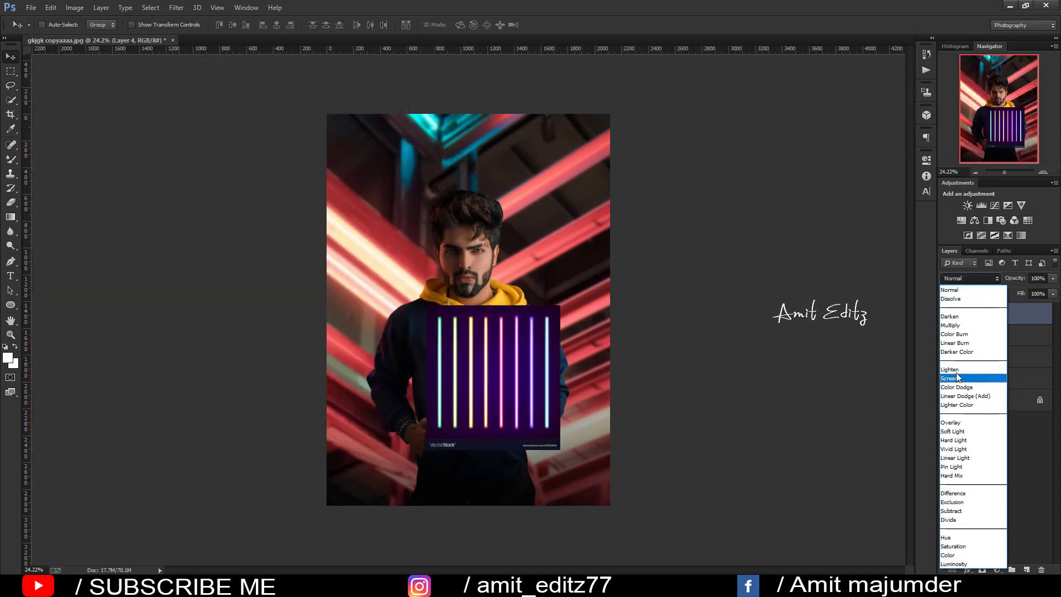
{"action": "left_click", "coordinate": [957, 379]}
Scale Layer 4's neon tubes to about 250%, tilt them about -8°, and commit.
{"action": "key", "text": "ctrl+t"}
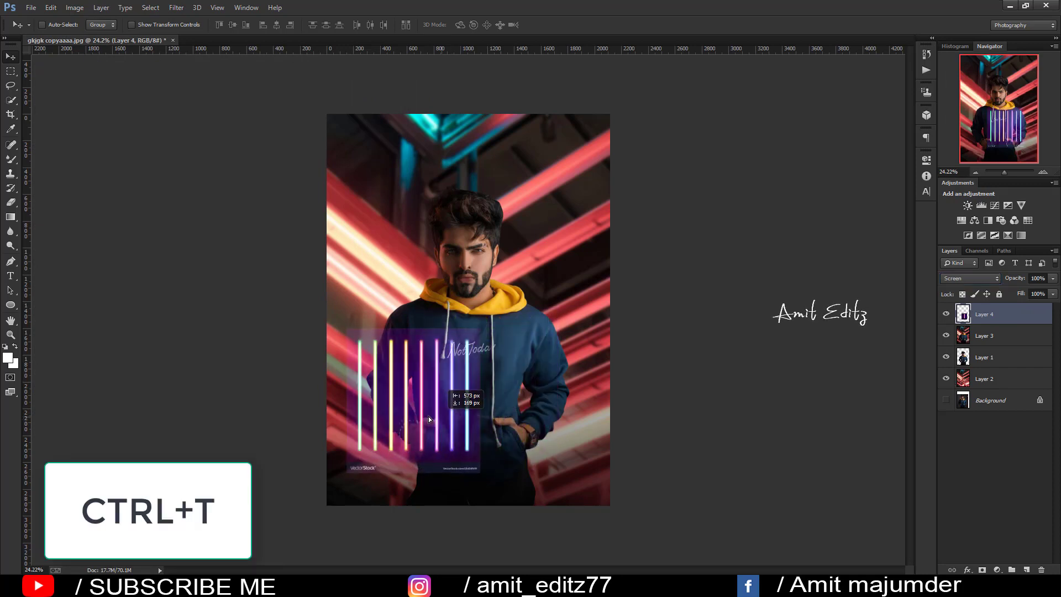
{"action": "left_click_drag", "start_coordinate": [520, 401], "coordinate": [420, 423]}
{"action": "key", "text": "ctrl+t"}
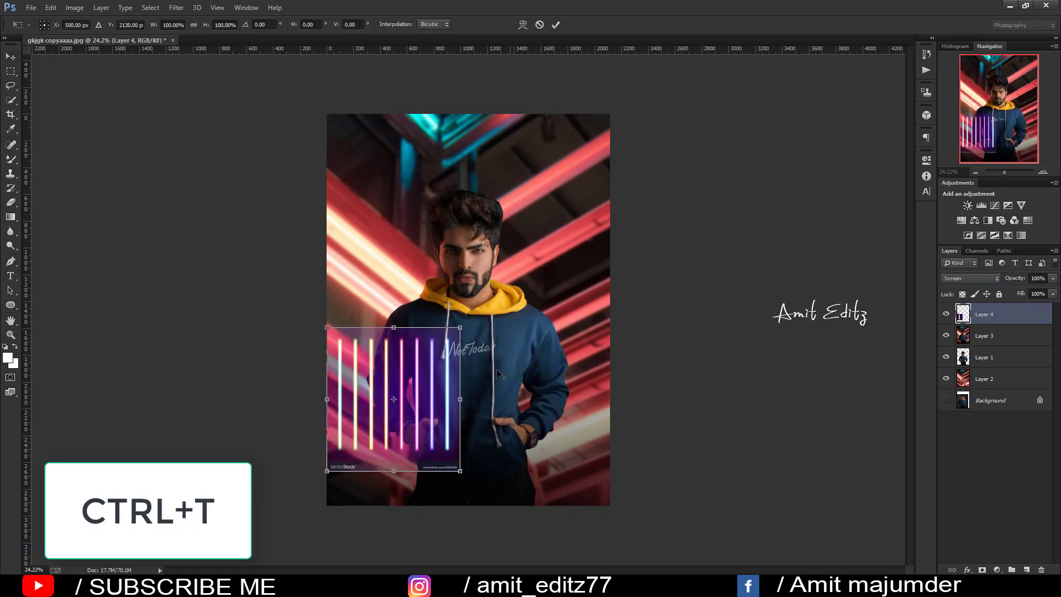
{"action": "scroll", "coordinate": [446, 311], "scroll_direction": "up", "scroll_amount": 3}
{"action": "left_click_drag", "start_coordinate": [481, 347], "coordinate": [592, 224]}
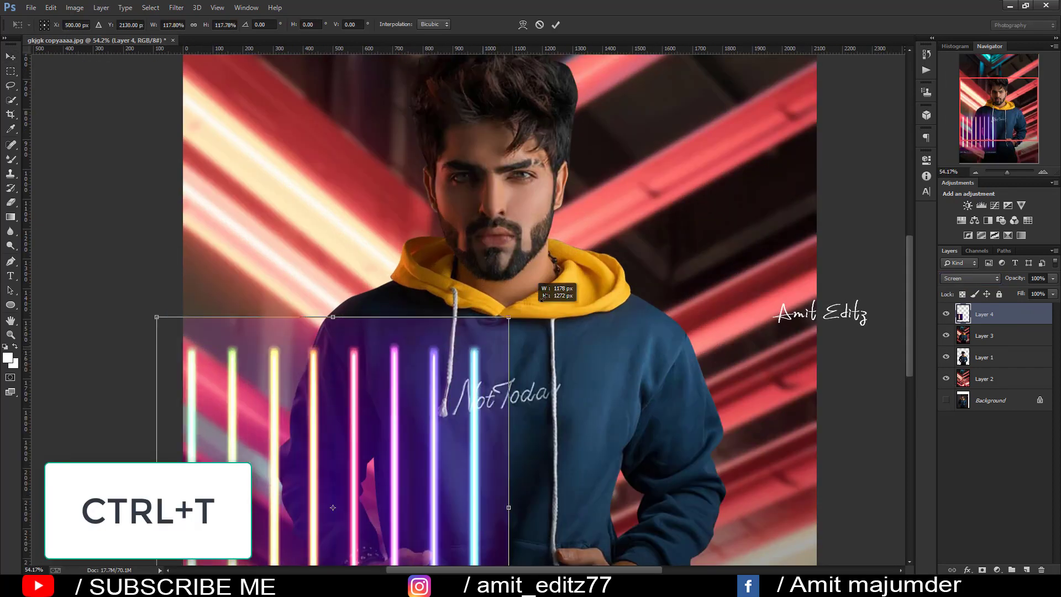
{"action": "left_click_drag", "start_coordinate": [547, 404], "coordinate": [496, 334]}
{"action": "scroll", "coordinate": [496, 335], "scroll_direction": "down", "scroll_amount": 4}
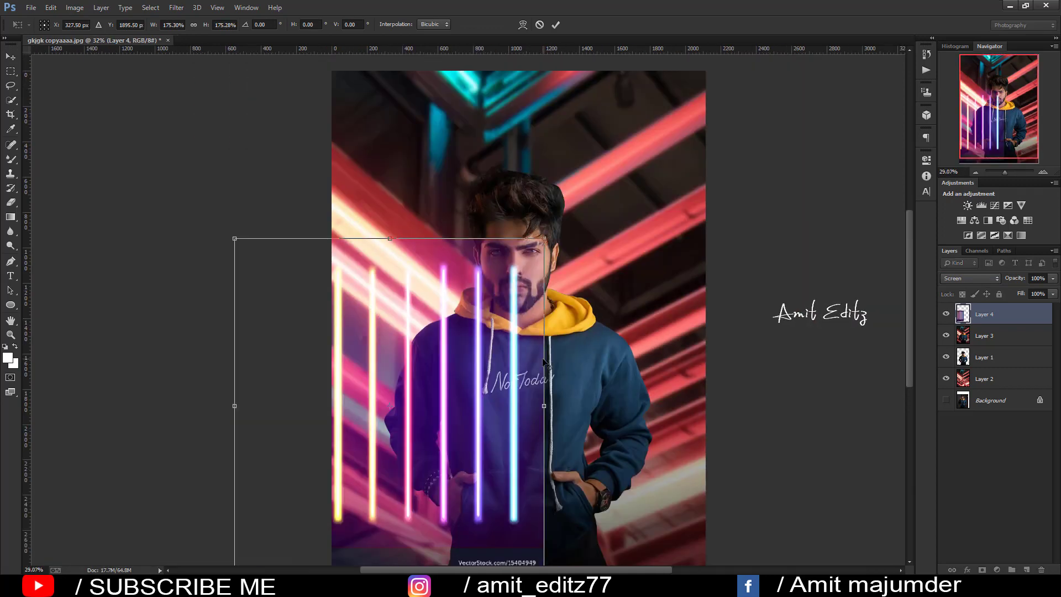
{"action": "left_click_drag", "start_coordinate": [310, 309], "coordinate": [328, 401]}
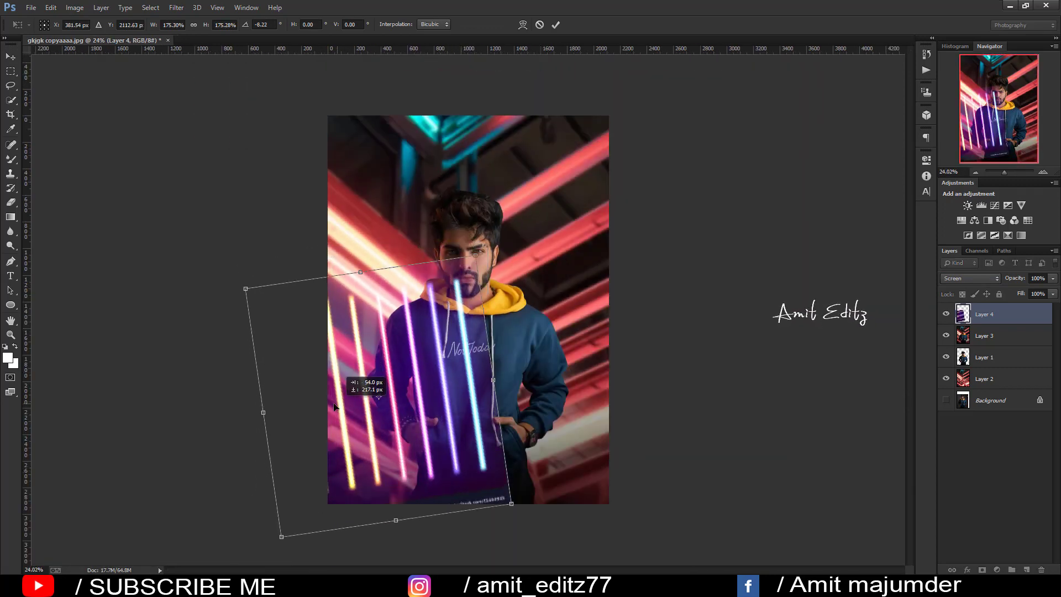
{"action": "left_click_drag", "start_coordinate": [466, 246], "coordinate": [503, 253]}
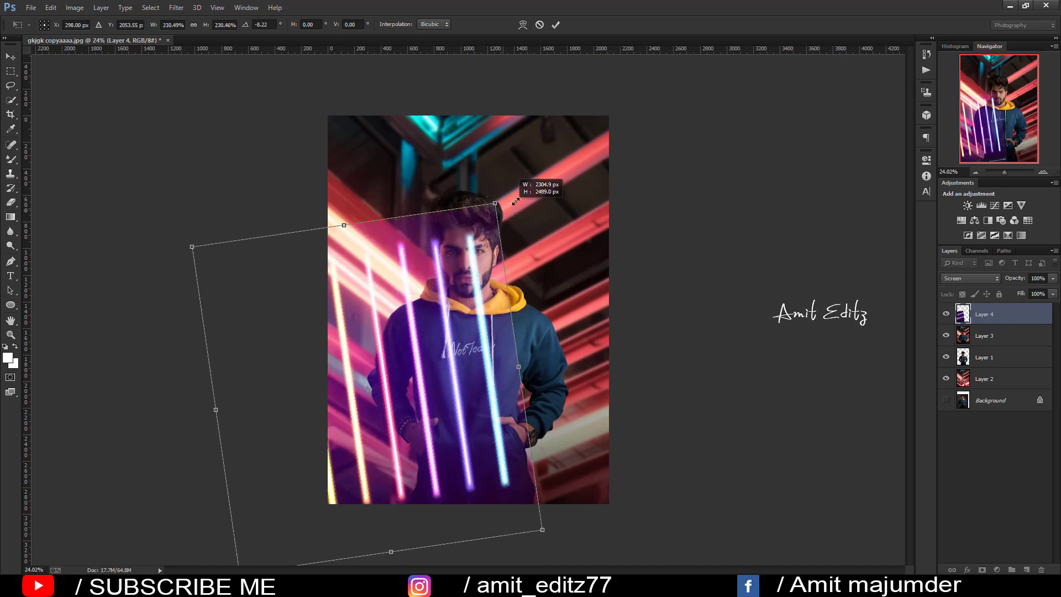
{"action": "key", "text": "Return"}
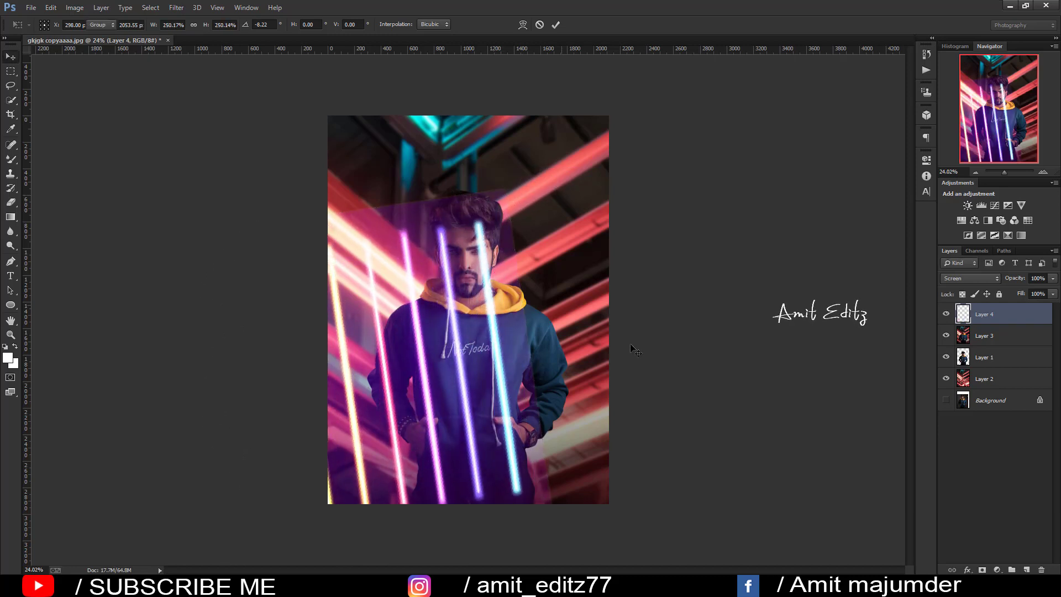
Add a layer mask to Layer 4 and select the regular Brush tool.
{"action": "left_click", "coordinate": [981, 570]}
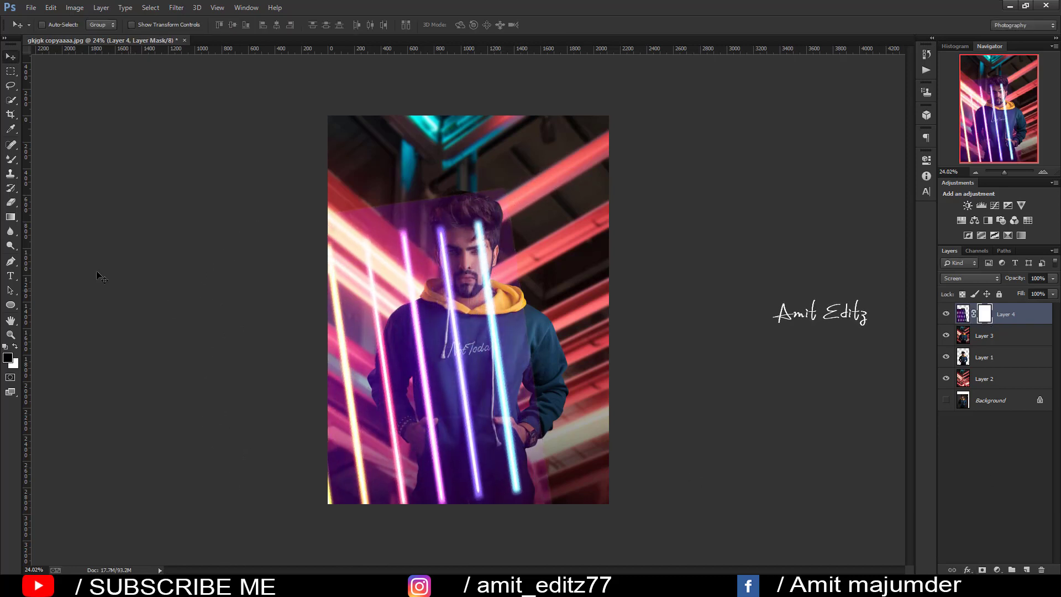
{"action": "key", "text": "x"}
{"action": "left_click", "coordinate": [11, 159]}
{"action": "right_click", "coordinate": [10, 159]}
{"action": "left_click", "coordinate": [37, 159]}
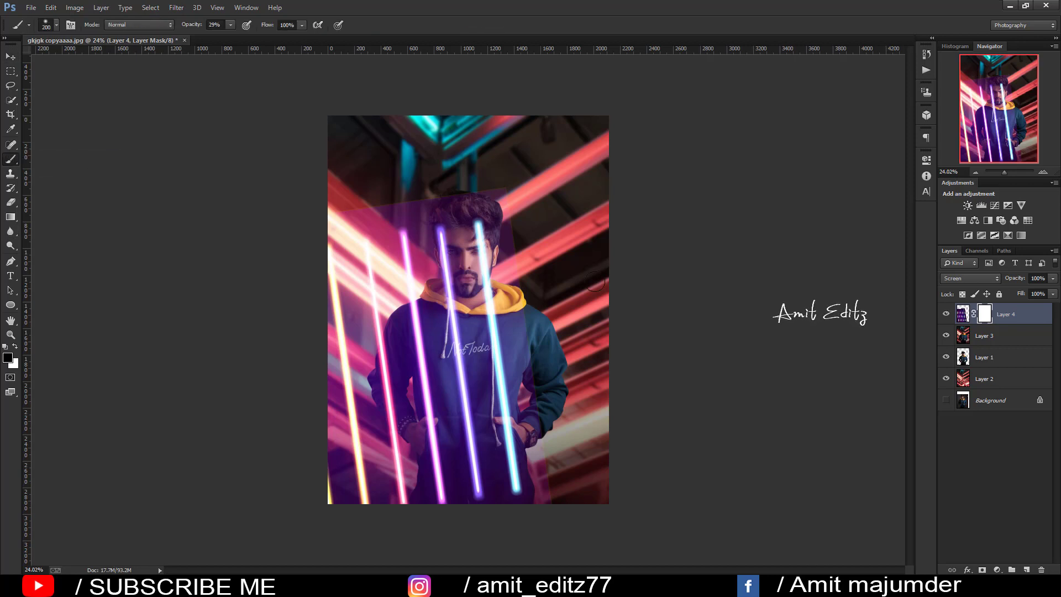
Cancel a Levels attempt, remove Layer 4's mask, and duplicate it as Layer 4 copy.
{"action": "left_click", "coordinate": [74, 8]}
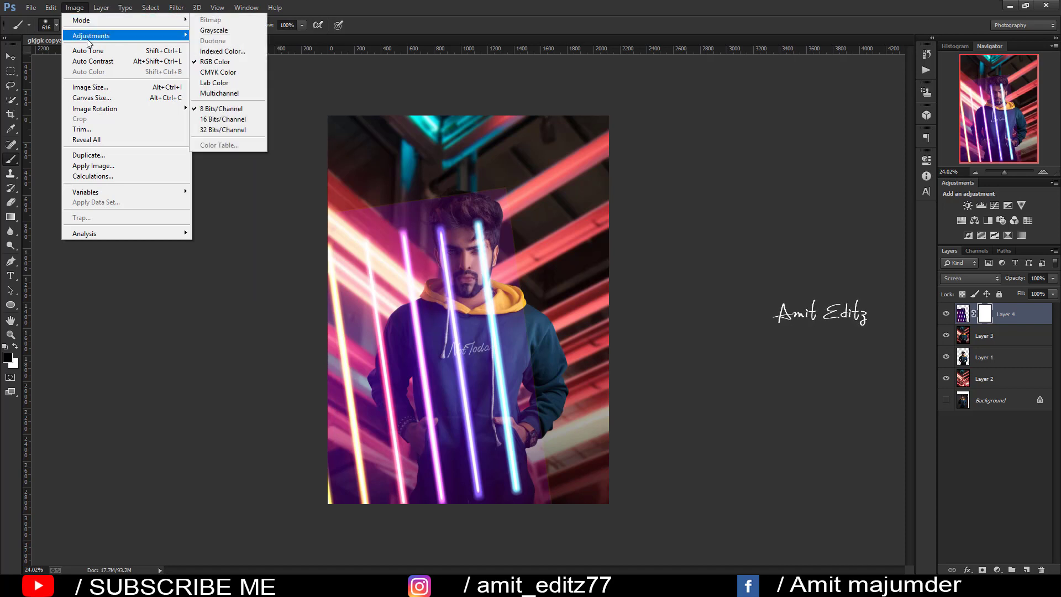
{"action": "mouse_move", "coordinate": [91, 35]}
{"action": "left_click", "coordinate": [225, 50]}
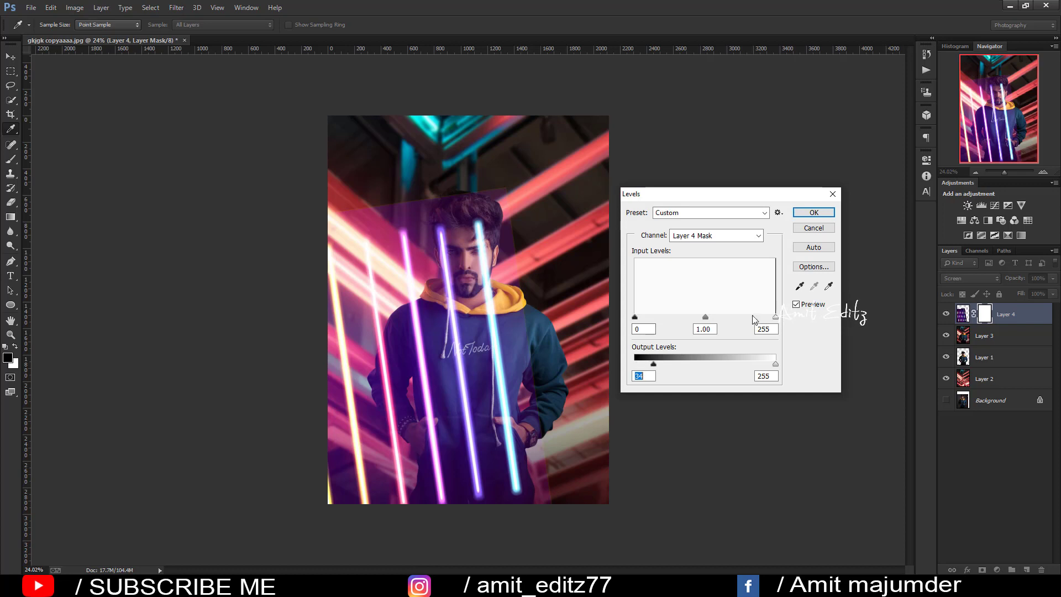
{"action": "key", "text": "Return"}
{"action": "key", "text": "b"}
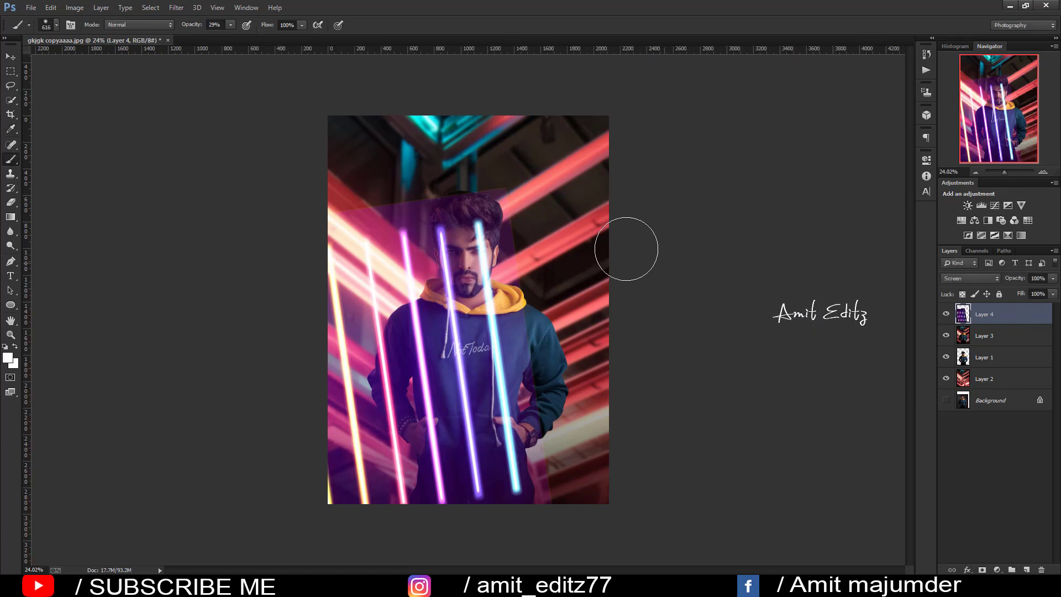
{"action": "left_click_drag", "start_coordinate": [989, 314], "coordinate": [1025, 568]}
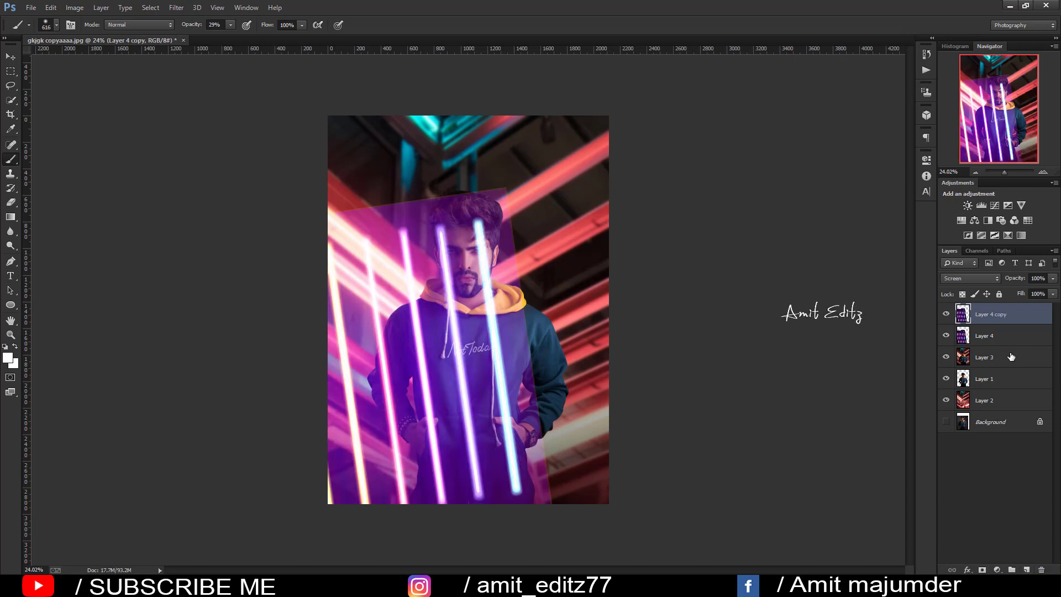
Hide Layer 4 copy and darken Layer 4's shadows with Levels by raising the black input.
{"action": "left_click", "coordinate": [984, 336]}
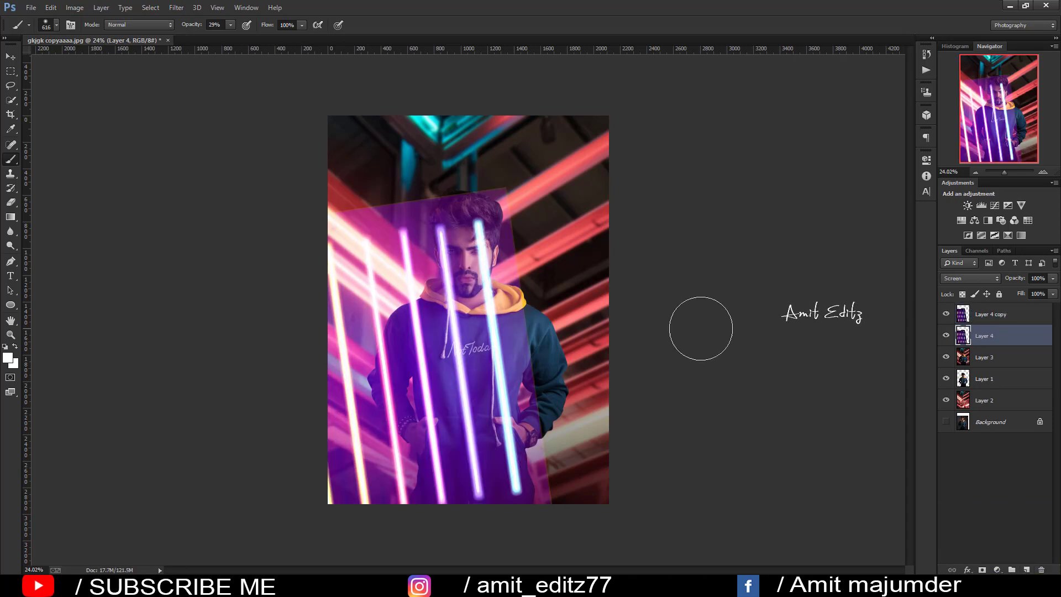
{"action": "left_click", "coordinate": [946, 314]}
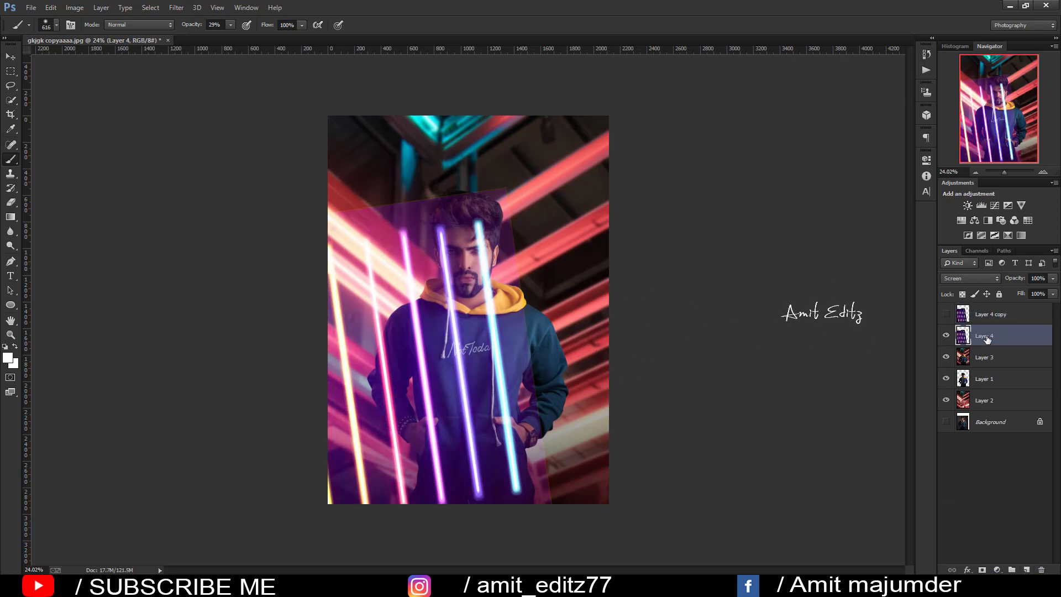
{"action": "left_click", "coordinate": [74, 7]}
{"action": "mouse_move", "coordinate": [91, 35]}
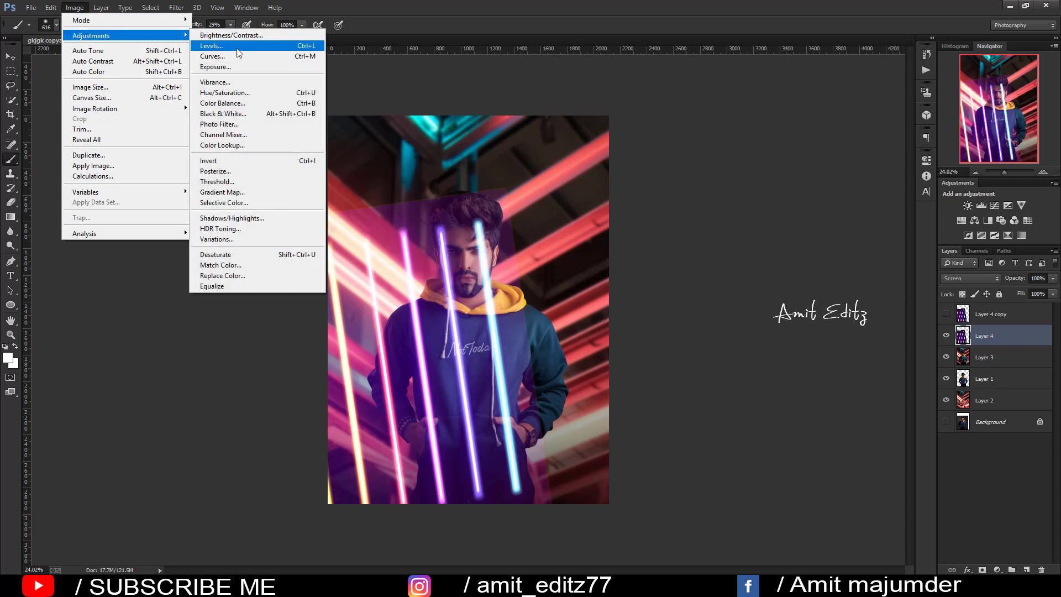
{"action": "left_click", "coordinate": [221, 45]}
{"action": "left_click_drag", "start_coordinate": [635, 317], "coordinate": [650, 317]}
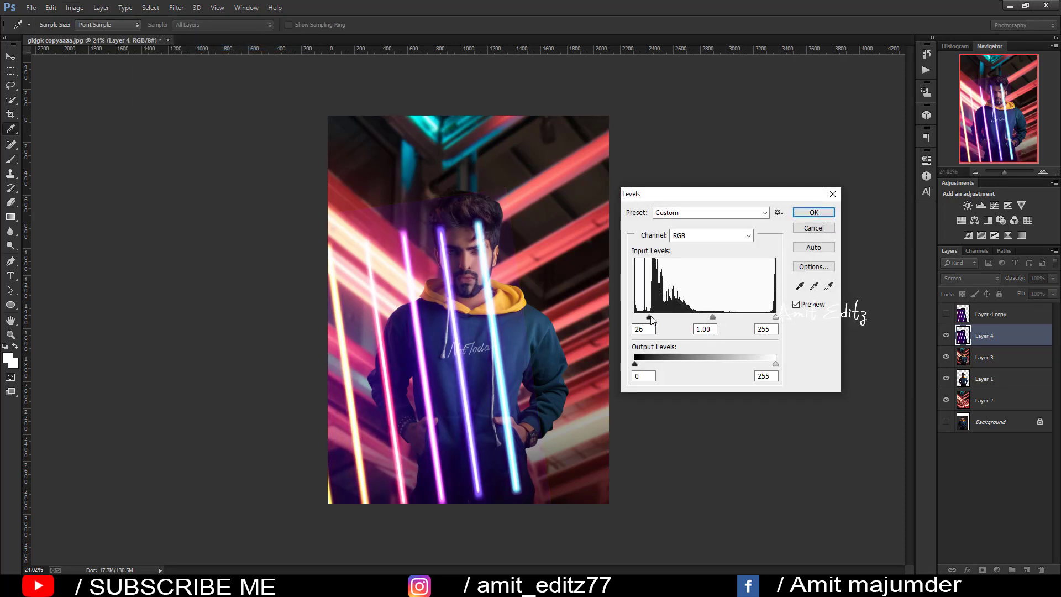
{"action": "left_click", "coordinate": [813, 214]}
{"action": "key", "text": "b"}
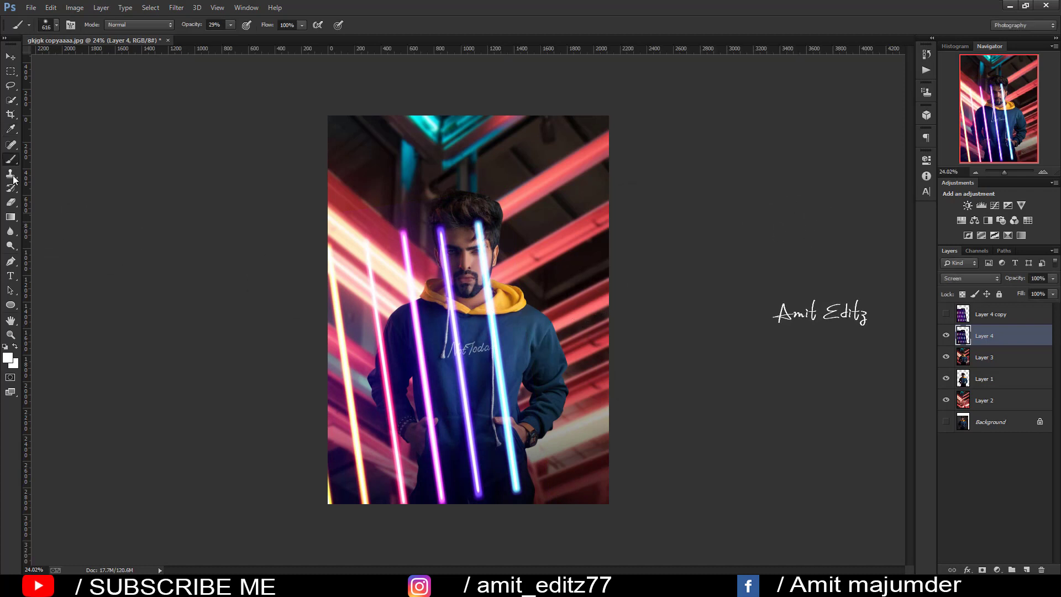
{"action": "left_click", "coordinate": [10, 58]}
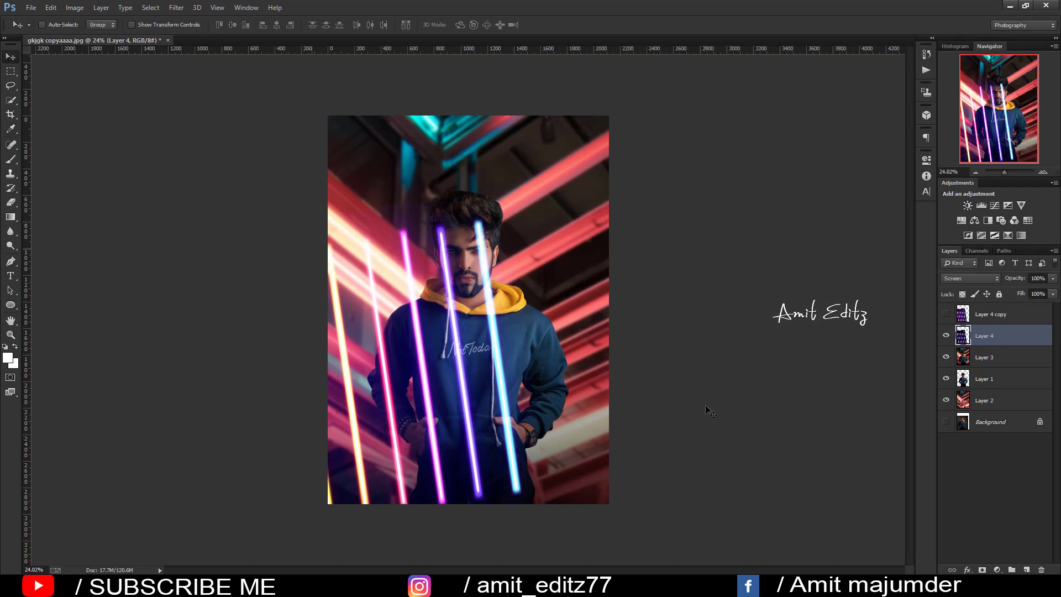
Mask Layer 4's neon lines off the man's face, chest and hoodie.
{"action": "left_click", "coordinate": [982, 569]}
{"action": "key", "text": "b"}
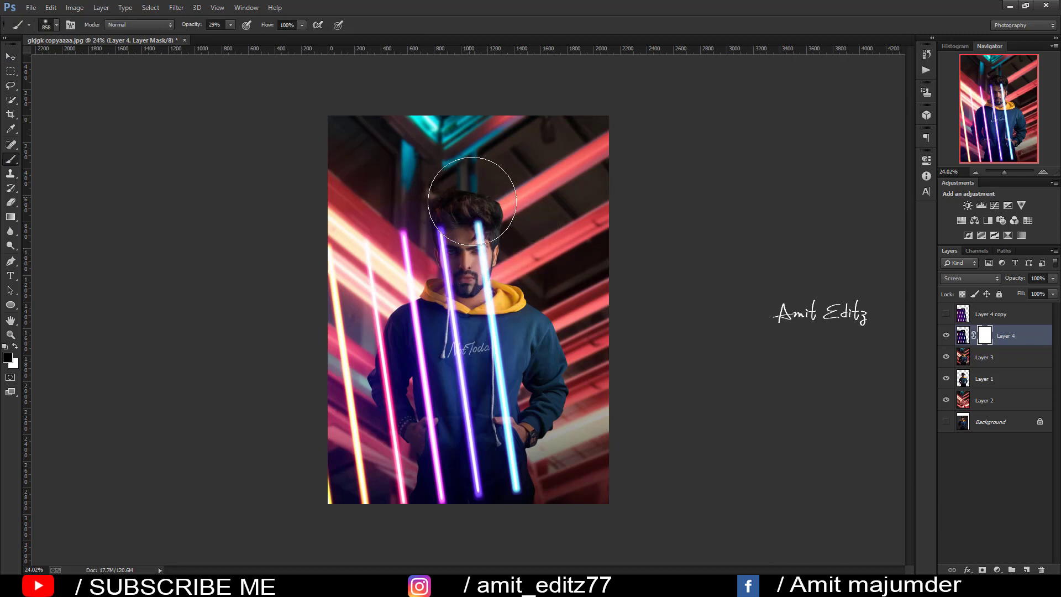
{"action": "mouse_move", "coordinate": [462, 232]}
{"action": "left_mouse_down"}
{"action": "mouse_move", "coordinate": [475, 287]}
{"action": "mouse_move", "coordinate": [514, 352]}
{"action": "mouse_move", "coordinate": [469, 261]}
{"action": "left_mouse_up"}
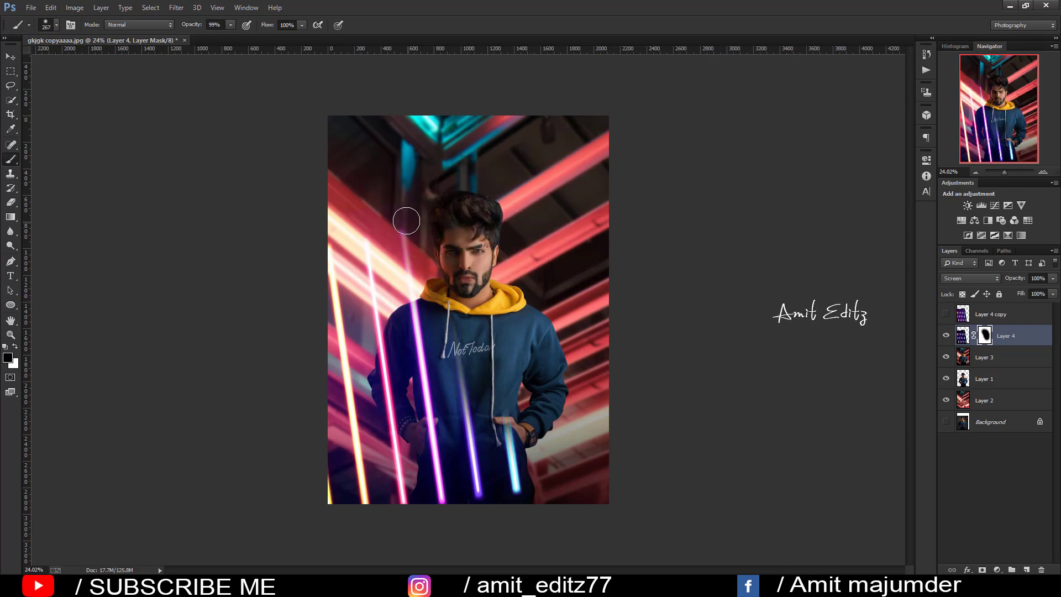
{"action": "mouse_move", "coordinate": [406, 221]}
{"action": "left_mouse_down"}
{"action": "mouse_move", "coordinate": [447, 481]}
{"action": "mouse_move", "coordinate": [415, 280]}
{"action": "left_mouse_up"}
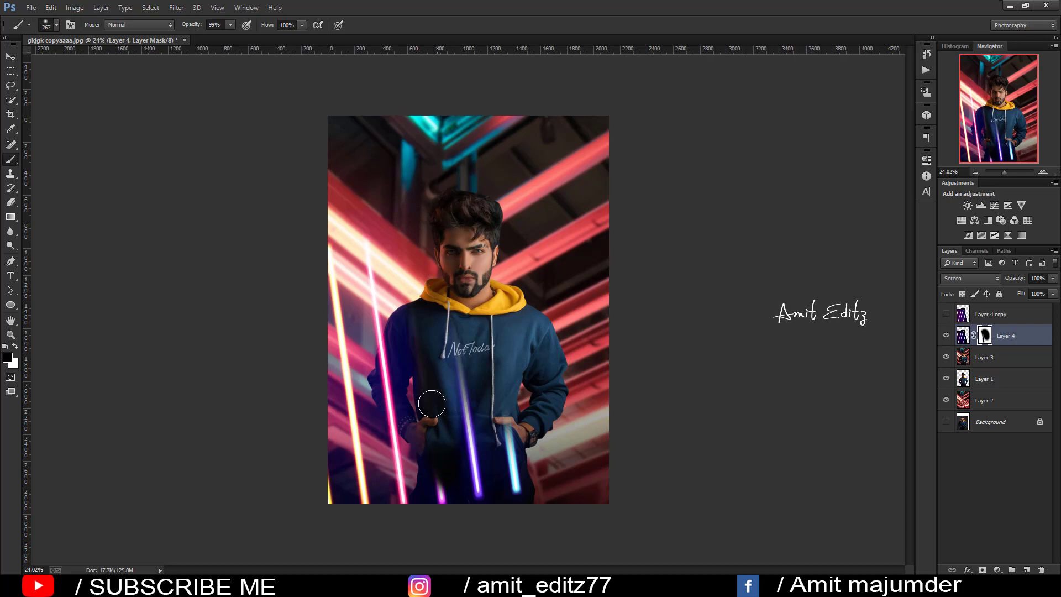
{"action": "mouse_move", "coordinate": [432, 404]}
{"action": "left_mouse_down"}
{"action": "mouse_move", "coordinate": [459, 486]}
{"action": "mouse_move", "coordinate": [457, 395]}
{"action": "mouse_move", "coordinate": [512, 409]}
{"action": "left_mouse_up"}
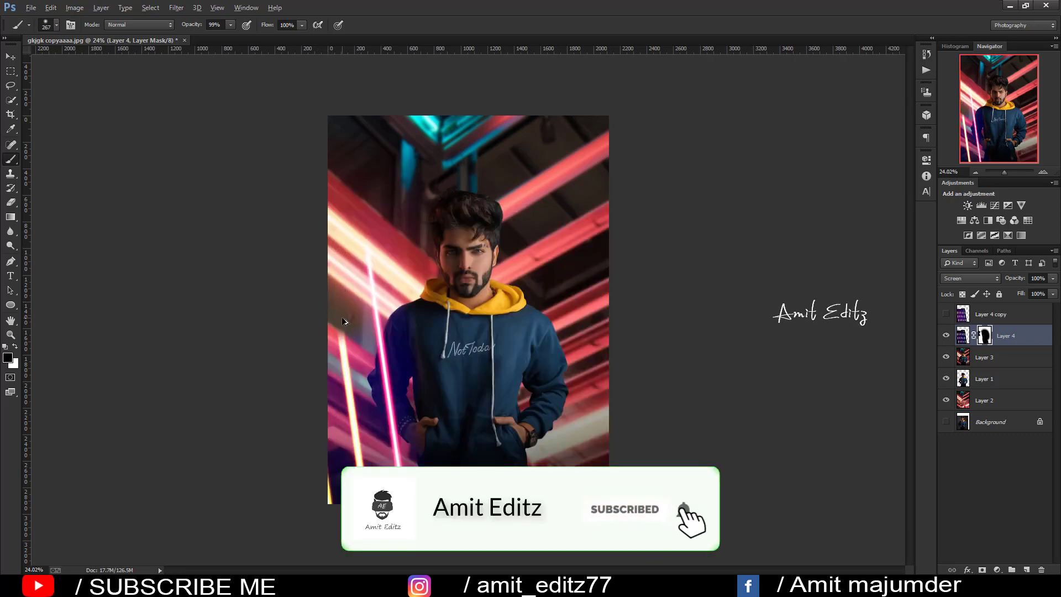
Refine the mask with a smaller brush around the yellow light streak on the left.
{"action": "scroll", "coordinate": [345, 320], "scroll_direction": "up", "scroll_amount": 5}
{"action": "key", "text": "bracketleft"}
{"action": "key", "text": "bracketleft"}
{"action": "key", "text": "bracketleft"}
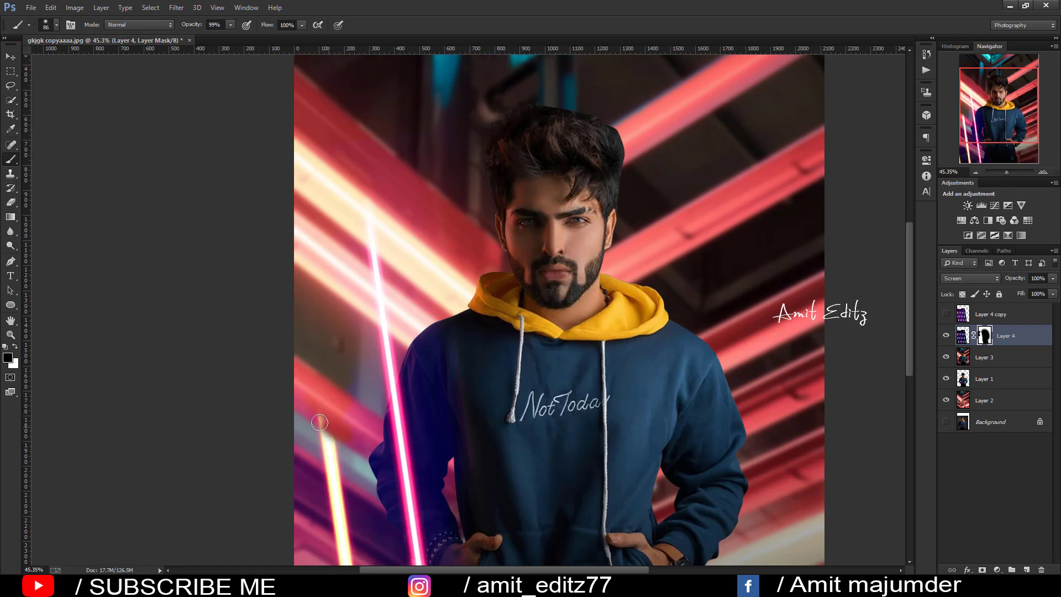
{"action": "left_click_drag", "start_coordinate": [333, 443], "coordinate": [334, 420]}
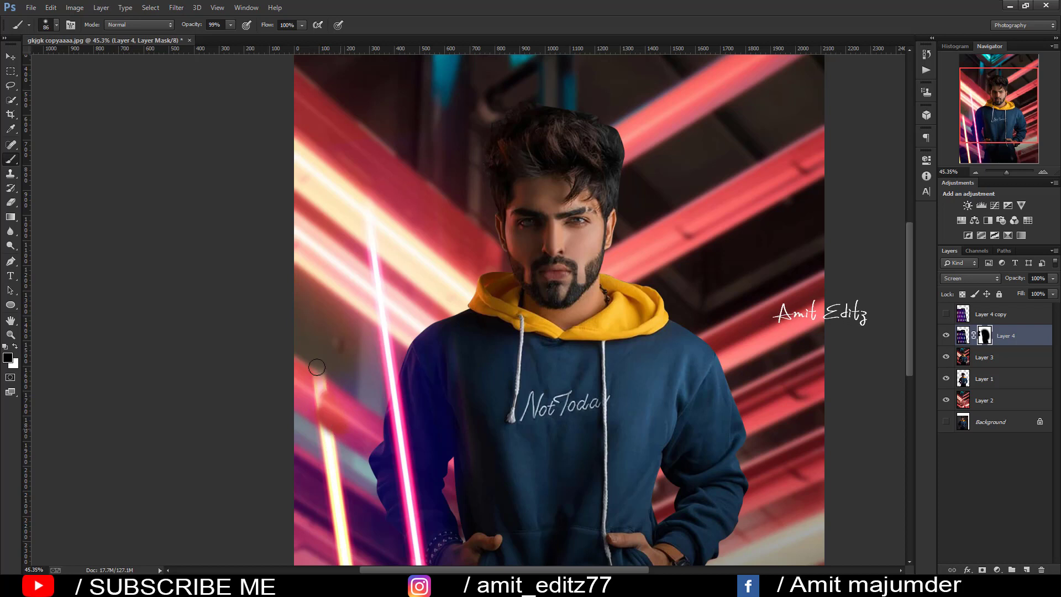
{"action": "scroll", "coordinate": [314, 405], "scroll_direction": "up", "scroll_amount": 2}
{"action": "scroll", "coordinate": [316, 418], "scroll_direction": "up", "scroll_amount": 5}
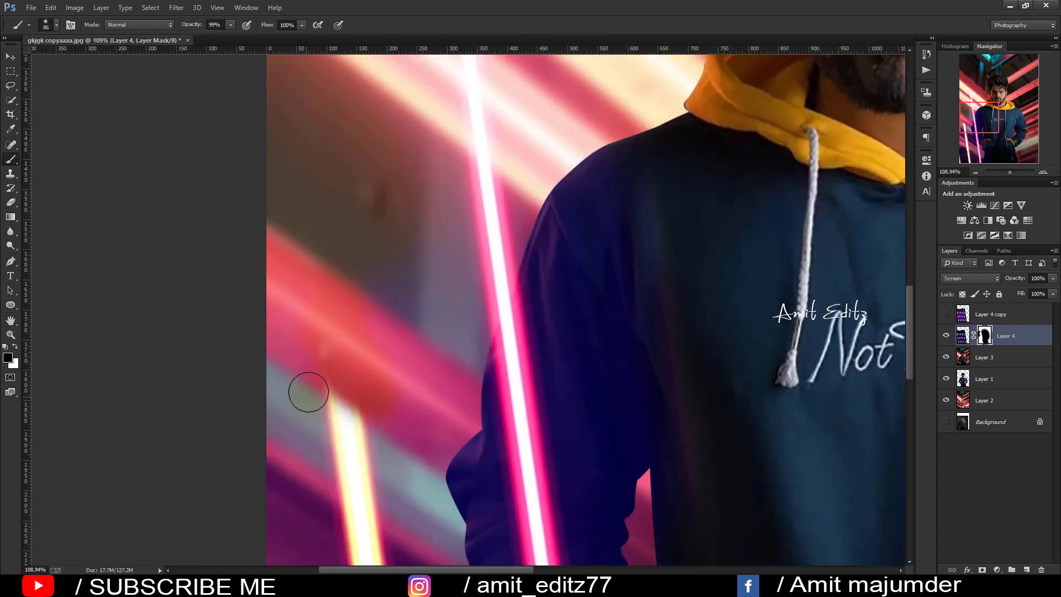
{"action": "left_click_drag", "start_coordinate": [308, 392], "coordinate": [336, 381]}
{"action": "key", "text": "bracketleft"}
{"action": "key", "text": "bracketleft"}
{"action": "key", "text": "bracketleft"}
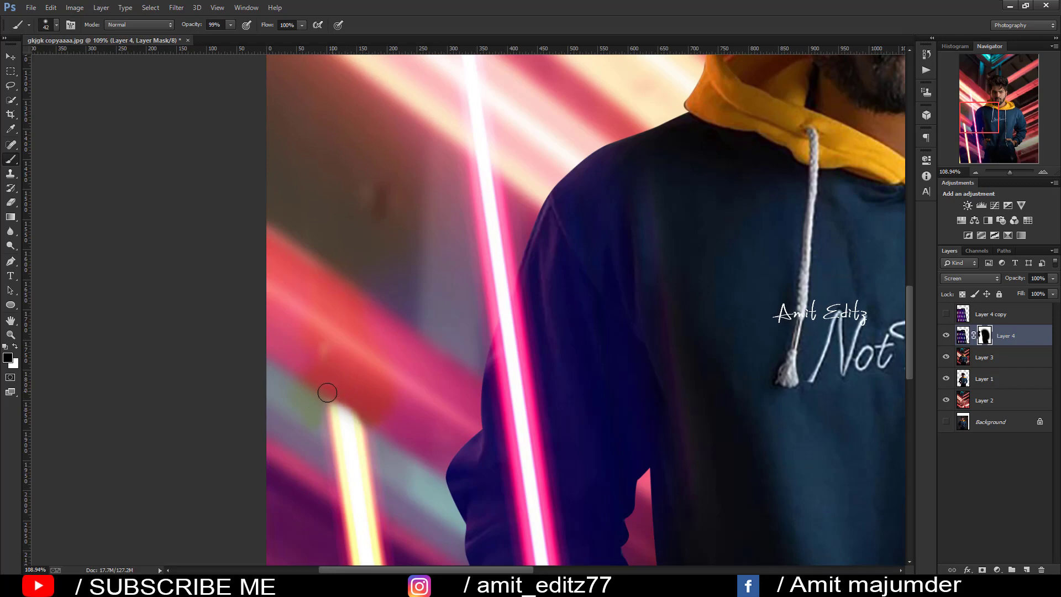
Make a final small-brush touch-up to the mask beside the face.
{"action": "scroll", "coordinate": [318, 425], "scroll_direction": "down", "scroll_amount": 4}
{"action": "scroll", "coordinate": [316, 422], "scroll_direction": "down", "scroll_amount": 3}
{"action": "scroll", "coordinate": [317, 422], "scroll_direction": "down", "scroll_amount": 1}
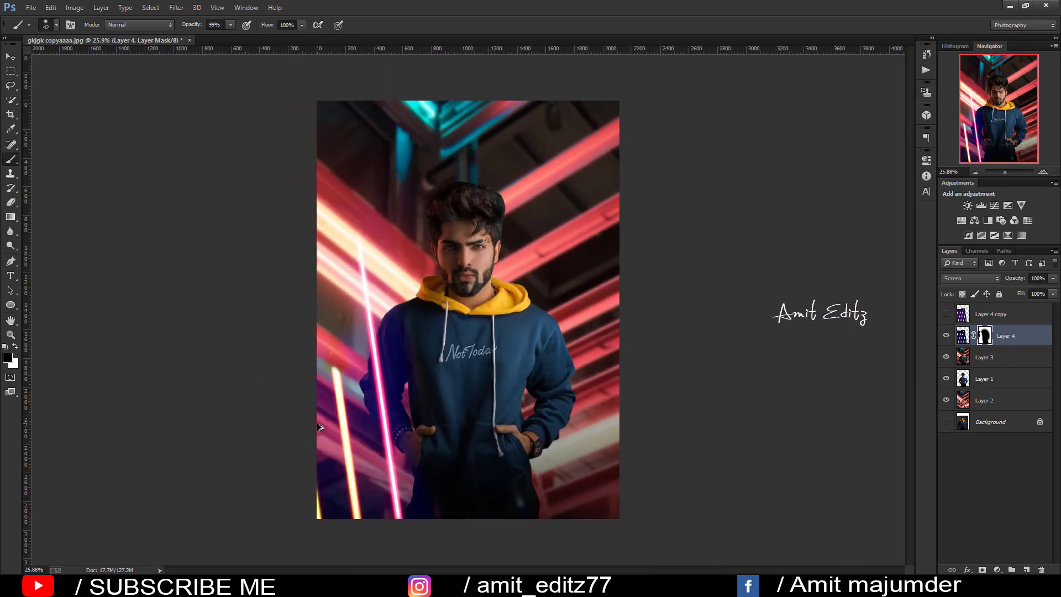
{"action": "scroll", "coordinate": [336, 238], "scroll_direction": "up", "scroll_amount": 4}
{"action": "left_click_drag", "start_coordinate": [342, 260], "coordinate": [347, 291]}
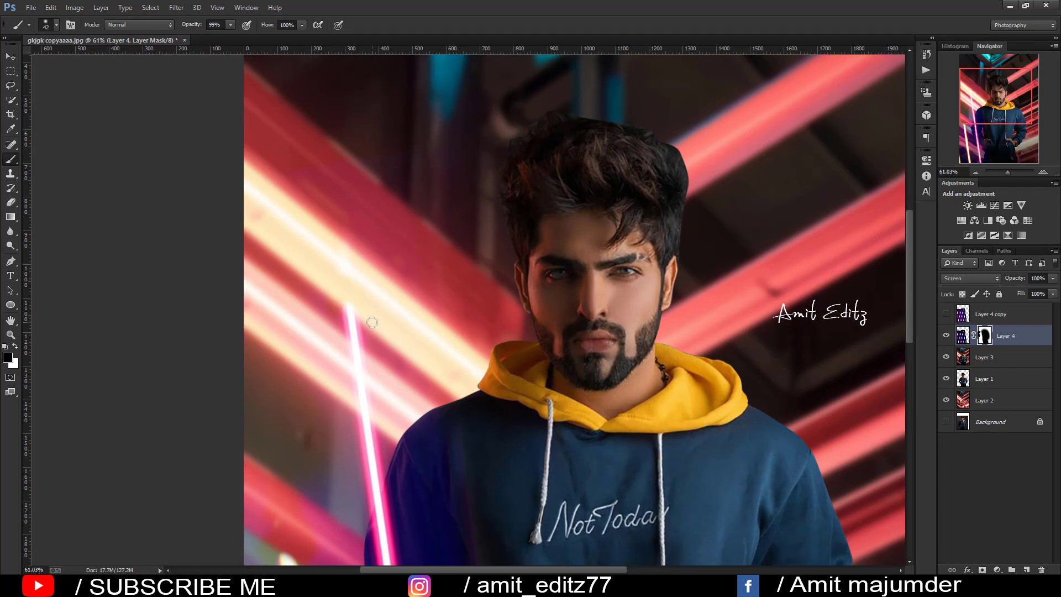
{"action": "scroll", "coordinate": [374, 315], "scroll_direction": "down", "scroll_amount": 4}
{"action": "scroll", "coordinate": [375, 320], "scroll_direction": "down", "scroll_amount": 3}
{"action": "scroll", "coordinate": [375, 320], "scroll_direction": "down", "scroll_amount": 2}
{"action": "scroll", "coordinate": [375, 319], "scroll_direction": "up", "scroll_amount": 1}
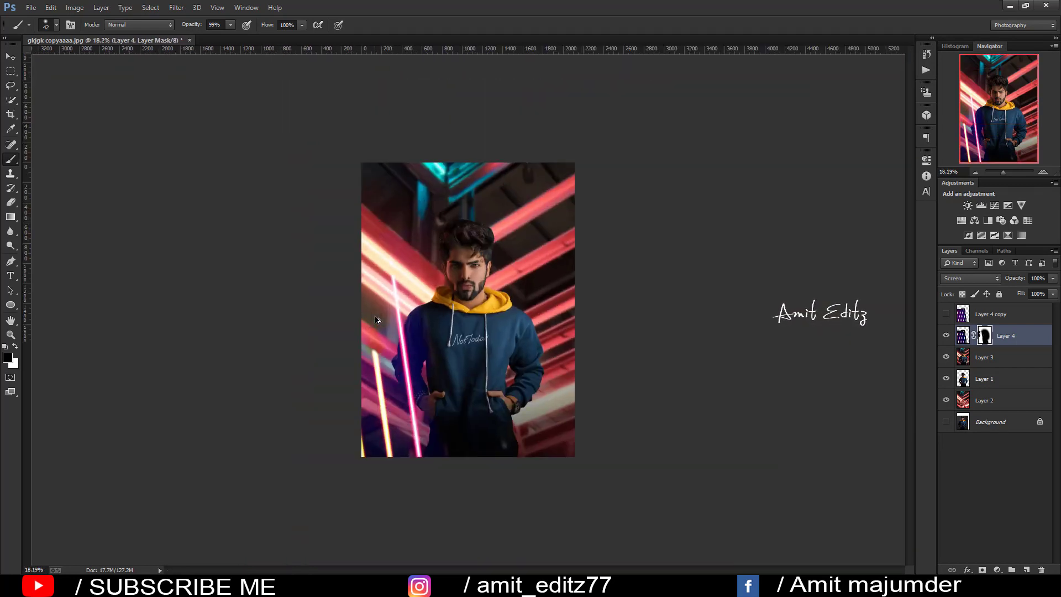
{"action": "scroll", "coordinate": [375, 320], "scroll_direction": "up", "scroll_amount": 1}
{"action": "scroll", "coordinate": [376, 319], "scroll_direction": "up", "scroll_amount": 1}
{"action": "scroll", "coordinate": [373, 315], "scroll_direction": "down", "scroll_amount": 1}
{"action": "scroll", "coordinate": [373, 315], "scroll_direction": "down", "scroll_amount": 1}
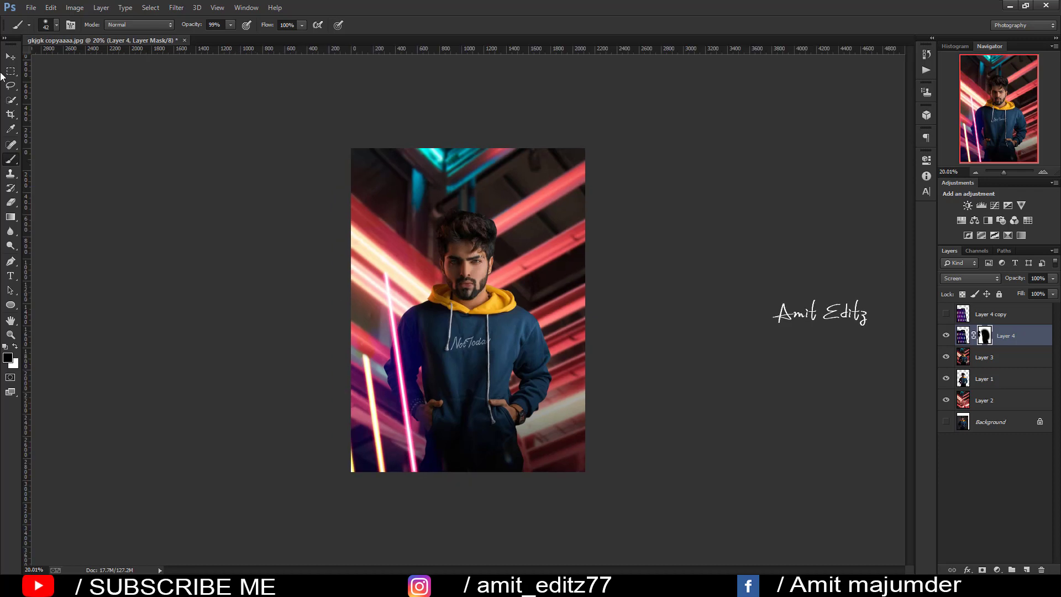
Apply Layer 4's mask, then show Layer 4 copy and shift it right.
{"action": "key", "text": "v"}
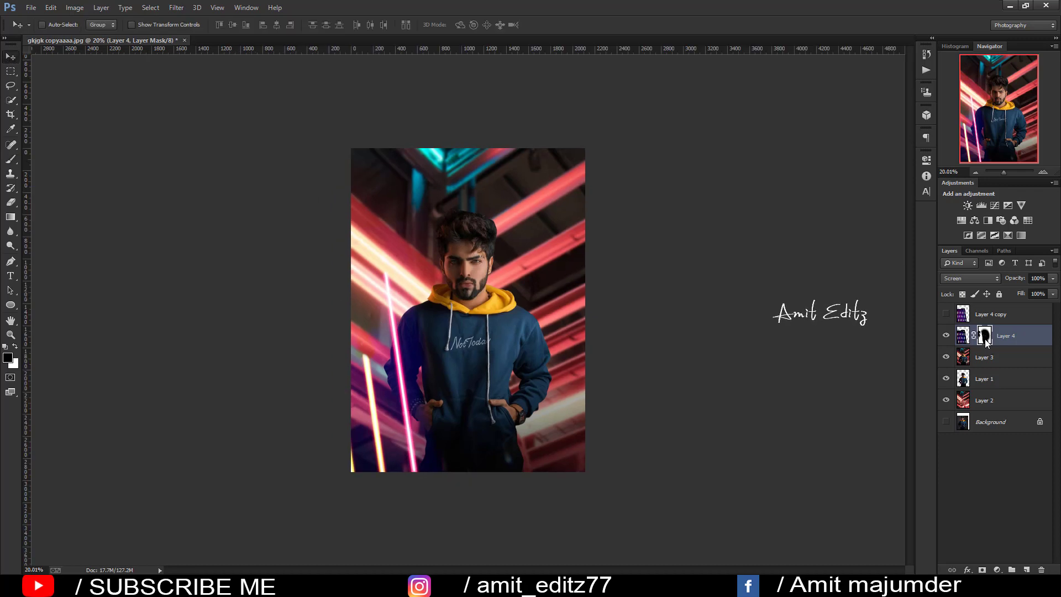
{"action": "right_click", "coordinate": [985, 338]}
{"action": "left_click", "coordinate": [979, 370]}
{"action": "left_click", "coordinate": [992, 315]}
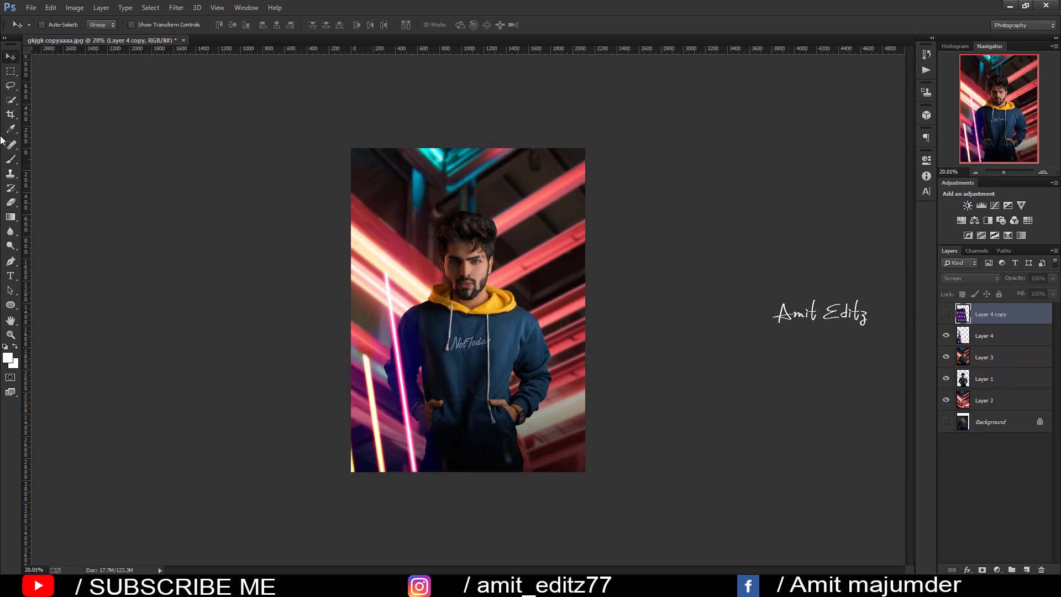
{"action": "left_click", "coordinate": [945, 314]}
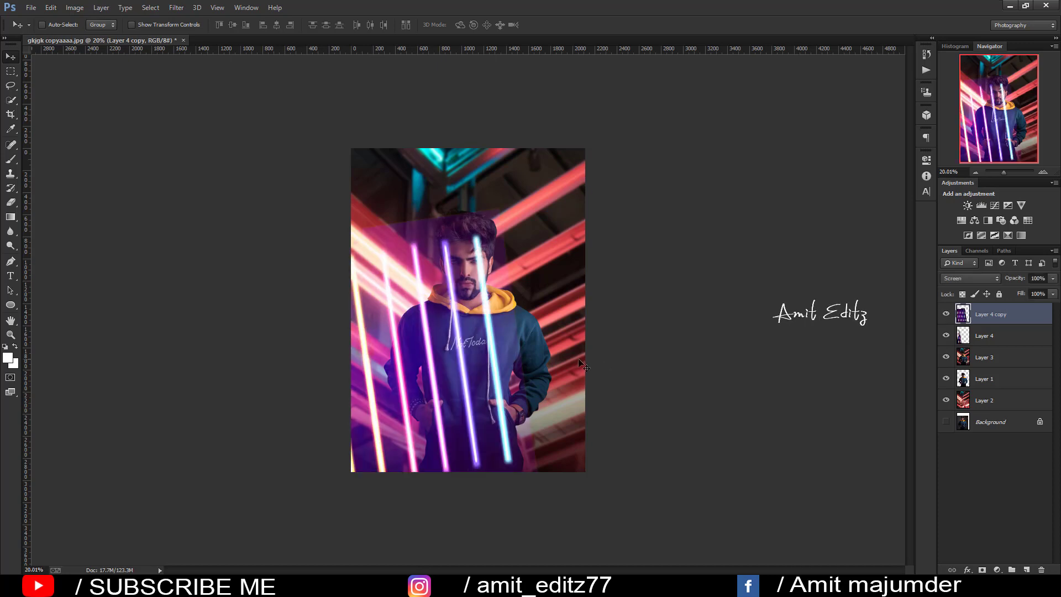
{"action": "mouse_move", "coordinate": [514, 369]}
{"action": "left_mouse_down"}
{"action": "mouse_move", "coordinate": [561, 370]}
{"action": "mouse_move", "coordinate": [547, 356]}
{"action": "left_mouse_up"}
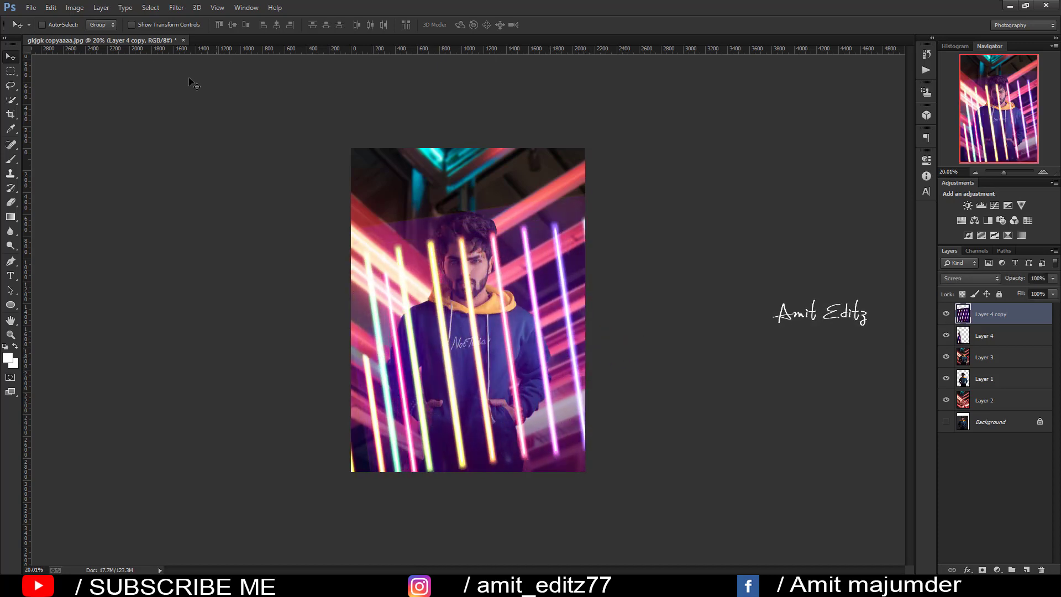
Darken Layer 4 copy with Levels, raising the black input to 20.
{"action": "left_click", "coordinate": [74, 8]}
{"action": "mouse_move", "coordinate": [91, 35]}
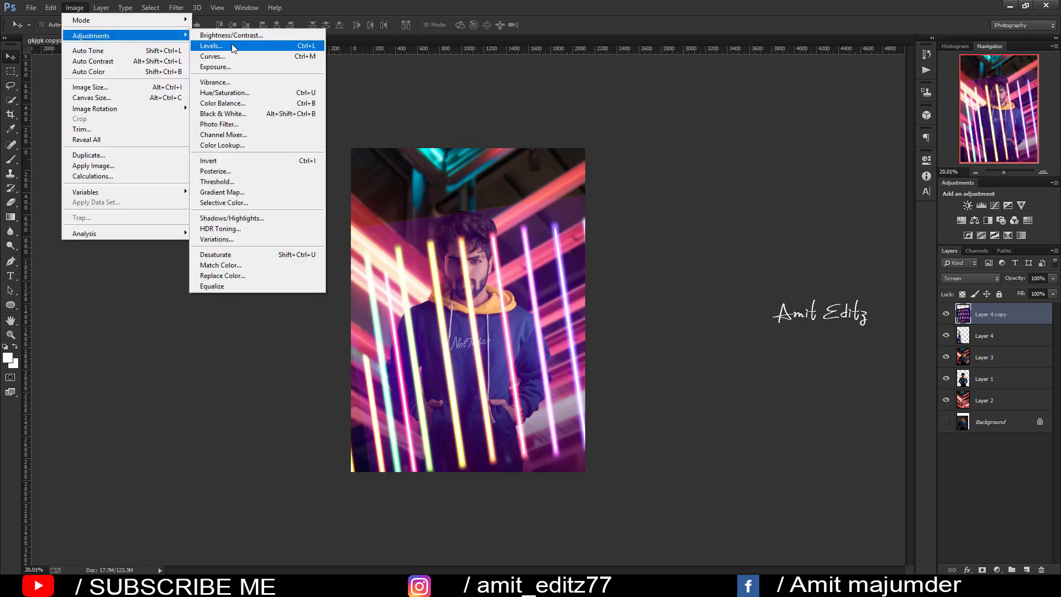
{"action": "left_click", "coordinate": [221, 49]}
{"action": "left_click_drag", "start_coordinate": [635, 317], "coordinate": [657, 321]}
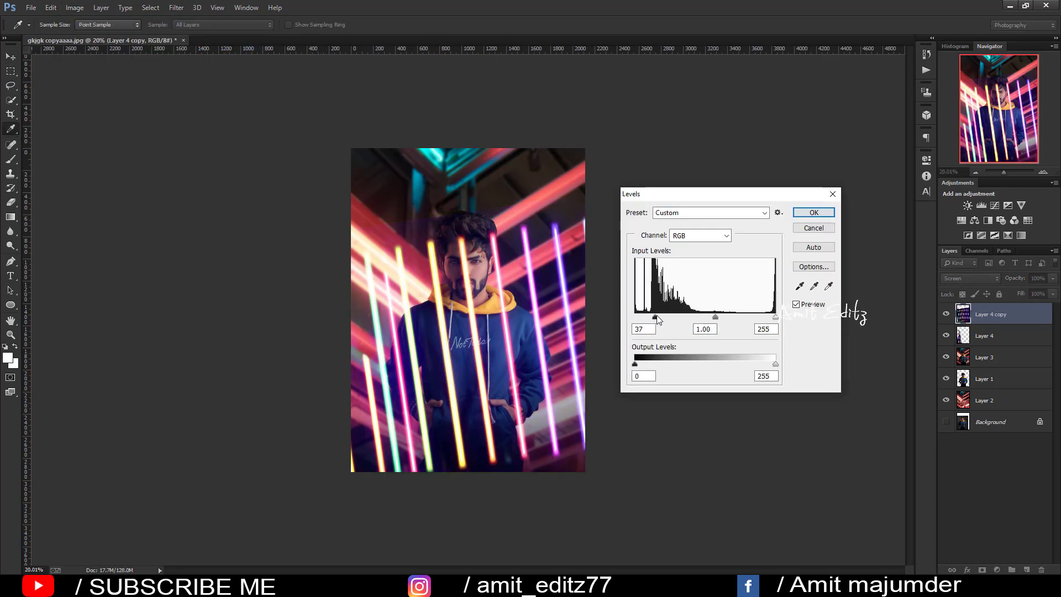
{"action": "left_click", "coordinate": [814, 213]}
{"action": "key", "text": "v"}
{"action": "key", "text": "ctrl+t"}
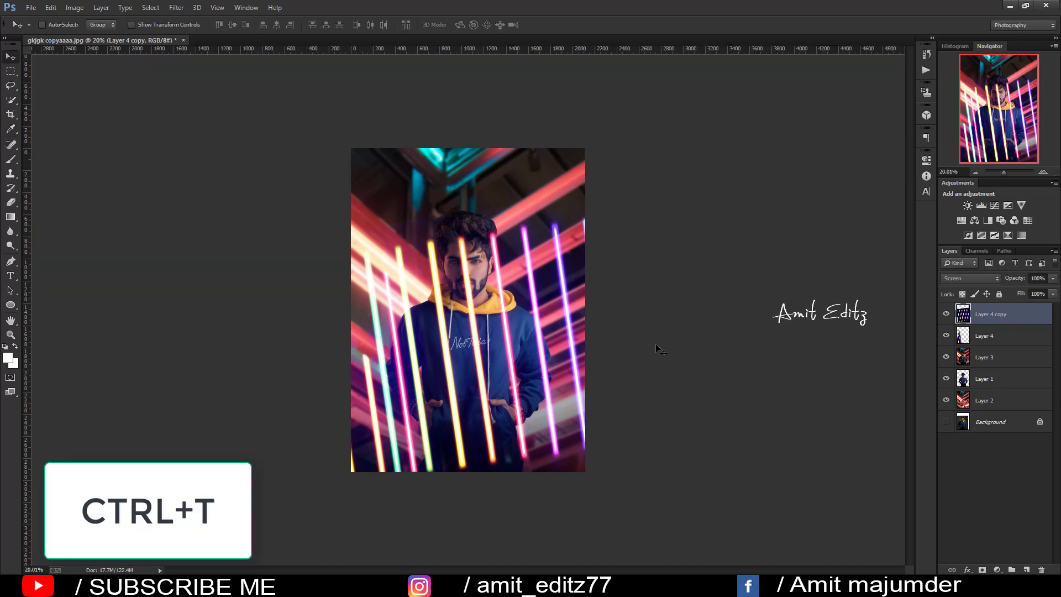
Rotate Layer 4 copy's neon tubes to about 60° and commit the transform.
{"action": "mouse_move", "coordinate": [681, 365]}
{"action": "left_mouse_down"}
{"action": "mouse_move", "coordinate": [571, 392]}
{"action": "mouse_move", "coordinate": [616, 428]}
{"action": "mouse_move", "coordinate": [609, 397]}
{"action": "left_mouse_up"}
{"action": "mouse_move", "coordinate": [782, 497]}
{"action": "left_mouse_down"}
{"action": "mouse_move", "coordinate": [587, 441]}
{"action": "mouse_move", "coordinate": [565, 447]}
{"action": "left_mouse_up"}
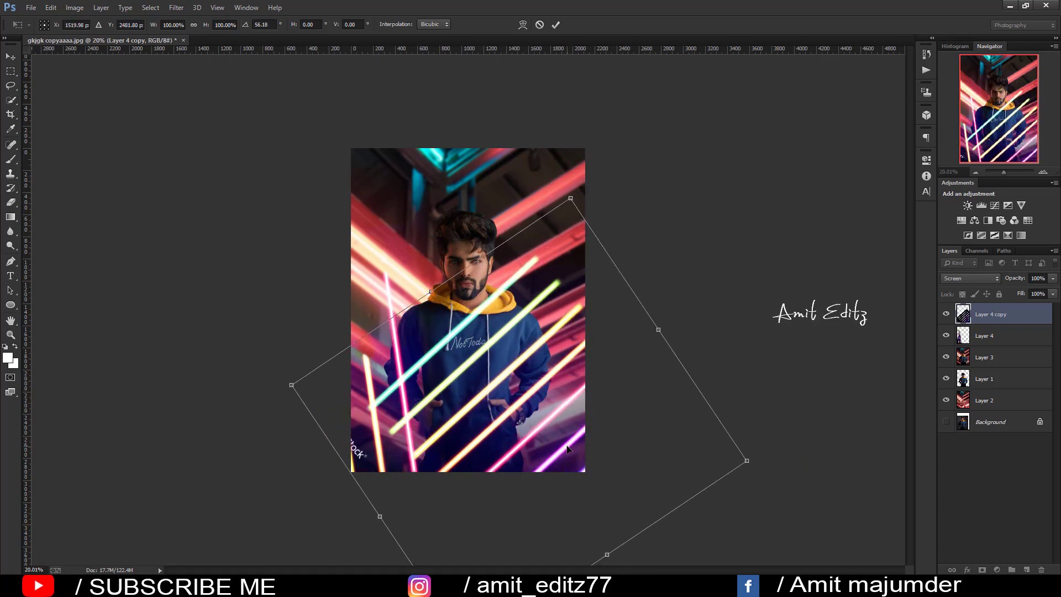
{"action": "left_click_drag", "start_coordinate": [819, 433], "coordinate": [628, 445]}
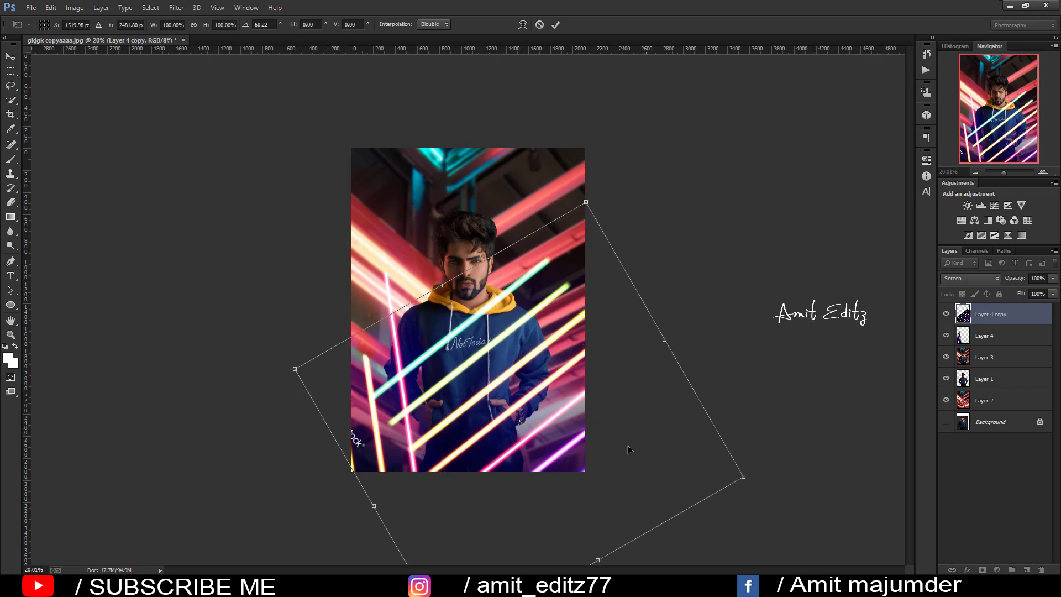
{"action": "key", "text": "Return"}
{"action": "scroll", "coordinate": [613, 395], "scroll_direction": "up", "scroll_amount": 2}
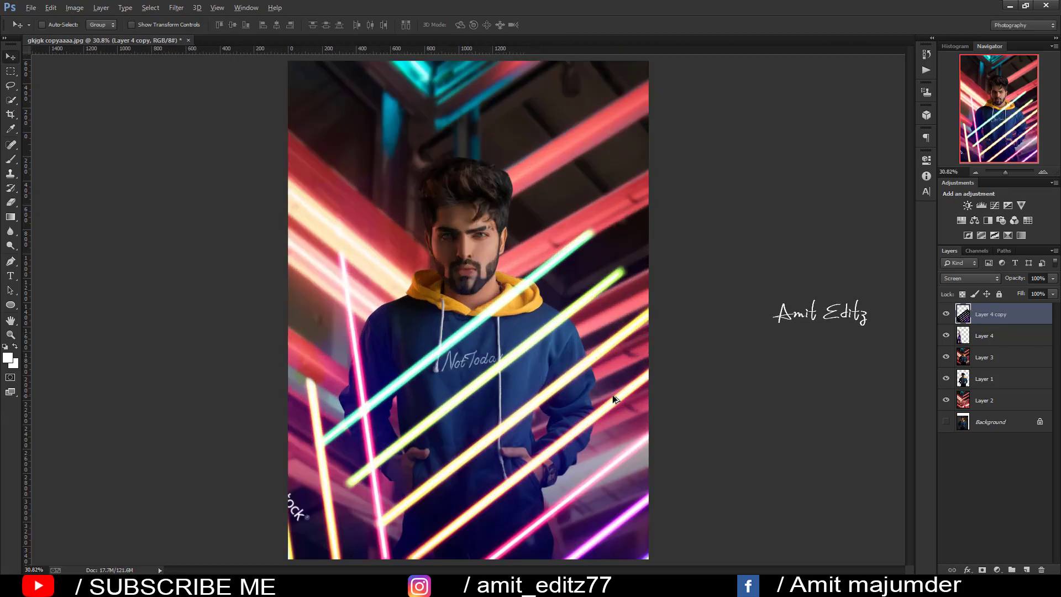
Mask Layer 4 copy with a 197 px brush, hiding the cyan and green tubes.
{"action": "left_click", "coordinate": [982, 569]}
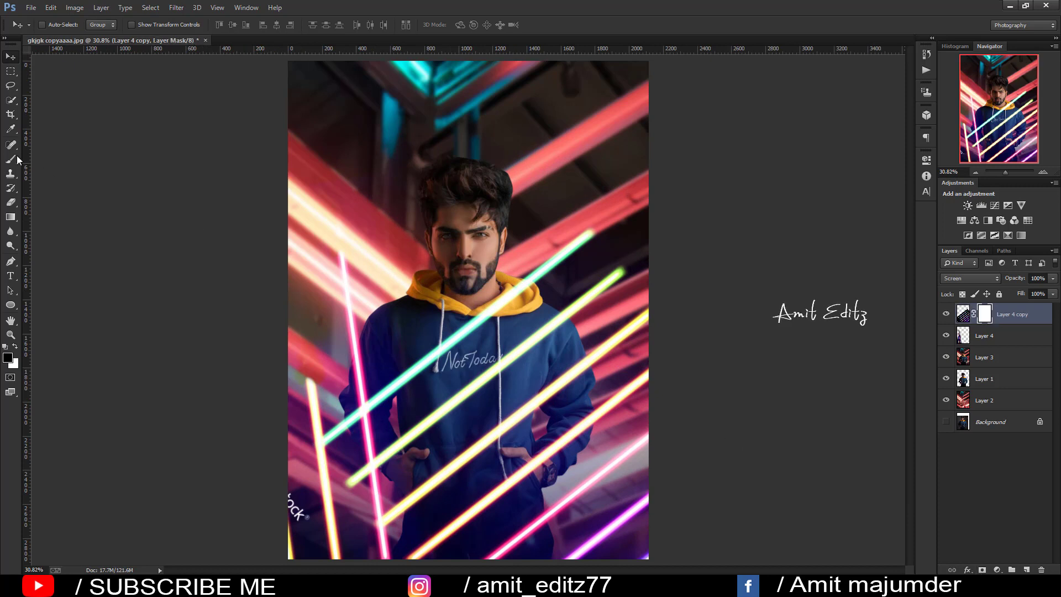
{"action": "left_click", "coordinate": [9, 159]}
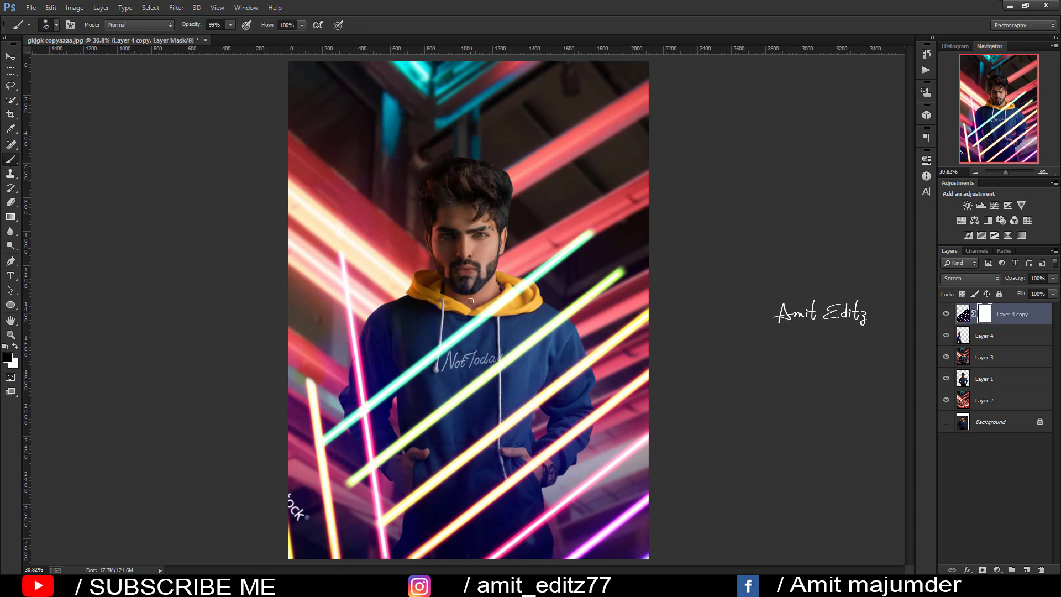
{"action": "left_click_drag", "start_coordinate": [453, 320], "coordinate": [570, 227]}
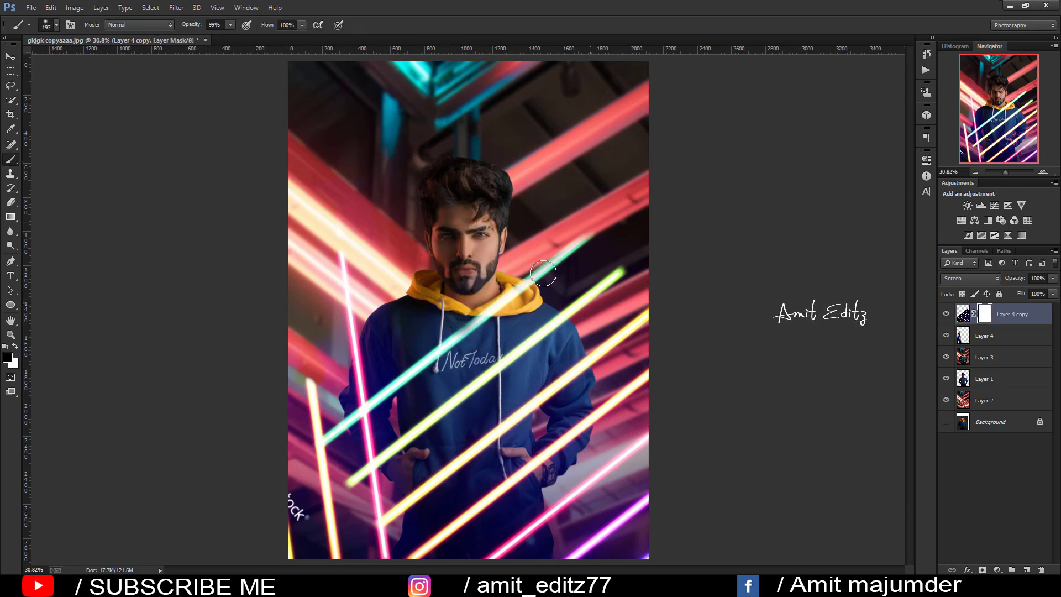
{"action": "left_click_drag", "start_coordinate": [543, 273], "coordinate": [485, 320]}
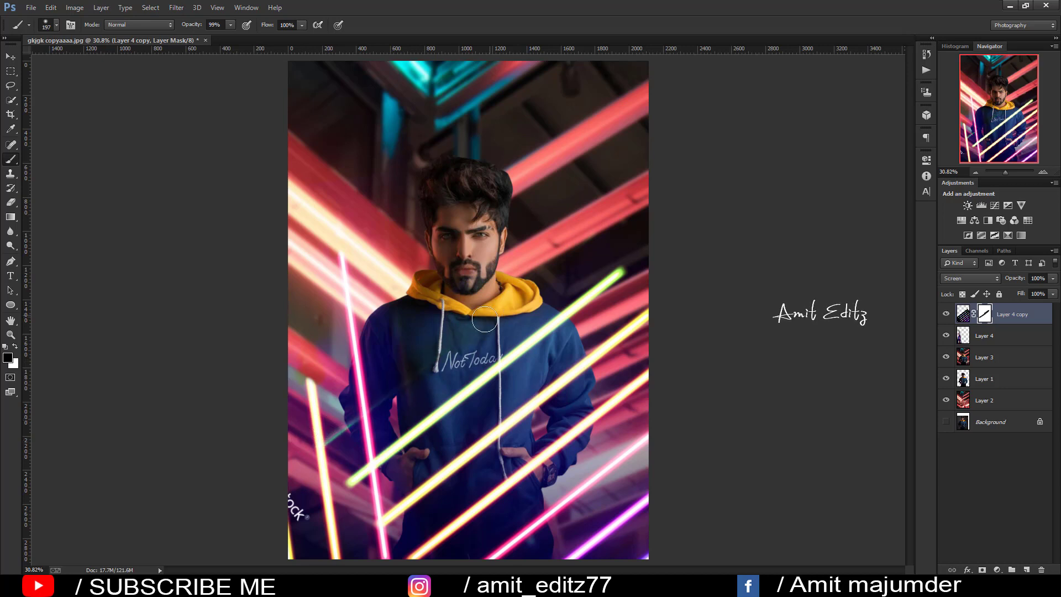
{"action": "left_click_drag", "start_coordinate": [631, 257], "coordinate": [302, 500]}
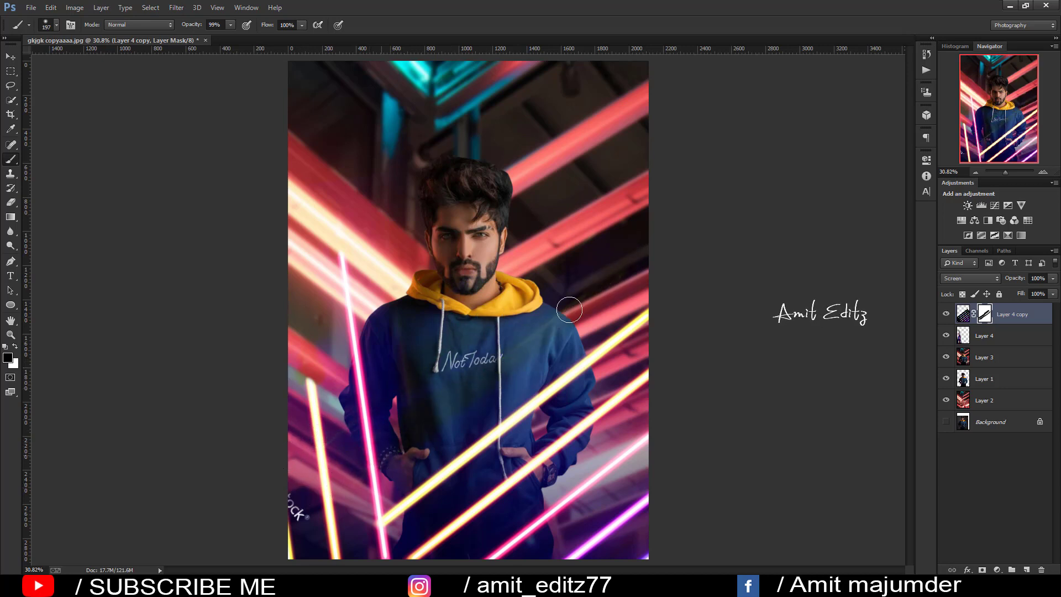
Paint out the yellow tube by the arm and the pink tube near the pocket.
{"action": "scroll", "coordinate": [540, 273], "scroll_direction": "down", "scroll_amount": 2}
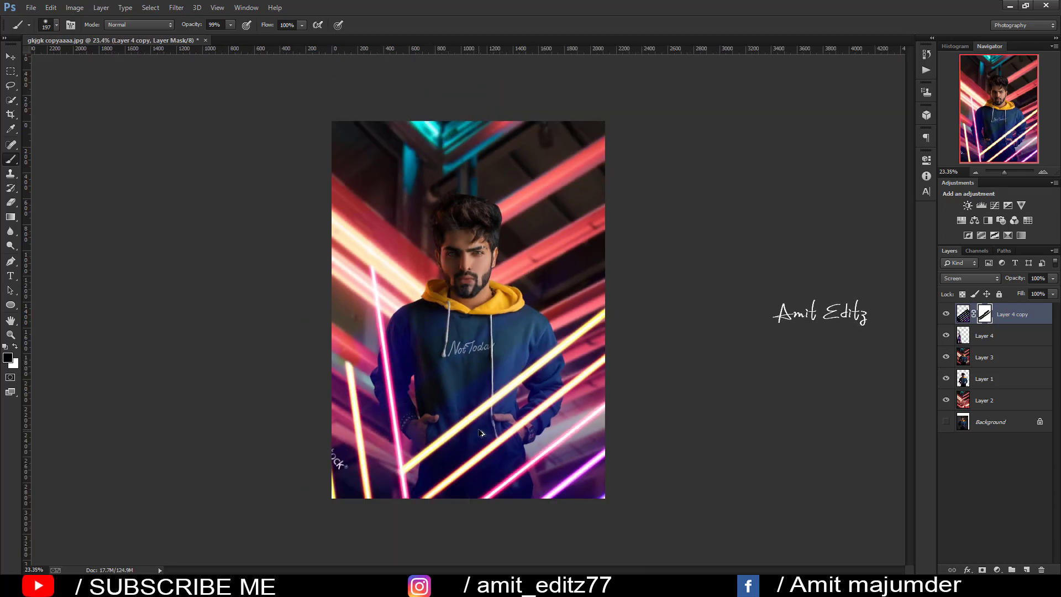
{"action": "scroll", "coordinate": [470, 442], "scroll_direction": "up", "scroll_amount": 2}
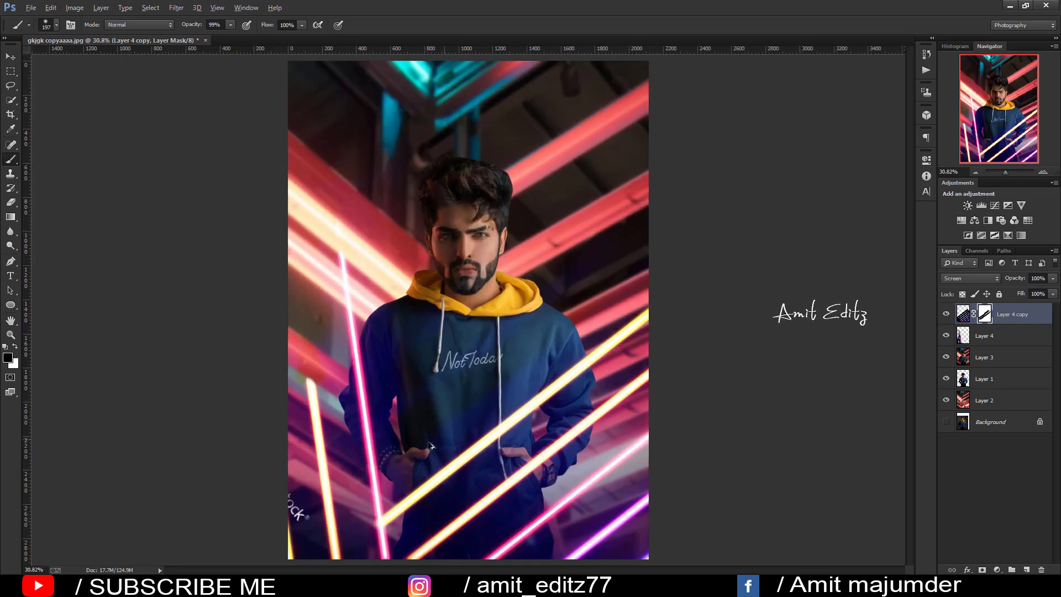
{"action": "scroll", "coordinate": [362, 528], "scroll_direction": "up", "scroll_amount": 1}
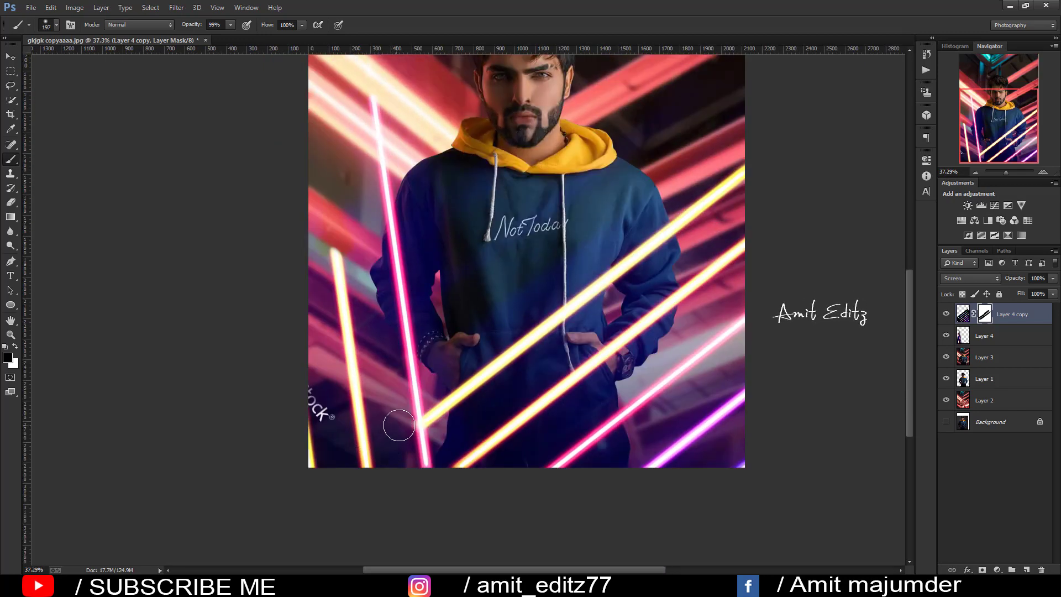
{"action": "left_click_drag", "start_coordinate": [587, 392], "coordinate": [418, 391]}
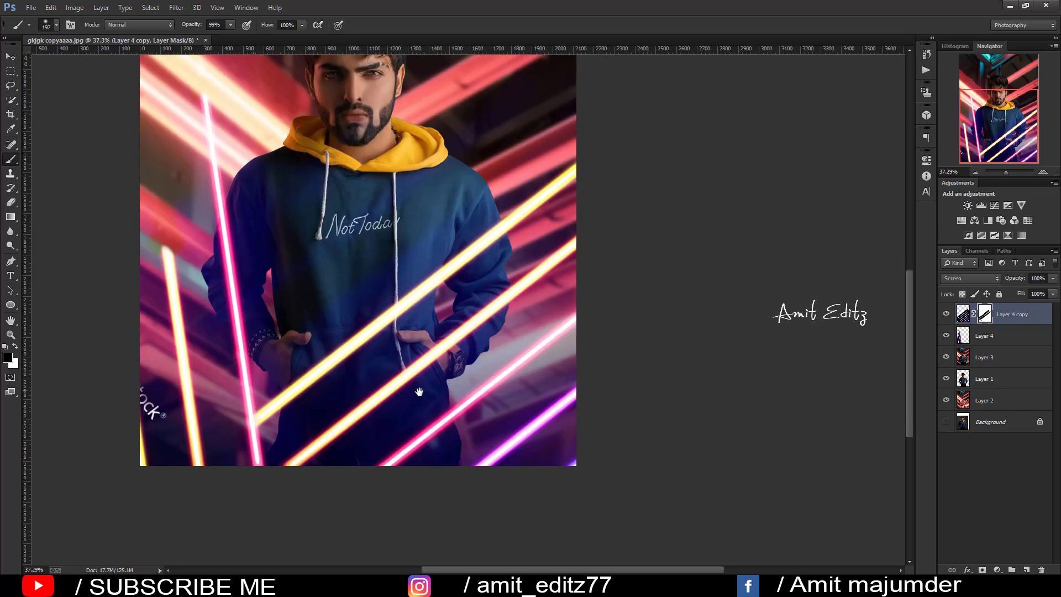
{"action": "left_click_drag", "start_coordinate": [574, 245], "coordinate": [521, 284]}
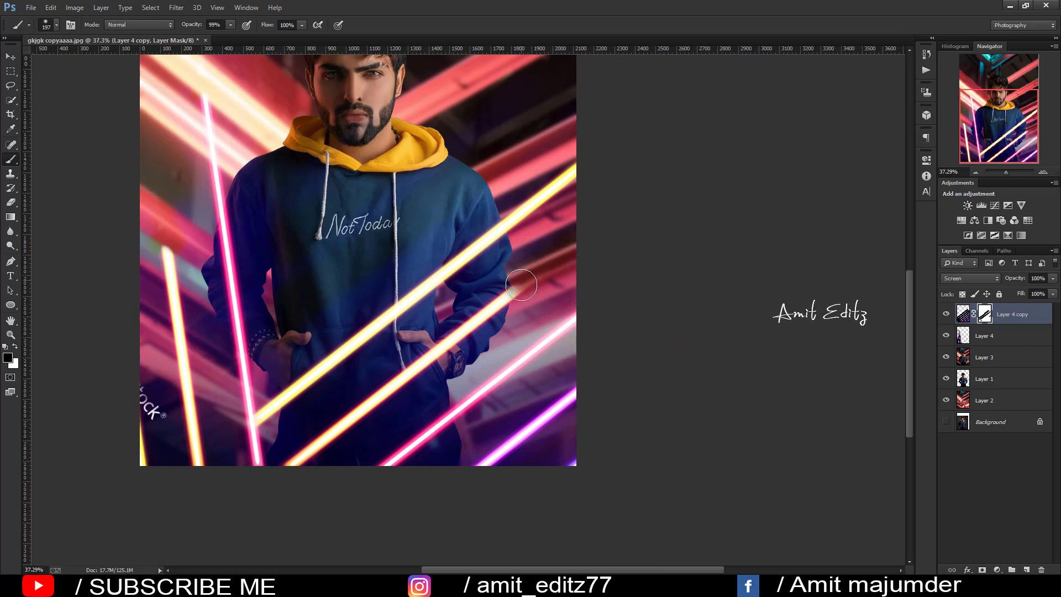
{"action": "left_click_drag", "start_coordinate": [574, 324], "coordinate": [446, 425]}
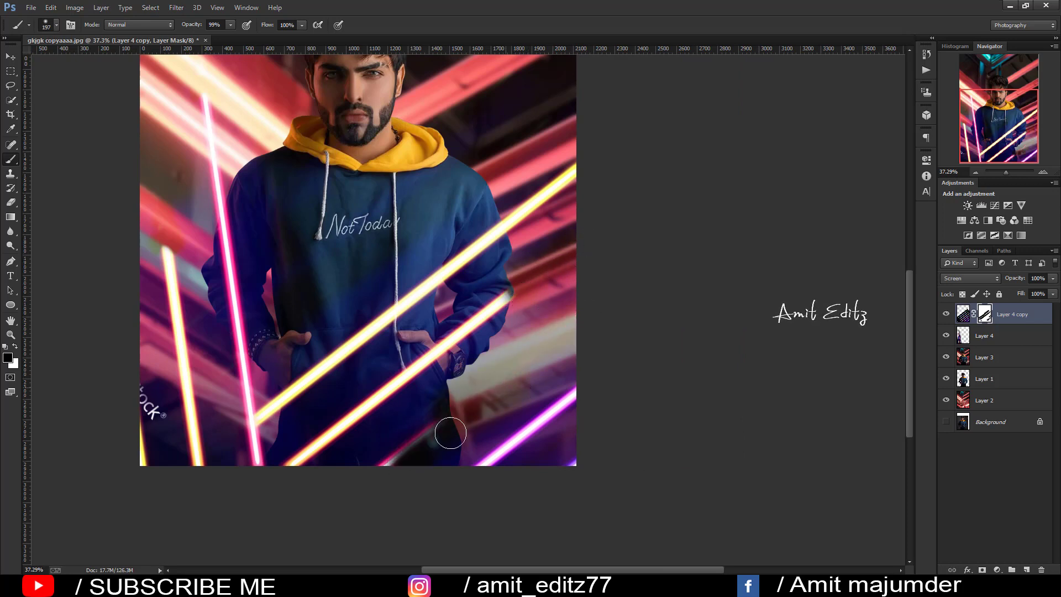
{"action": "scroll", "coordinate": [476, 364], "scroll_direction": "up", "scroll_amount": 3, "text": "alt"}
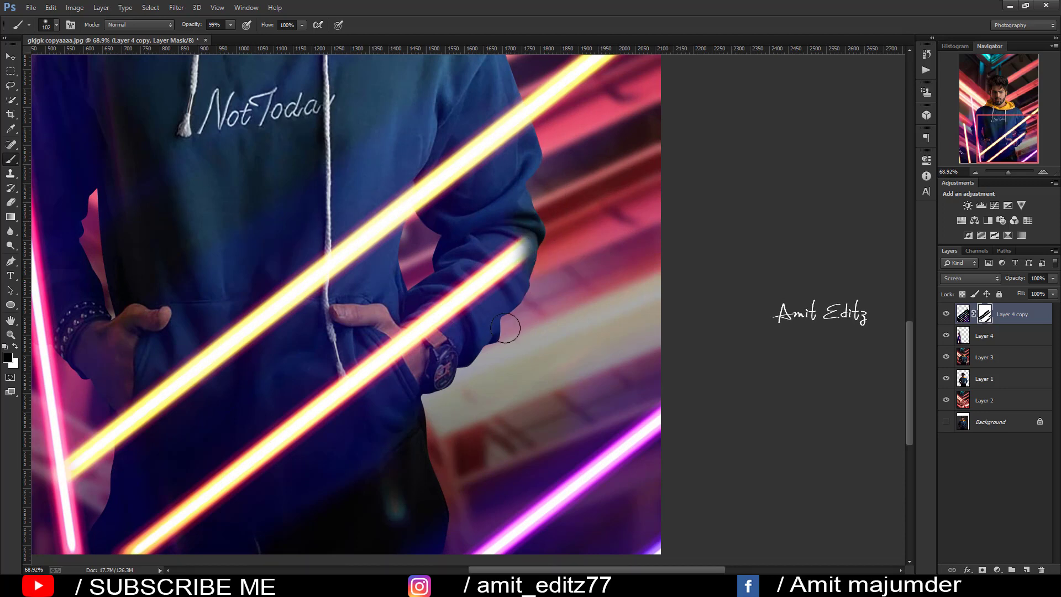
{"action": "scroll", "coordinate": [325, 438], "scroll_direction": "down", "scroll_amount": 2, "text": "alt"}
{"action": "scroll", "coordinate": [325, 439], "scroll_direction": "down", "scroll_amount": 1, "text": "alt"}
{"action": "scroll", "coordinate": [326, 437], "scroll_direction": "down", "scroll_amount": 2, "text": "alt"}
{"action": "scroll", "coordinate": [327, 436], "scroll_direction": "up", "scroll_amount": 1, "text": "alt"}
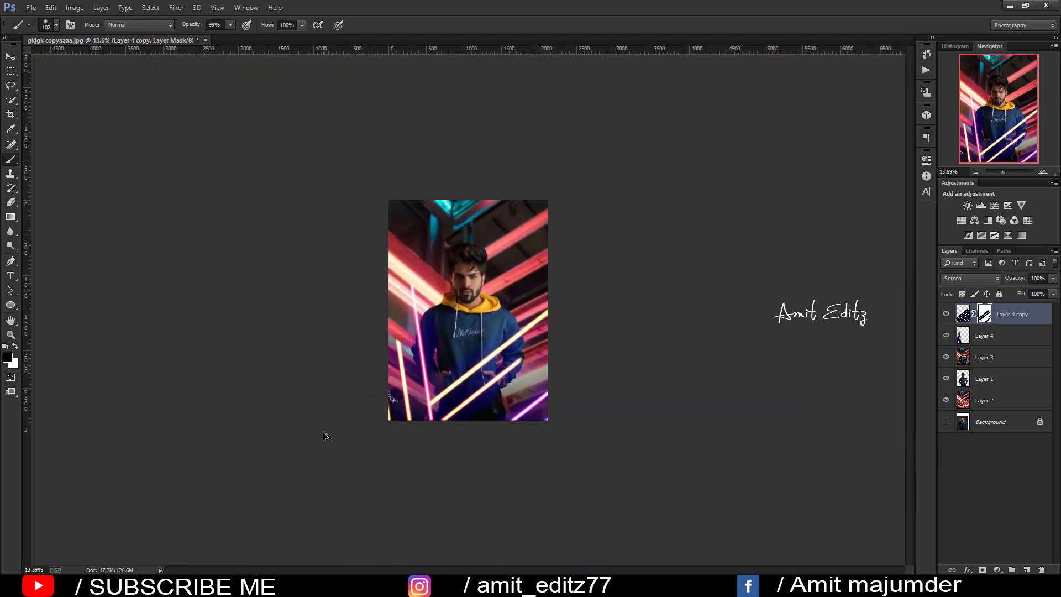
{"action": "scroll", "coordinate": [329, 434], "scroll_direction": "up", "scroll_amount": 1, "text": "alt"}
Apply the neon layer's mask permanently to the layer.
{"action": "left_click", "coordinate": [10, 57]}
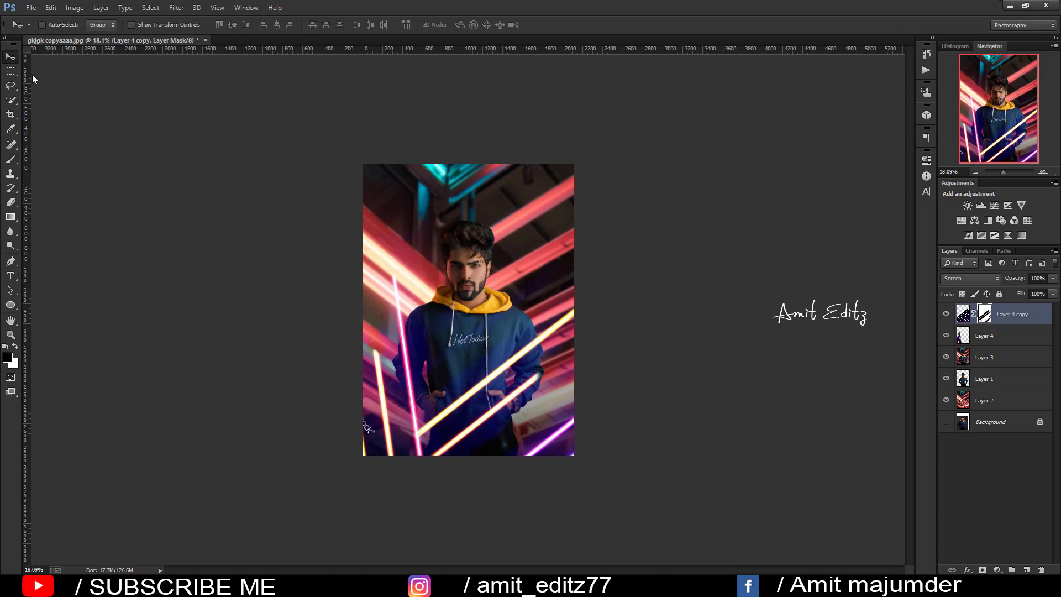
{"action": "scroll", "coordinate": [308, 257], "scroll_direction": "up", "scroll_amount": 1, "text": "alt"}
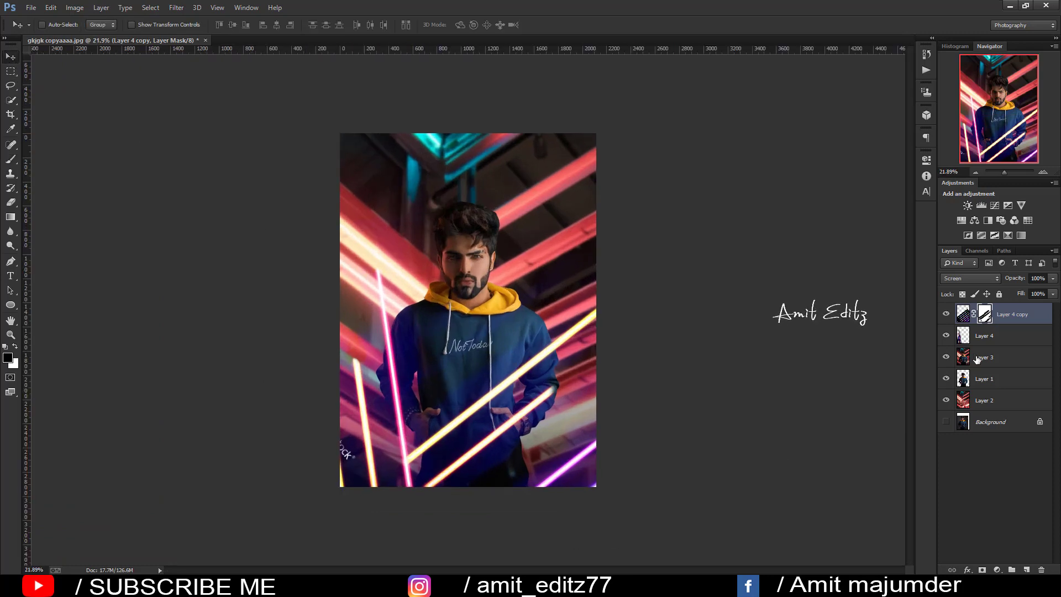
{"action": "right_click", "coordinate": [987, 319]}
{"action": "left_click", "coordinate": [973, 356]}
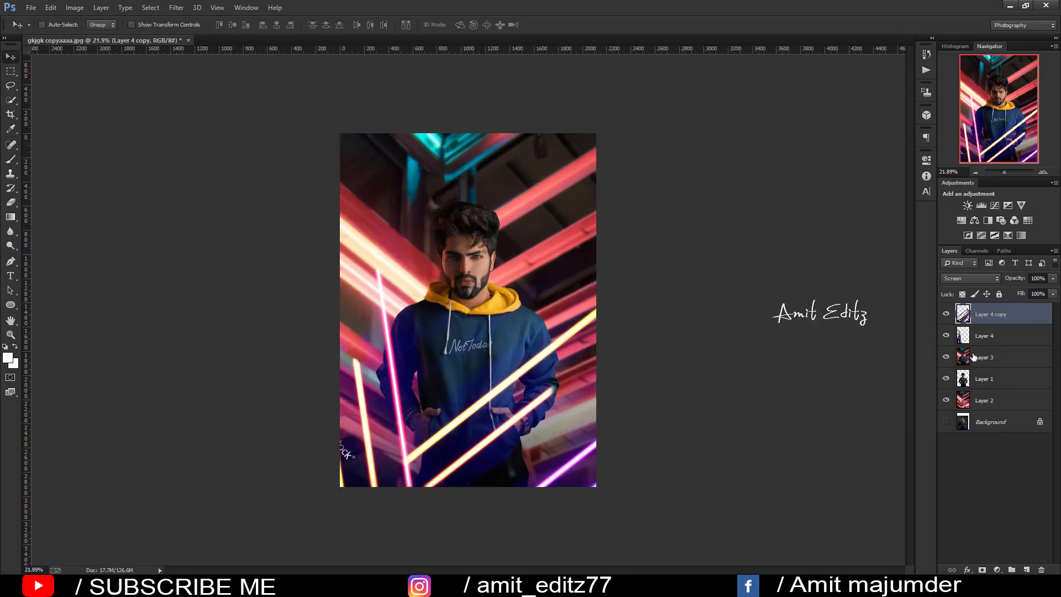
Stamp visible layers twice into Layer 5 and Layer 6, commit the crop, and launch Camera Raw Filter.
{"action": "key", "text": "ctrl+alt+shift+e"}
{"action": "key", "text": "ctrl+alt+shift+e"}
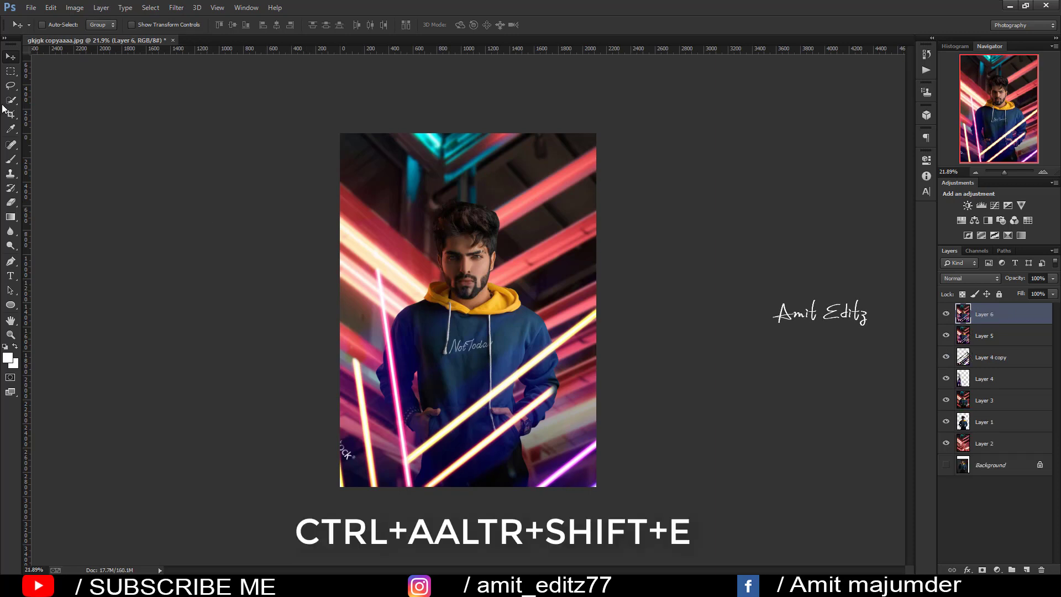
{"action": "key", "text": "c"}
{"action": "key", "text": "Return"}
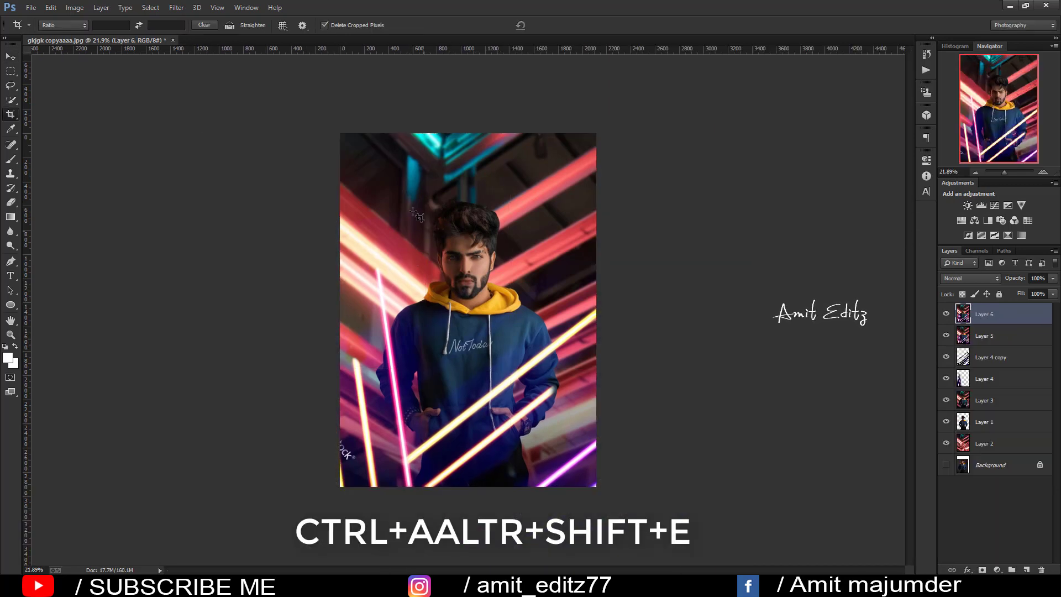
{"action": "left_click", "coordinate": [181, 10]}
{"action": "left_click", "coordinate": [204, 72]}
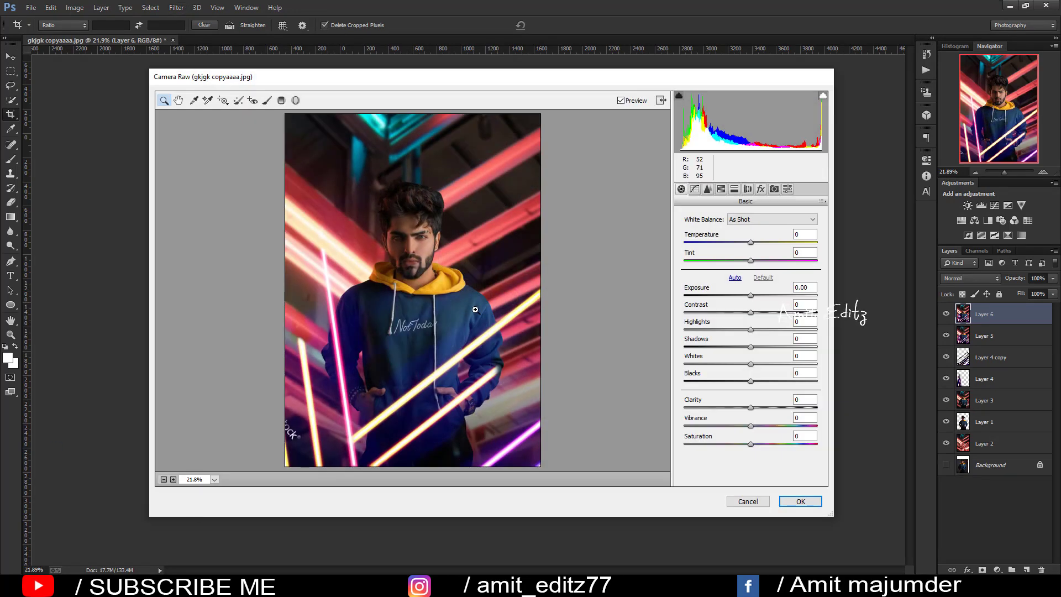
In Camera Raw Basic, set contrast +5, tint +6, temperature +14 and shadows -52.
{"action": "left_click_drag", "start_coordinate": [751, 314], "coordinate": [754, 316]}
{"action": "left_click_drag", "start_coordinate": [758, 261], "coordinate": [761, 260]}
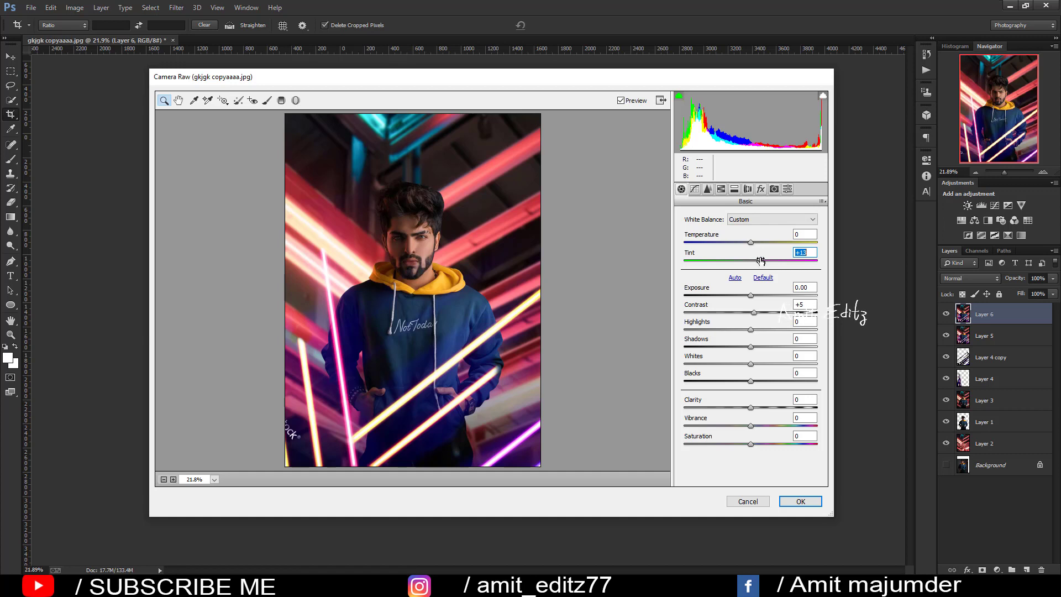
{"action": "left_click_drag", "start_coordinate": [760, 261], "coordinate": [761, 243]}
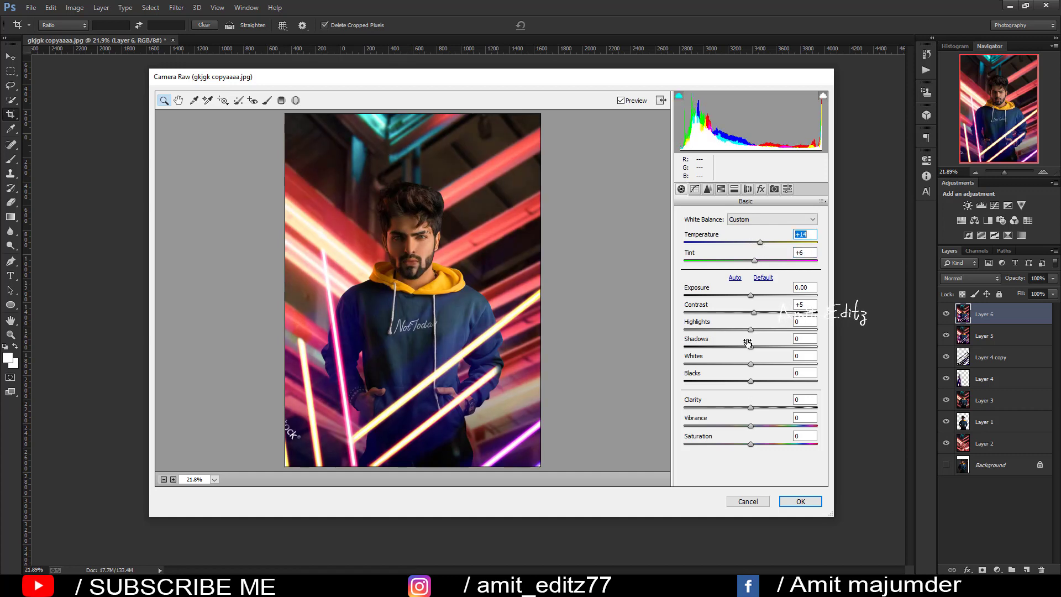
{"action": "mouse_move", "coordinate": [751, 347]}
{"action": "left_mouse_down"}
{"action": "mouse_move", "coordinate": [717, 347]}
{"action": "mouse_move", "coordinate": [787, 381]}
{"action": "mouse_move", "coordinate": [757, 381]}
{"action": "mouse_move", "coordinate": [760, 407]}
{"action": "left_mouse_up"}
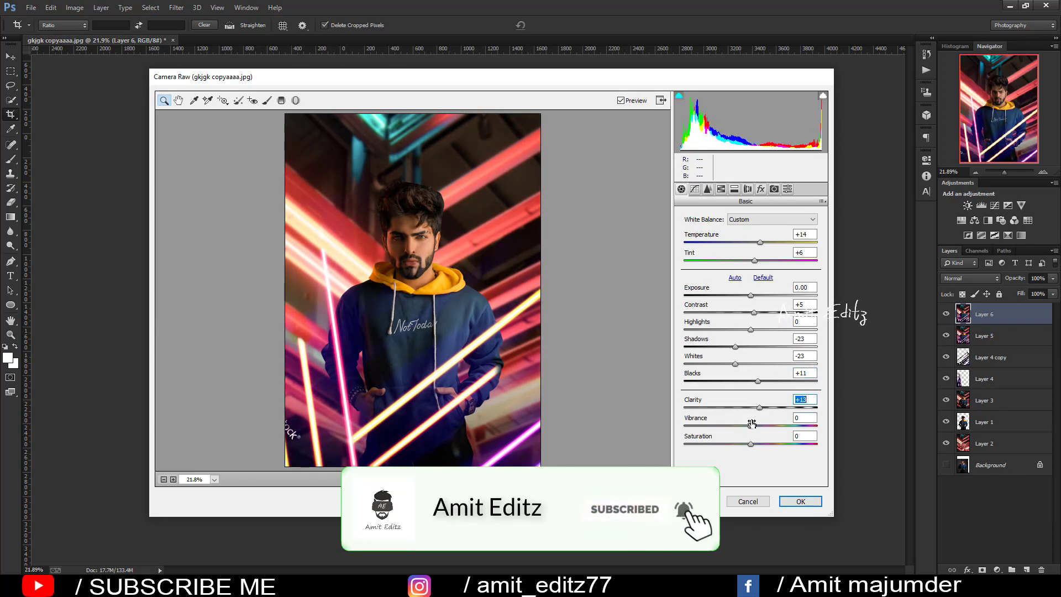
Shift the Camera Calibration primaries: Blue Primary hue -18 to turn the hoodie teal, red toward orange.
{"action": "left_click", "coordinate": [774, 189]}
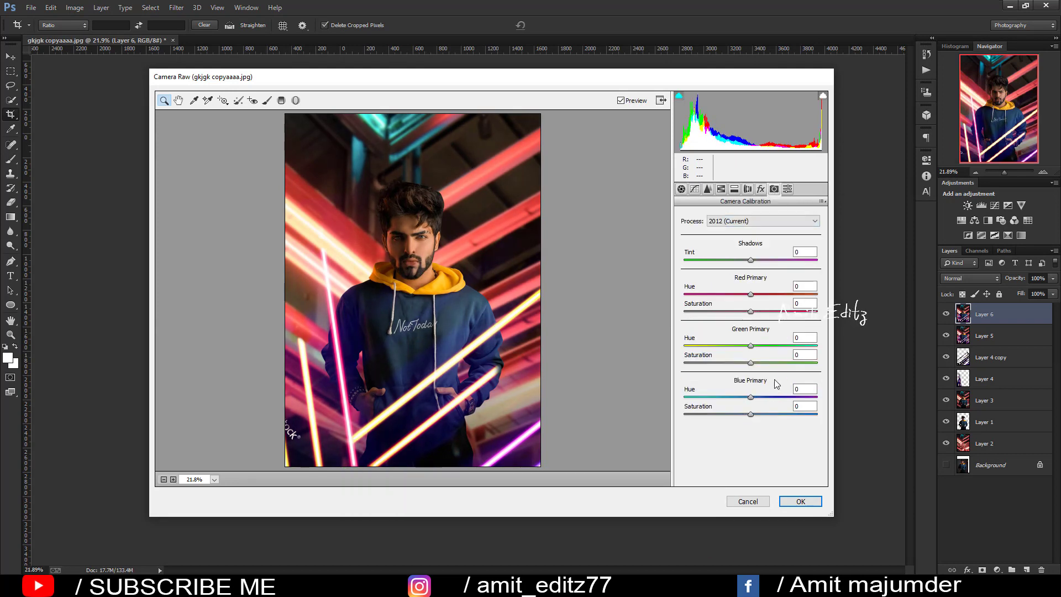
{"action": "mouse_move", "coordinate": [751, 397]}
{"action": "left_mouse_down"}
{"action": "mouse_move", "coordinate": [721, 396]}
{"action": "mouse_move", "coordinate": [761, 410]}
{"action": "mouse_move", "coordinate": [754, 395]}
{"action": "mouse_move", "coordinate": [738, 398]}
{"action": "mouse_move", "coordinate": [774, 362]}
{"action": "mouse_move", "coordinate": [754, 360]}
{"action": "mouse_move", "coordinate": [767, 346]}
{"action": "mouse_move", "coordinate": [717, 344]}
{"action": "mouse_move", "coordinate": [781, 344]}
{"action": "mouse_move", "coordinate": [762, 345]}
{"action": "left_mouse_up"}
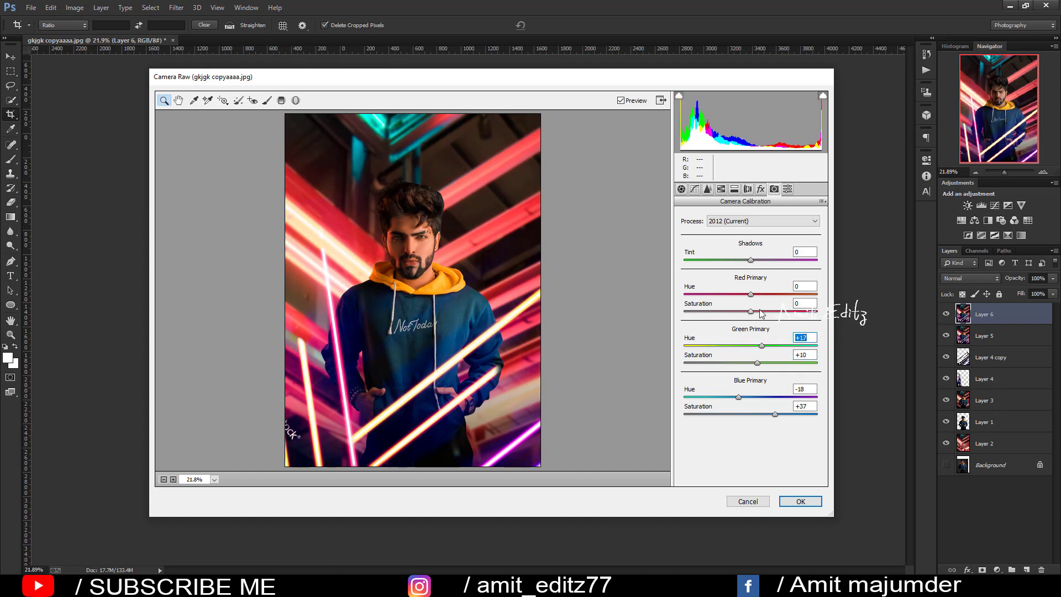
{"action": "mouse_move", "coordinate": [752, 294]}
{"action": "left_mouse_down"}
{"action": "mouse_move", "coordinate": [768, 294]}
{"action": "mouse_move", "coordinate": [752, 303]}
{"action": "left_mouse_up"}
In HSL, set Blues hue -48 toward teal and Oranges luminance +16.
{"action": "left_click", "coordinate": [721, 189]}
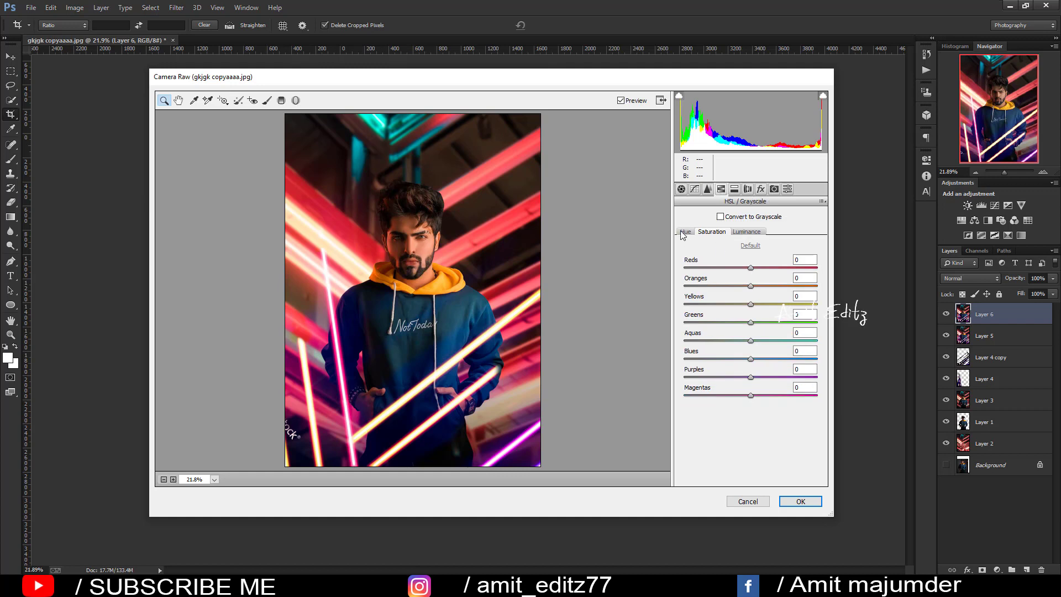
{"action": "left_click_drag", "start_coordinate": [750, 359], "coordinate": [720, 358]}
{"action": "left_click", "coordinate": [749, 231]}
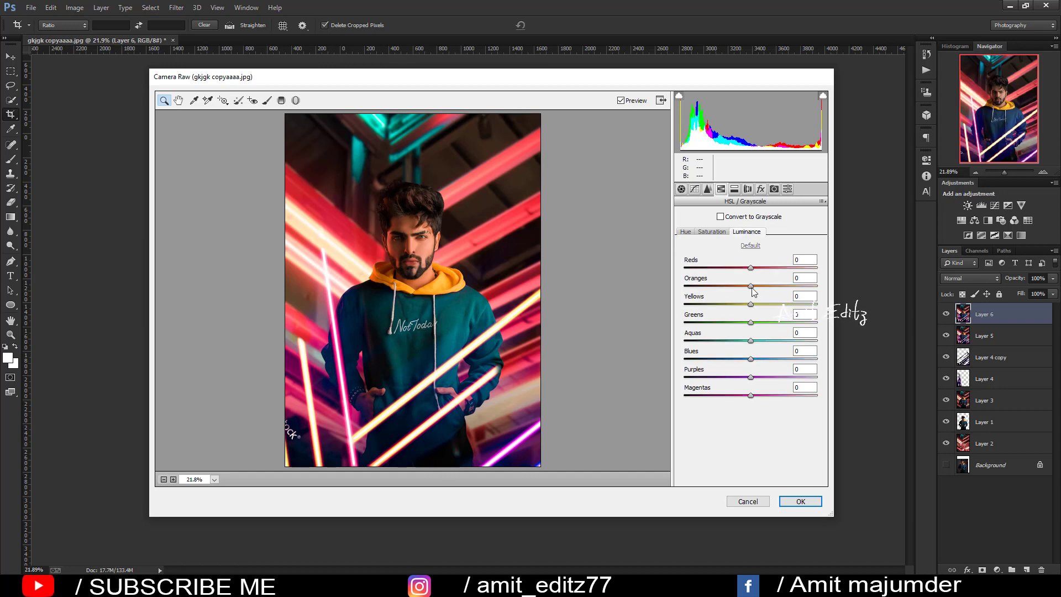
{"action": "left_click_drag", "start_coordinate": [759, 286], "coordinate": [765, 287]}
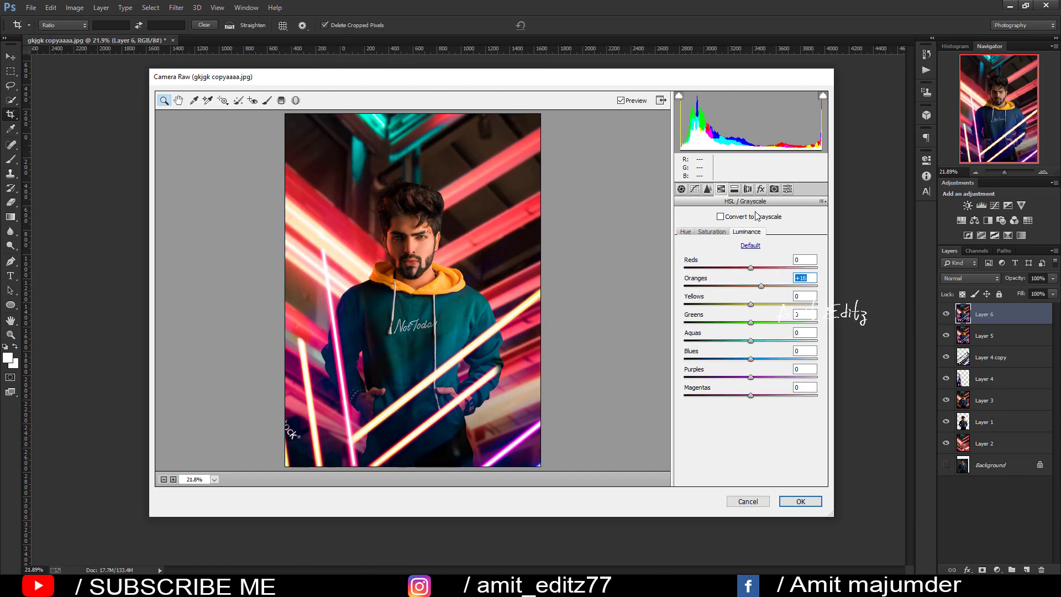
Add a -28 post-crop vignette in Effects to darken the image edges.
{"action": "left_click", "coordinate": [766, 189]}
{"action": "left_click_drag", "start_coordinate": [737, 331], "coordinate": [733, 348]}
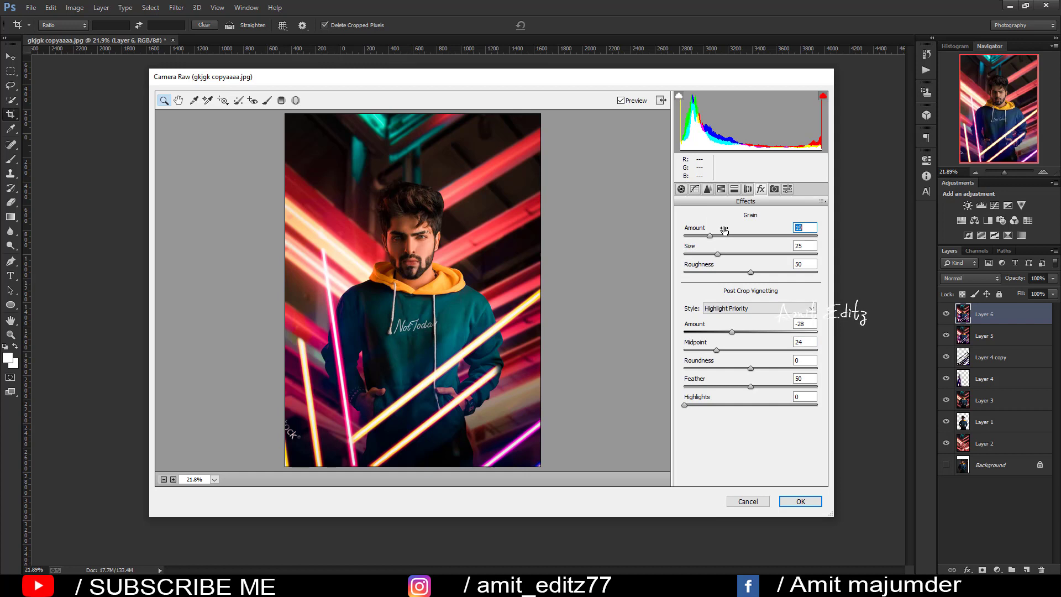
{"action": "left_click", "coordinate": [681, 189]}
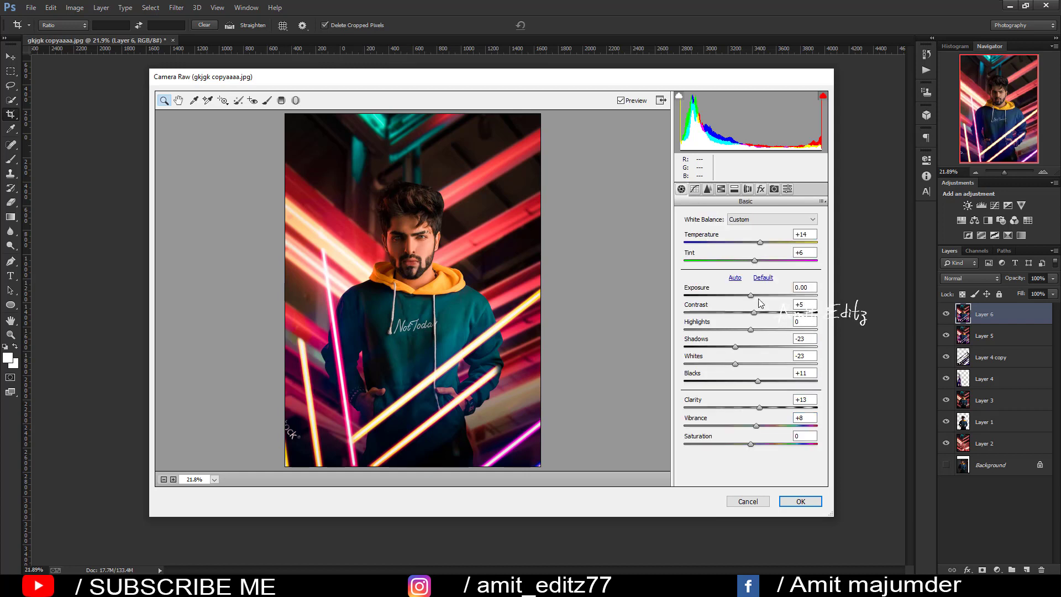
Raise Highlights and Shadows, split-tone highlights at hue 47/saturation 18, and retune Blue Primary hue to -33.
{"action": "left_click_drag", "start_coordinate": [750, 330], "coordinate": [788, 332]}
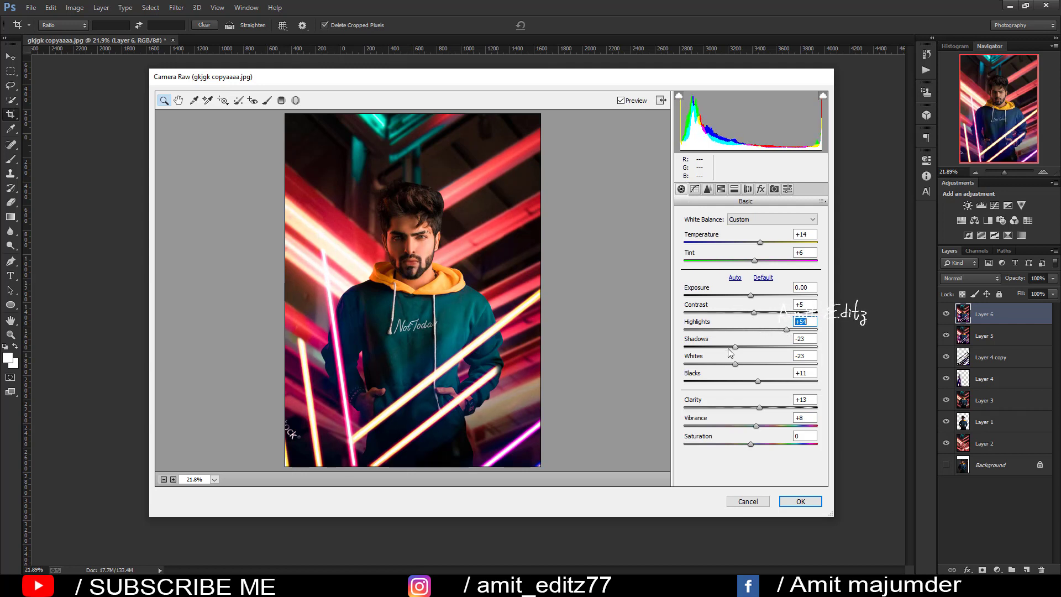
{"action": "mouse_move", "coordinate": [729, 350]}
{"action": "left_mouse_down"}
{"action": "mouse_move", "coordinate": [759, 349]}
{"action": "mouse_move", "coordinate": [747, 347]}
{"action": "left_mouse_up"}
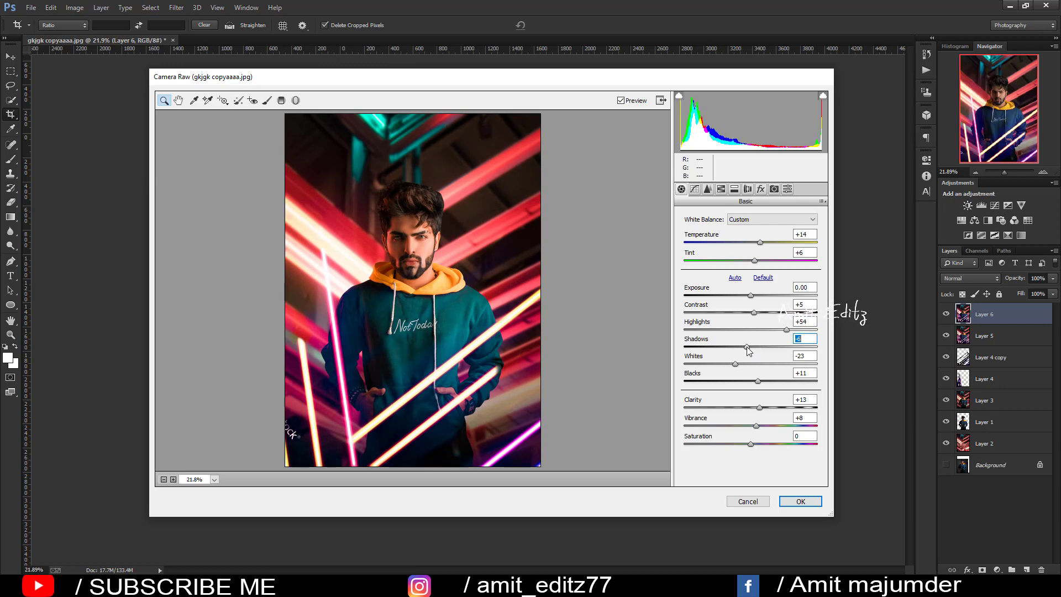
{"action": "left_click", "coordinate": [734, 189]}
{"action": "left_click_drag", "start_coordinate": [696, 232], "coordinate": [702, 232]}
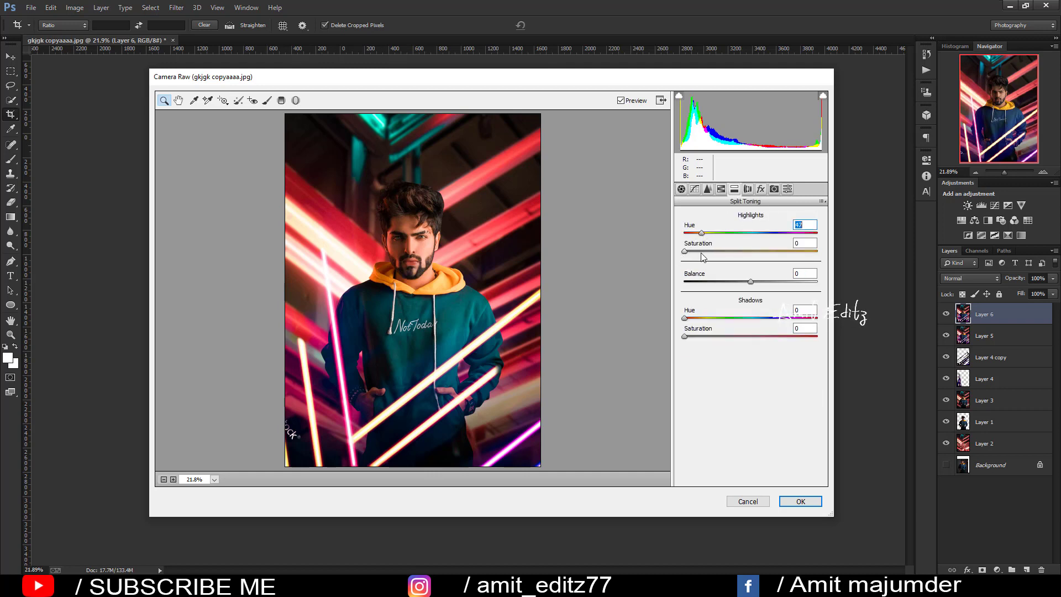
{"action": "mouse_move", "coordinate": [684, 252]}
{"action": "left_mouse_down"}
{"action": "mouse_move", "coordinate": [809, 242]}
{"action": "mouse_move", "coordinate": [793, 253]}
{"action": "left_mouse_up"}
{"action": "left_click", "coordinate": [774, 189]}
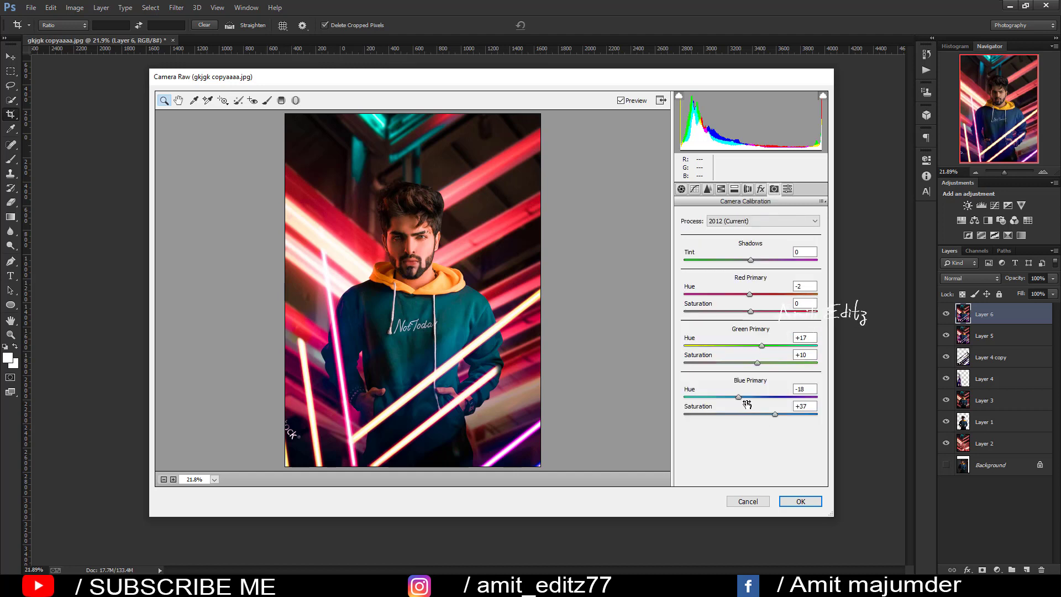
{"action": "left_click_drag", "start_coordinate": [751, 397], "coordinate": [733, 394]}
Apply the Camera Raw grade and duplicate Layer 6 as Layer 6 copy.
{"action": "left_click", "coordinate": [800, 501]}
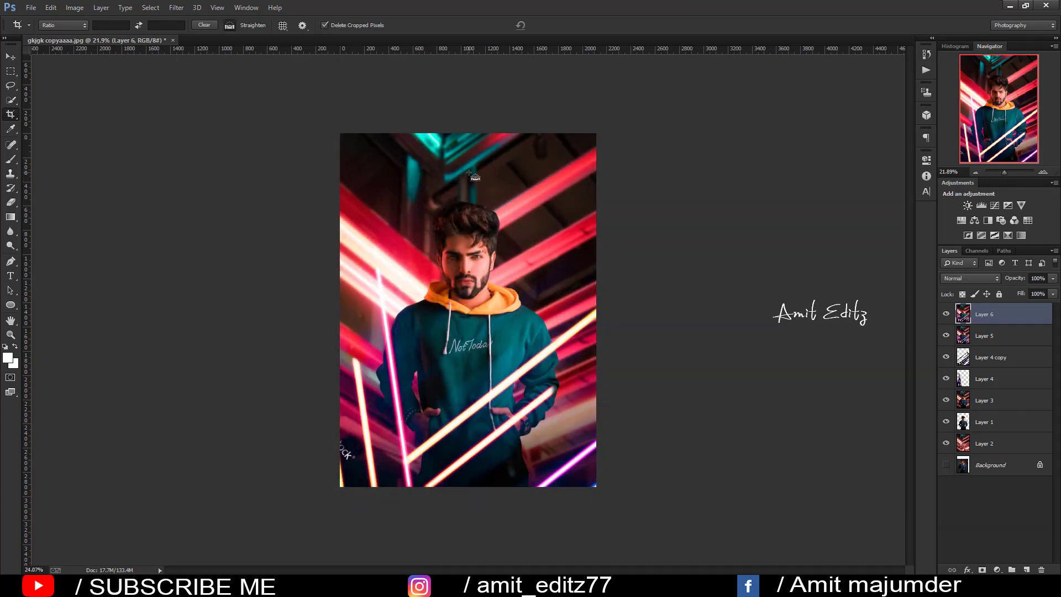
{"action": "key", "text": "ctrl+plus"}
{"action": "key", "text": "ctrl+minus"}
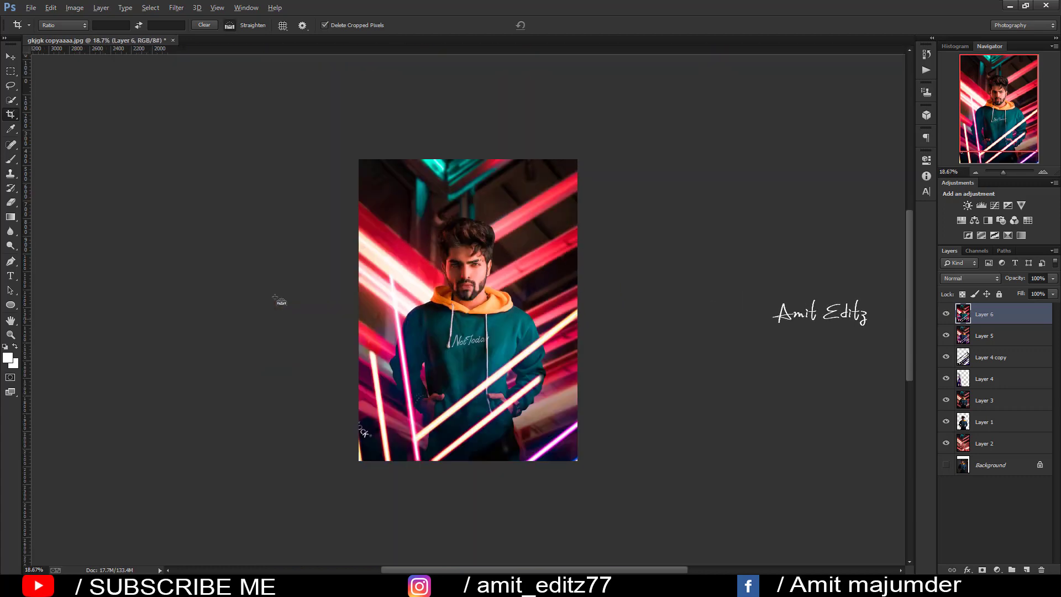
{"action": "key", "text": "ctrl+plus"}
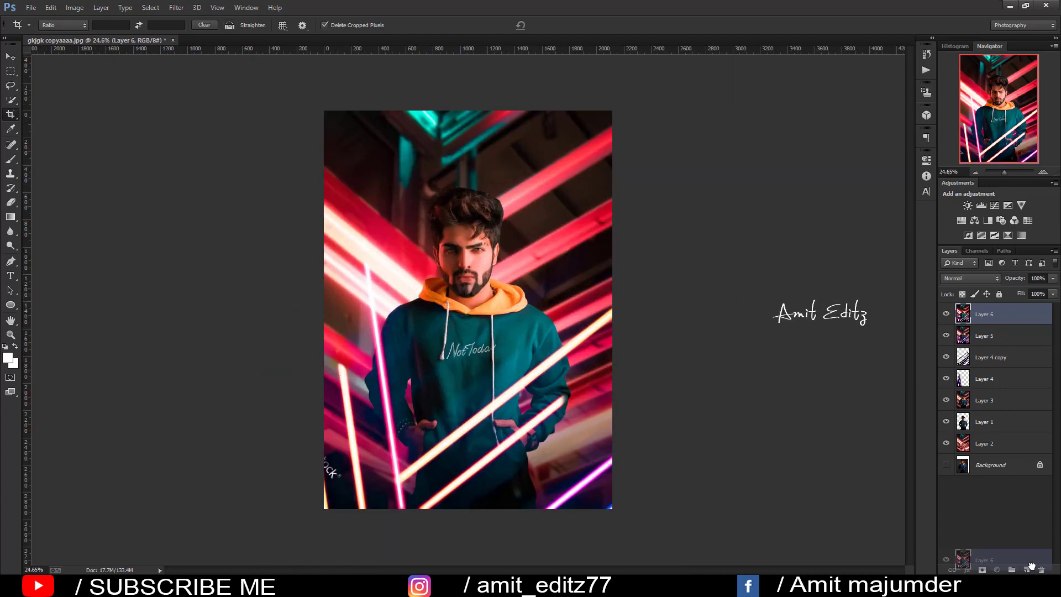
{"action": "key", "text": "ctrl+j"}
Burn around the hair with the Burn tool at 12% exposure and a 350 px brush.
{"action": "right_click", "coordinate": [10, 245]}
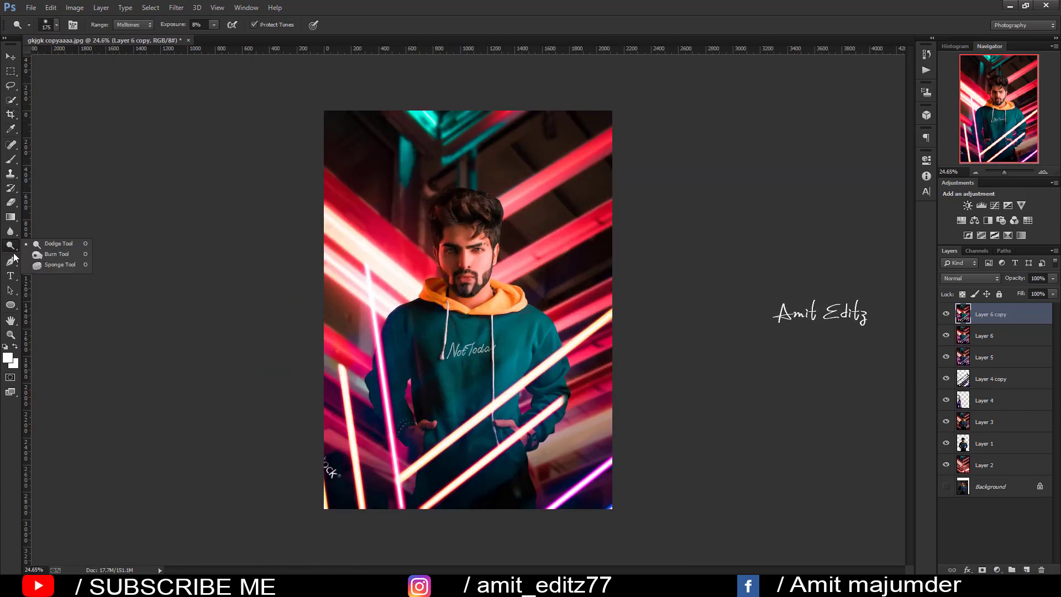
{"action": "left_click", "coordinate": [41, 256]}
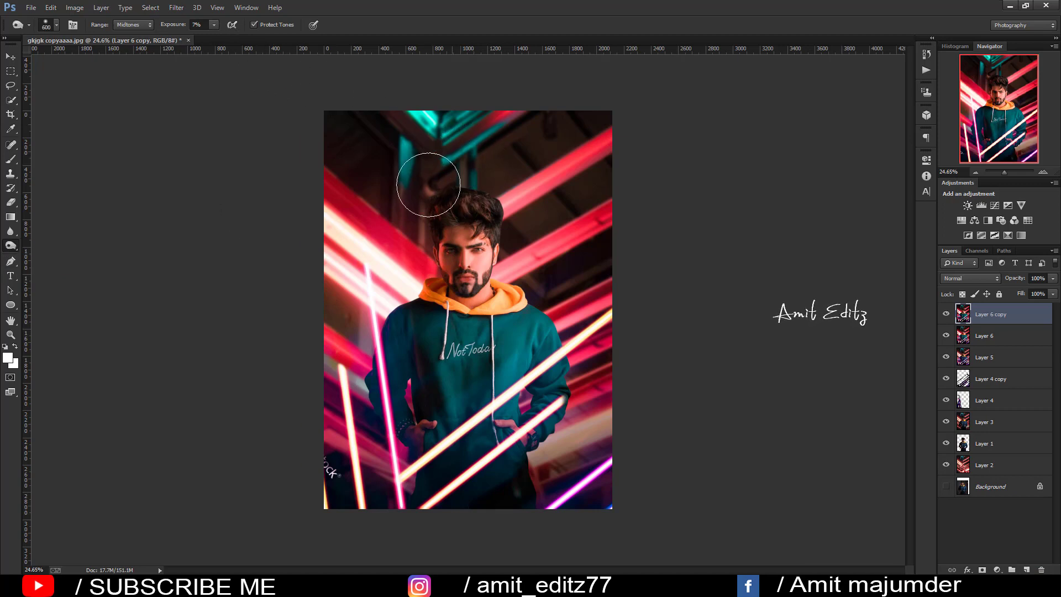
{"action": "mouse_move", "coordinate": [427, 178]}
{"action": "left_mouse_down"}
{"action": "mouse_move", "coordinate": [486, 160]}
{"action": "mouse_move", "coordinate": [511, 182]}
{"action": "left_mouse_up"}
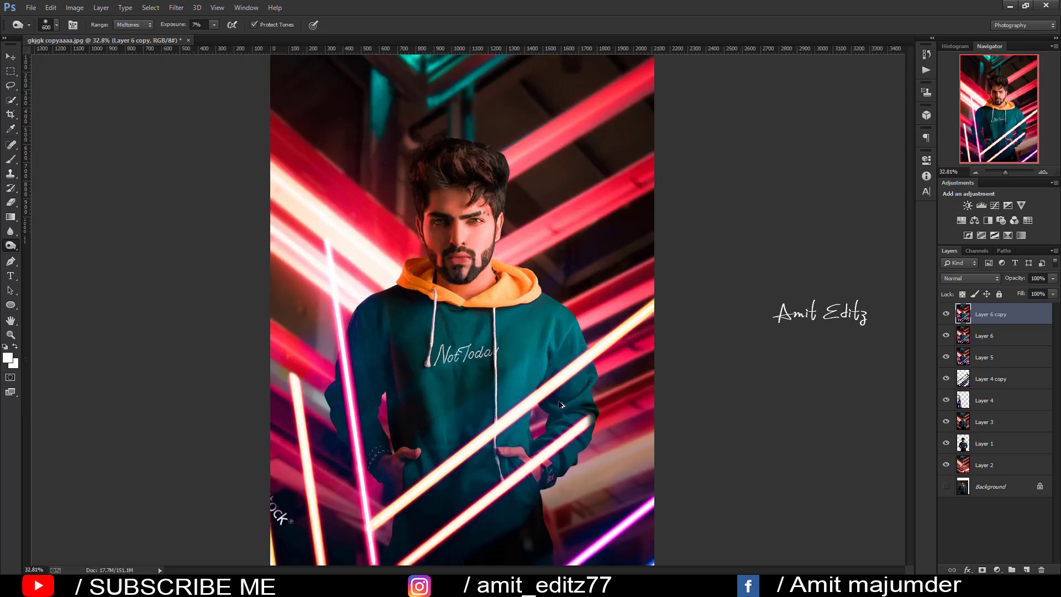
{"action": "scroll", "coordinate": [524, 386], "scroll_direction": "up", "scroll_amount": 1}
{"action": "left_click_drag", "start_coordinate": [548, 471], "coordinate": [545, 472]}
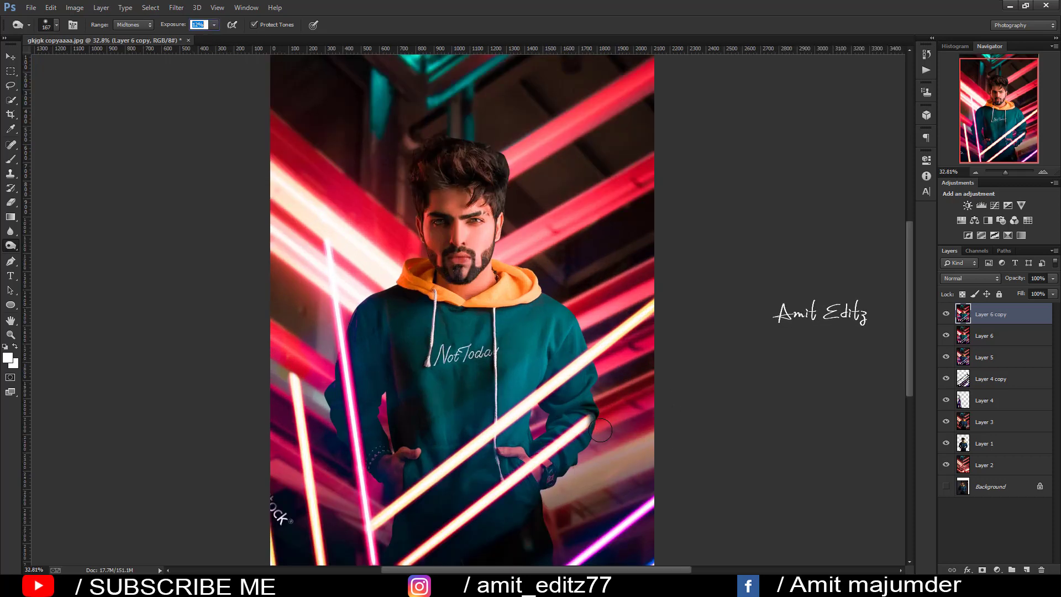
{"action": "key", "text": "Return"}
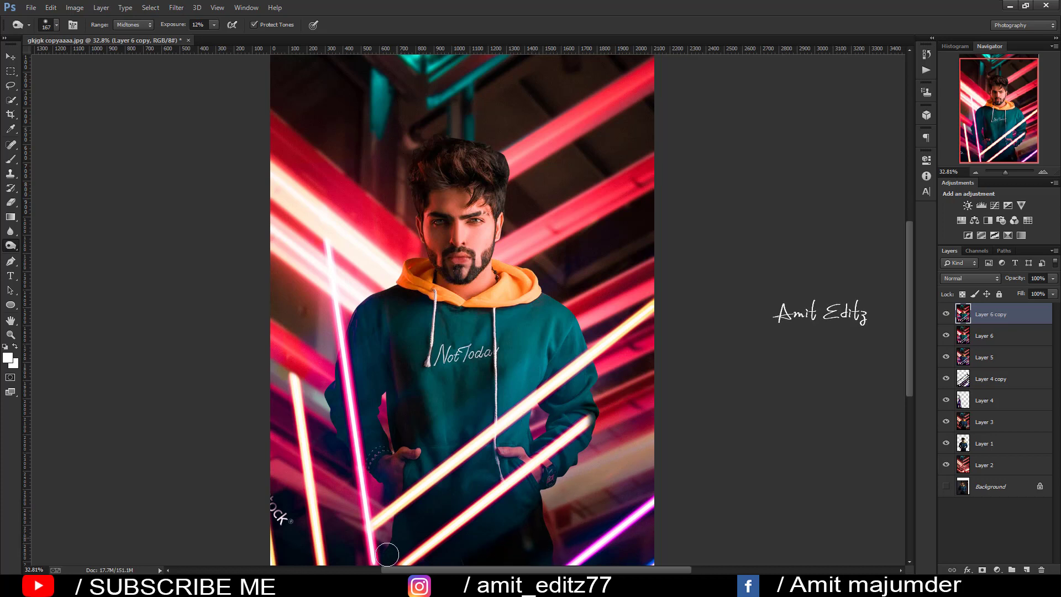
{"action": "left_click_drag", "start_coordinate": [353, 507], "coordinate": [364, 512]}
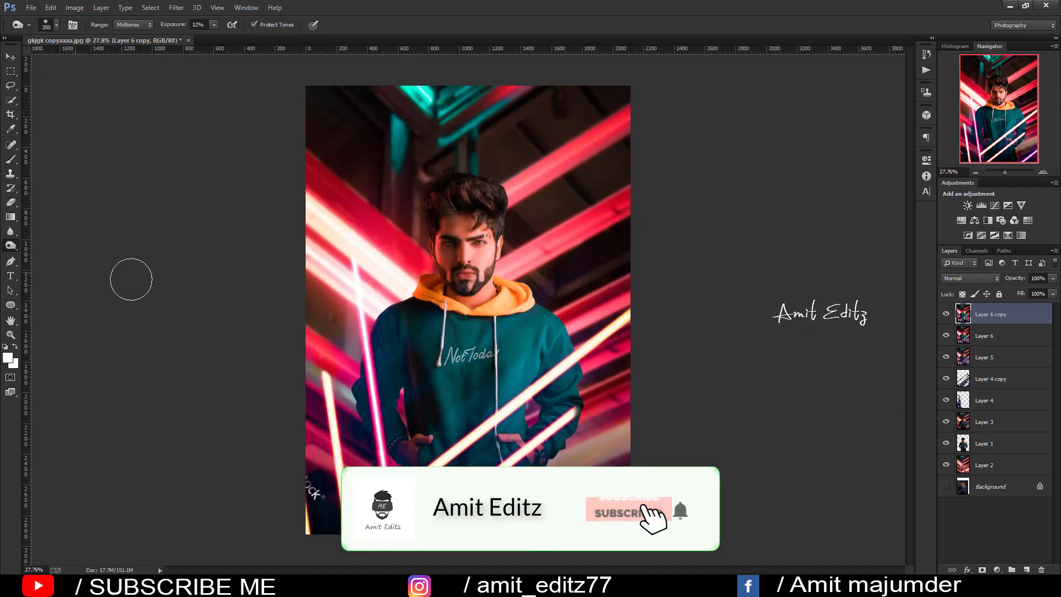
Burn the hair's edge on Layer 6 copy at 52% midtones exposure to deepen shadows.
{"action": "left_click", "coordinate": [10, 144]}
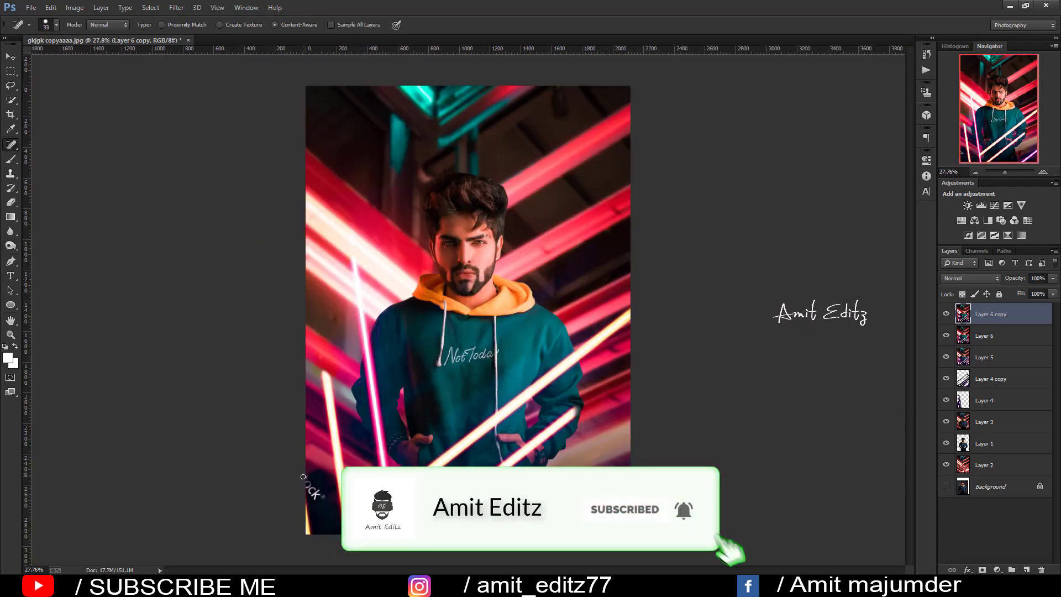
{"action": "left_click_drag", "start_coordinate": [302, 477], "coordinate": [304, 481]}
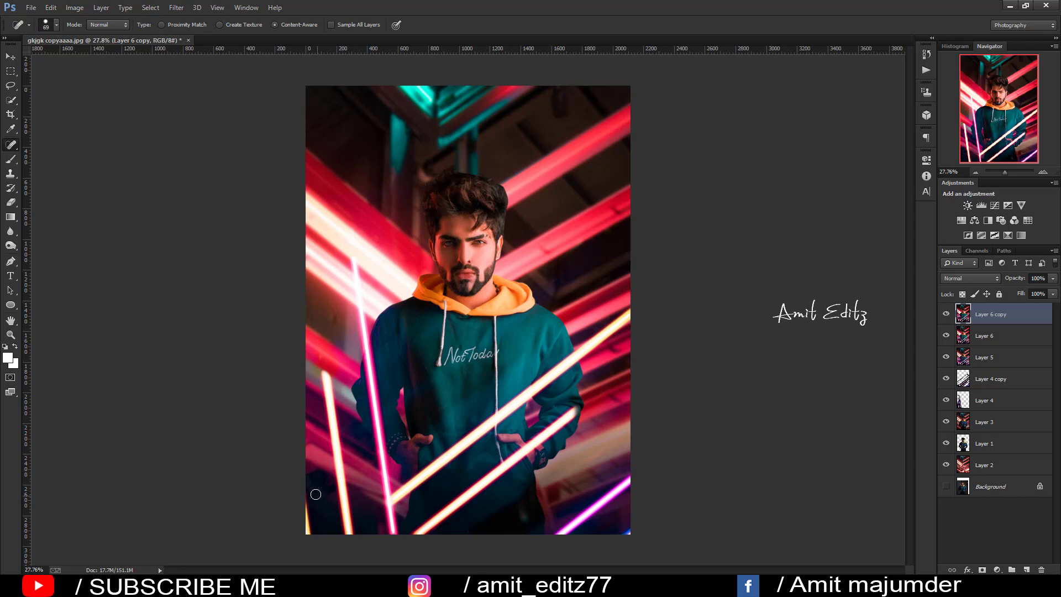
{"action": "key", "text": "v"}
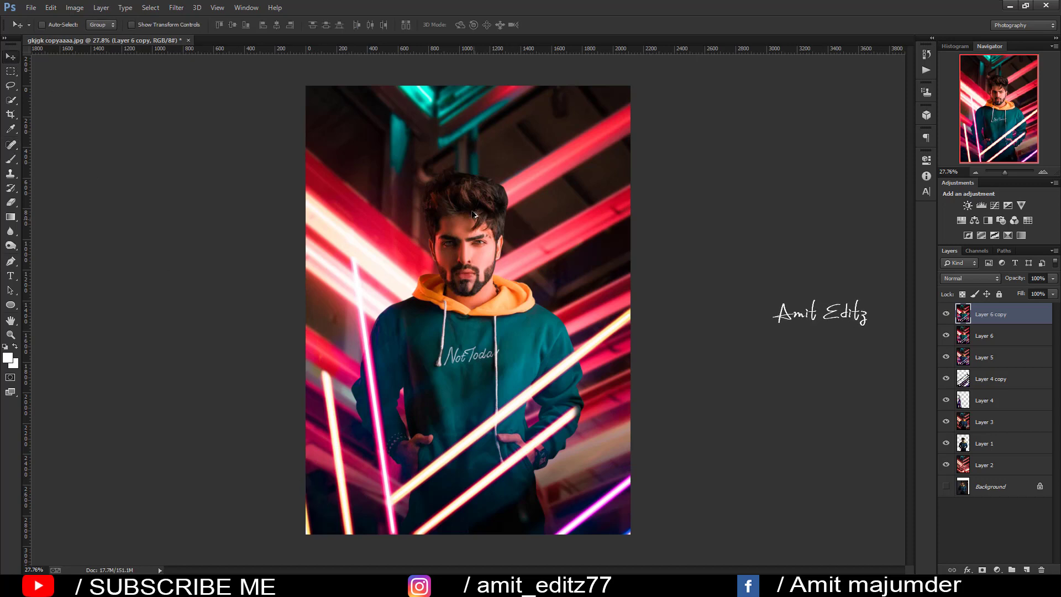
{"action": "scroll", "coordinate": [474, 215], "scroll_direction": "up", "scroll_amount": 2}
{"action": "scroll", "coordinate": [474, 214], "scroll_direction": "down", "scroll_amount": 1}
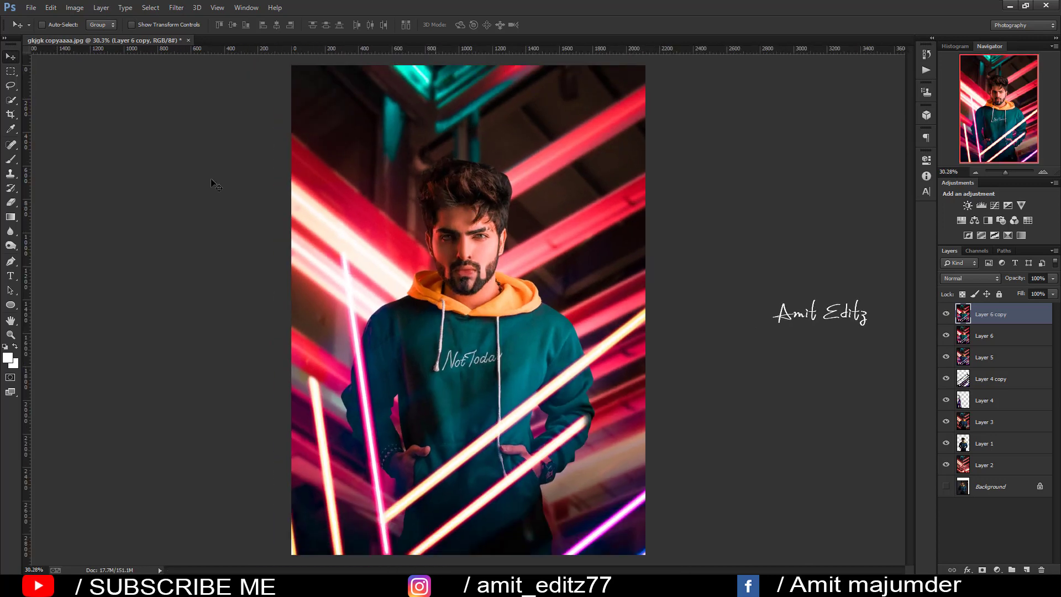
{"action": "left_click", "coordinate": [11, 245]}
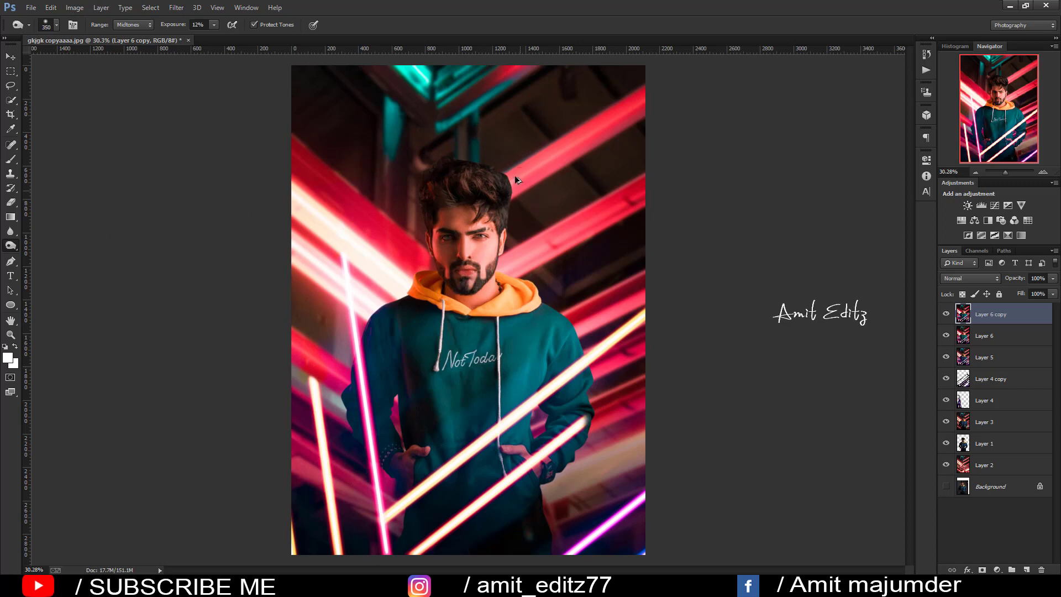
{"action": "scroll", "coordinate": [515, 175], "scroll_direction": "up", "scroll_amount": 2}
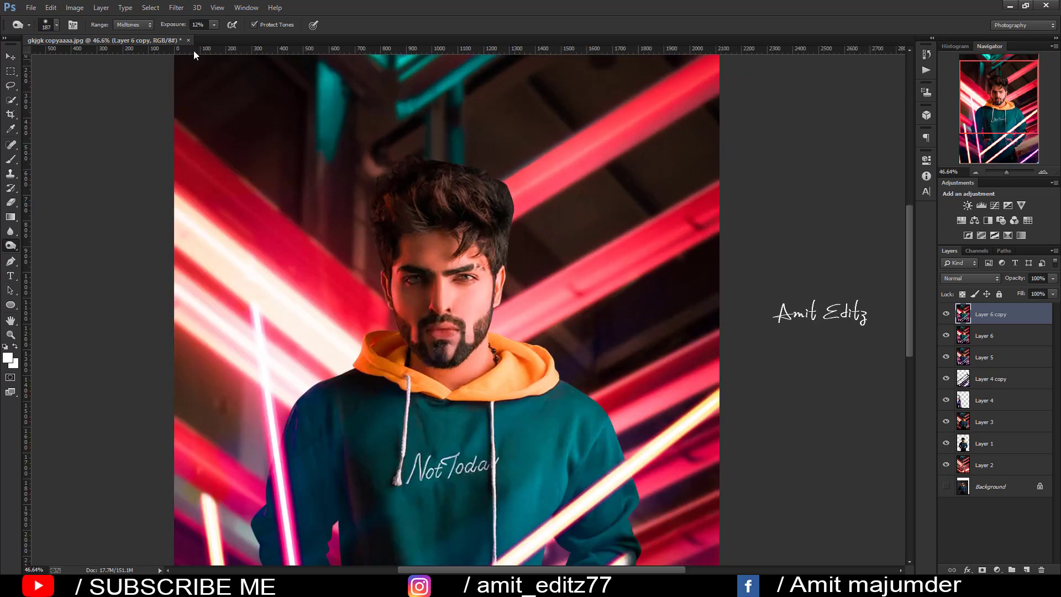
{"action": "left_click_drag", "start_coordinate": [428, 207], "coordinate": [509, 206]}
{"action": "type", "text": "52"}
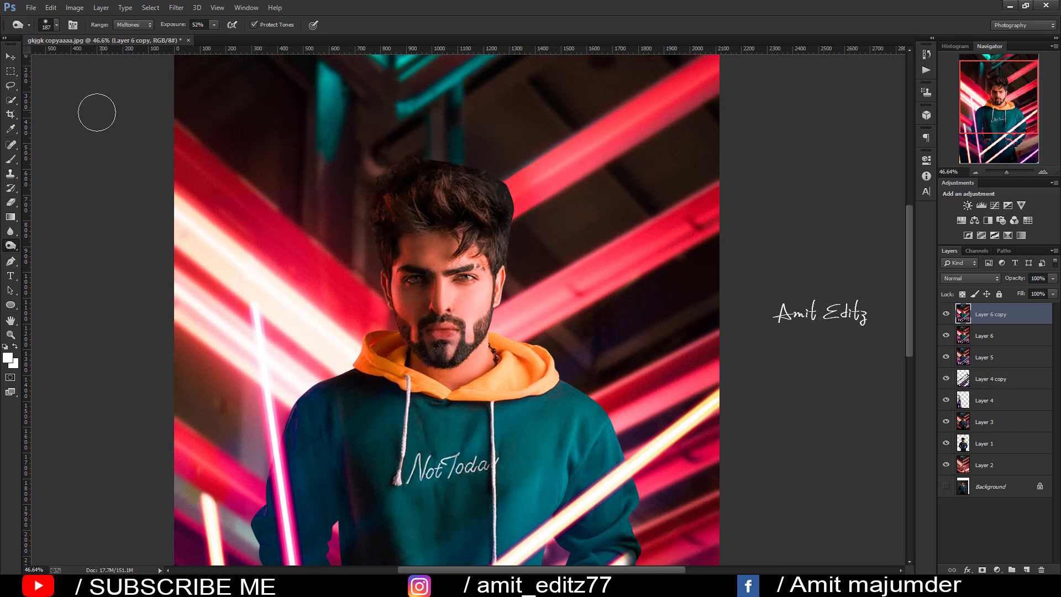
{"action": "scroll", "coordinate": [294, 160], "scroll_direction": "down", "scroll_amount": 5}
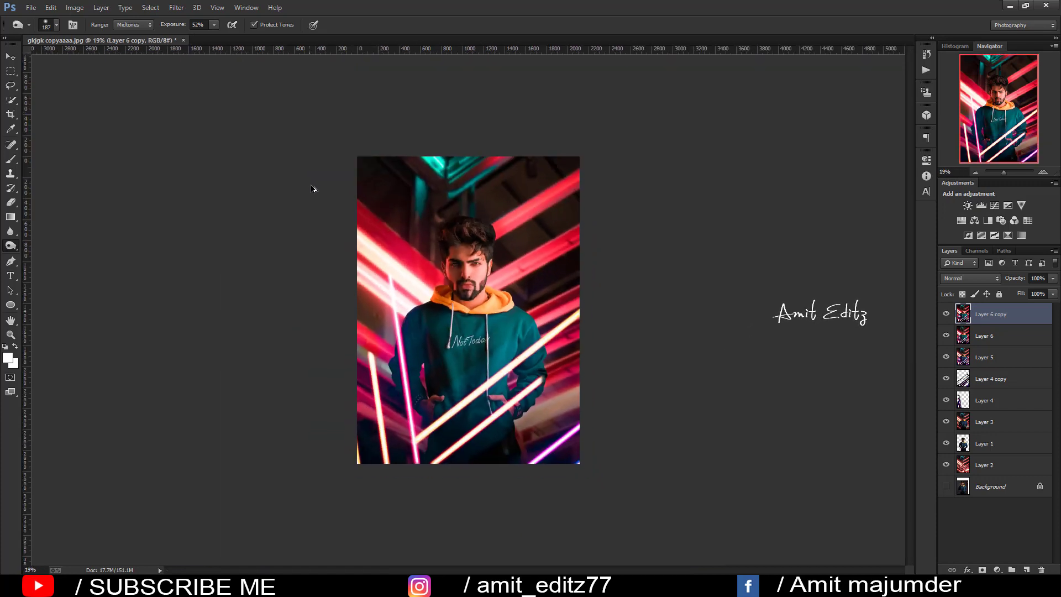
{"action": "scroll", "coordinate": [313, 190], "scroll_direction": "up", "scroll_amount": 2}
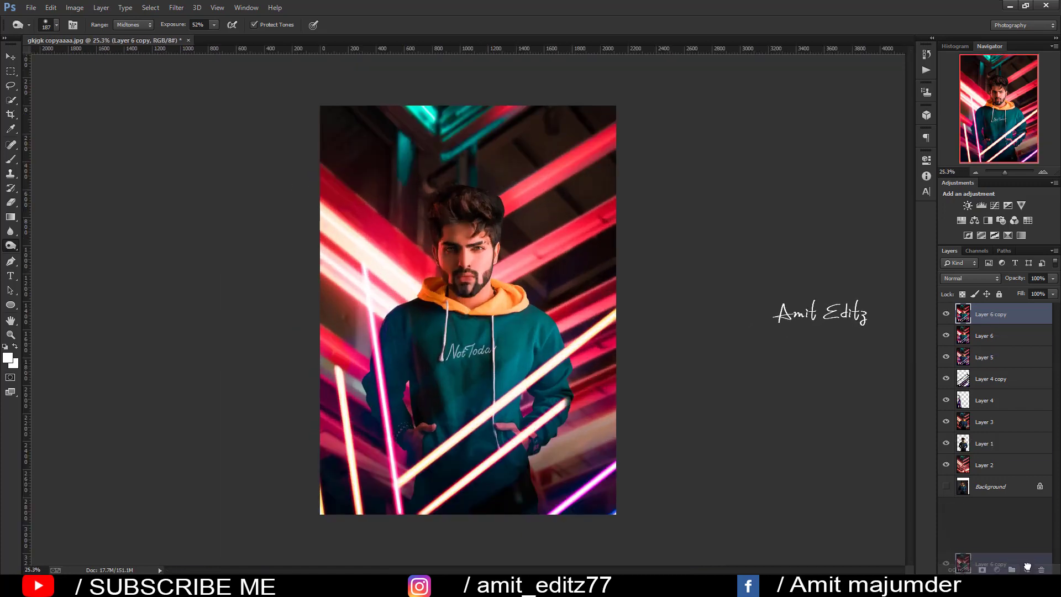
Duplicate Layer 6 copy as Layer 6 copy 2 and set up a 25 px Dodge brush at 8% exposure.
{"action": "left_click_drag", "start_coordinate": [994, 313], "coordinate": [1026, 570]}
{"action": "right_click", "coordinate": [14, 248]}
{"action": "left_click", "coordinate": [34, 243]}
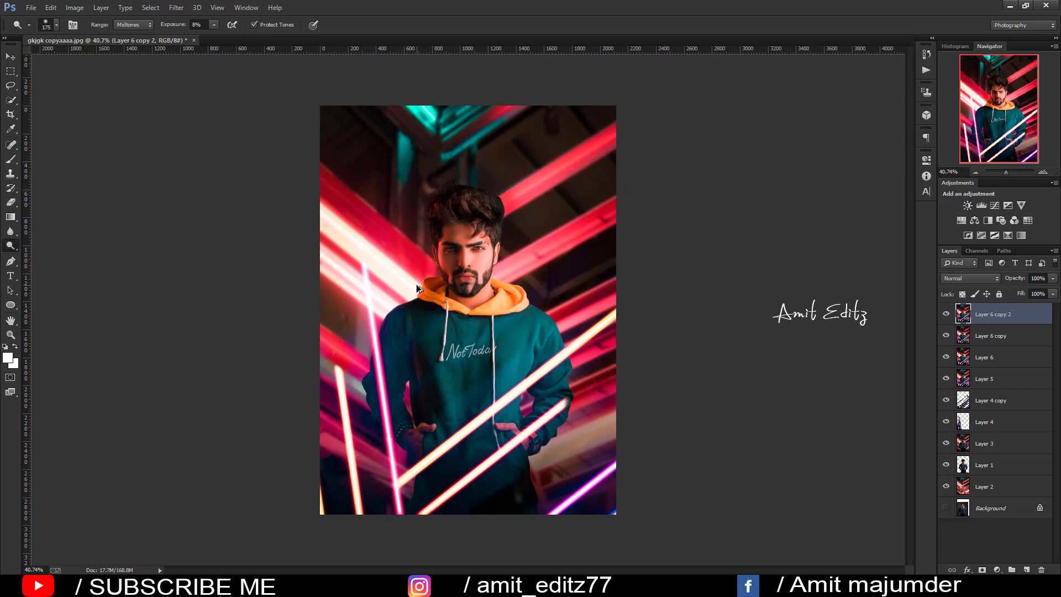
{"action": "scroll", "coordinate": [470, 248], "scroll_direction": "up", "scroll_amount": 4}
{"action": "left_click_drag", "start_coordinate": [509, 210], "coordinate": [490, 204]}
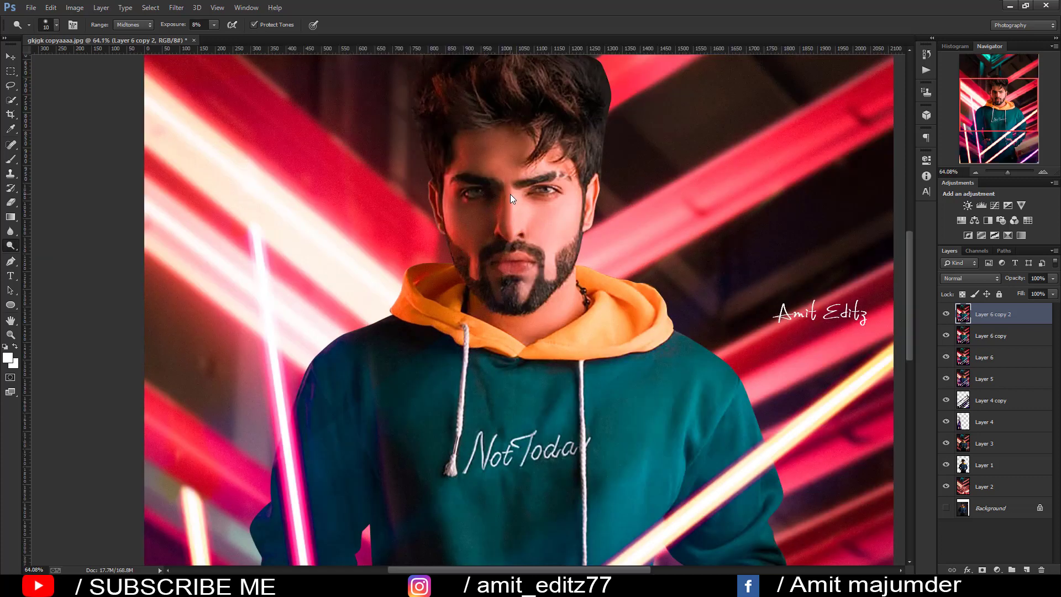
{"action": "right_click", "coordinate": [510, 194]}
{"action": "left_click_drag", "start_coordinate": [497, 200], "coordinate": [511, 196]}
Enlarge the dodge brush to 122 px and lightly brighten the face and hood.
{"action": "left_click_drag", "start_coordinate": [486, 159], "coordinate": [467, 150]}
{"action": "scroll", "coordinate": [546, 294], "scroll_direction": "down", "scroll_amount": 3}
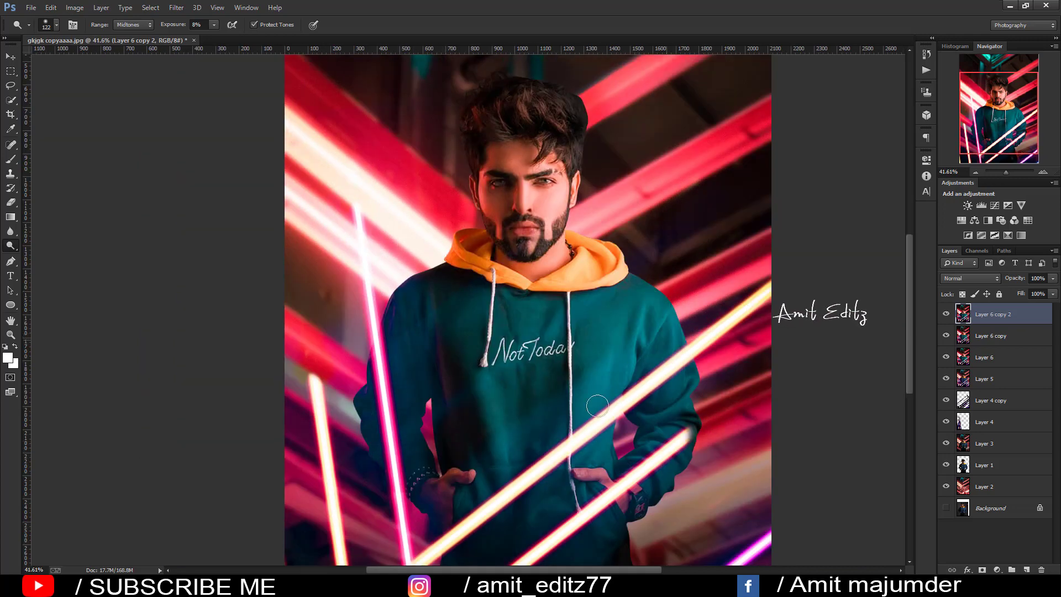
{"action": "scroll", "coordinate": [616, 324], "scroll_direction": "down", "scroll_amount": 2}
{"action": "scroll", "coordinate": [561, 367], "scroll_direction": "down", "scroll_amount": 2}
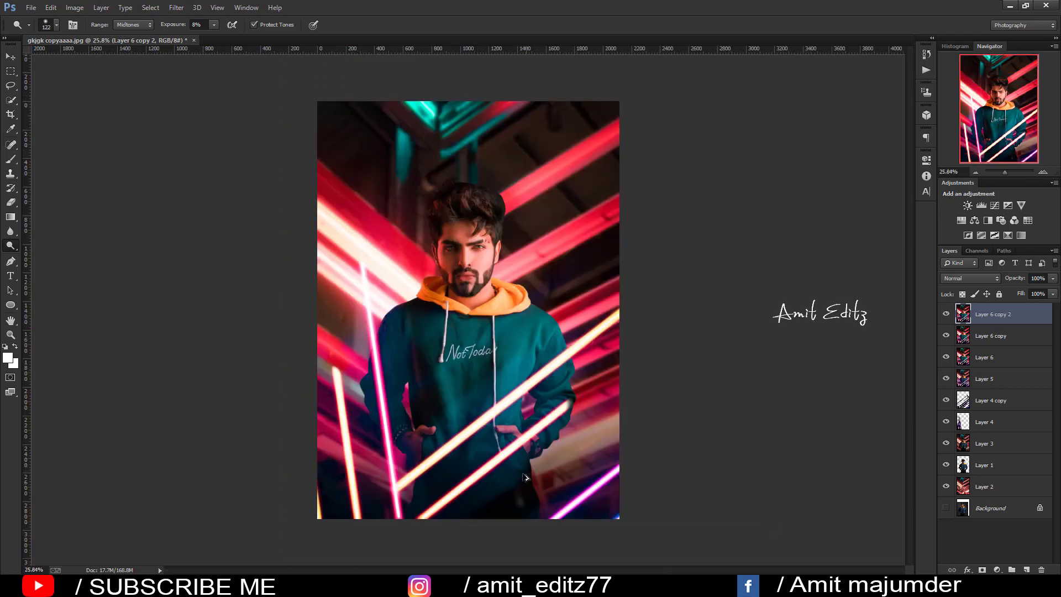
{"action": "scroll", "coordinate": [506, 381], "scroll_direction": "down", "scroll_amount": 2}
{"action": "scroll", "coordinate": [506, 378], "scroll_direction": "up", "scroll_amount": 1}
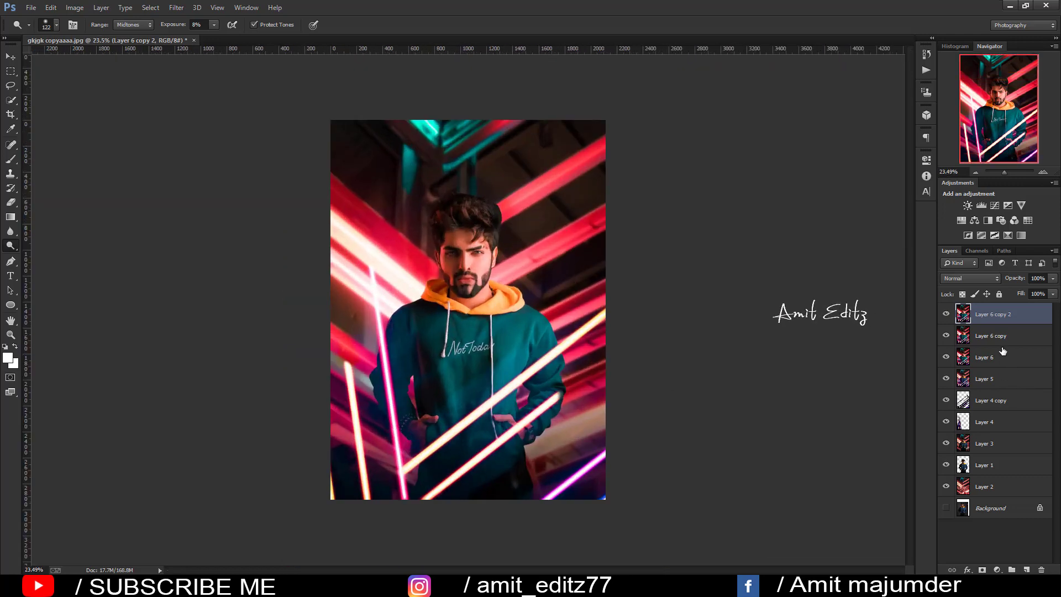
Merge Visible into Layer 6 copy 2 and make the Background layer visible.
{"action": "right_click", "coordinate": [1000, 323]}
{"action": "left_click", "coordinate": [897, 413]}
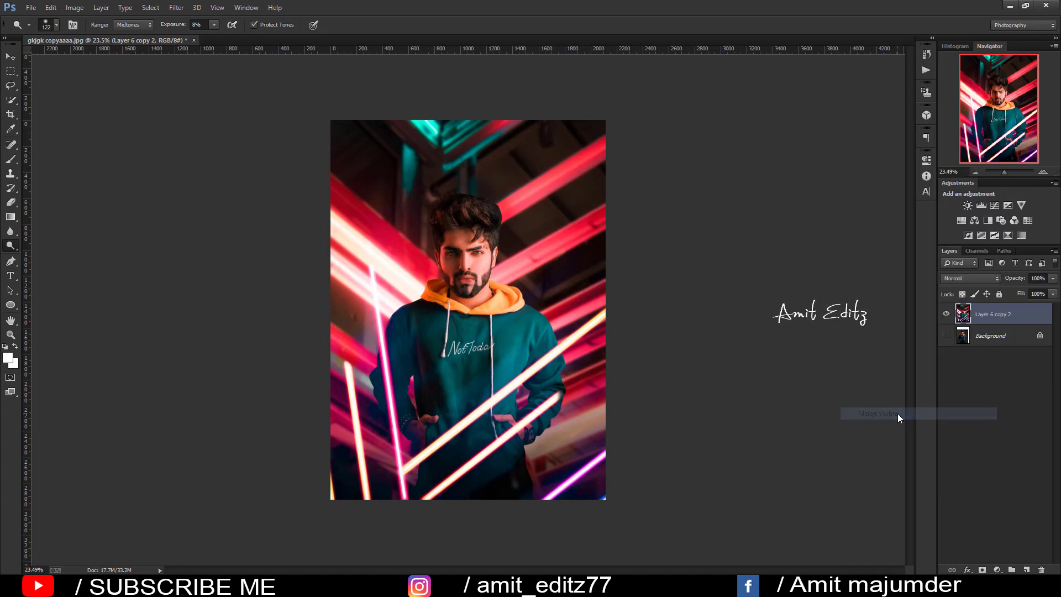
{"action": "left_click", "coordinate": [947, 335]}
Toggle Layer 6 copy 2 on and off to compare it with the original Background.
{"action": "left_click", "coordinate": [947, 314]}
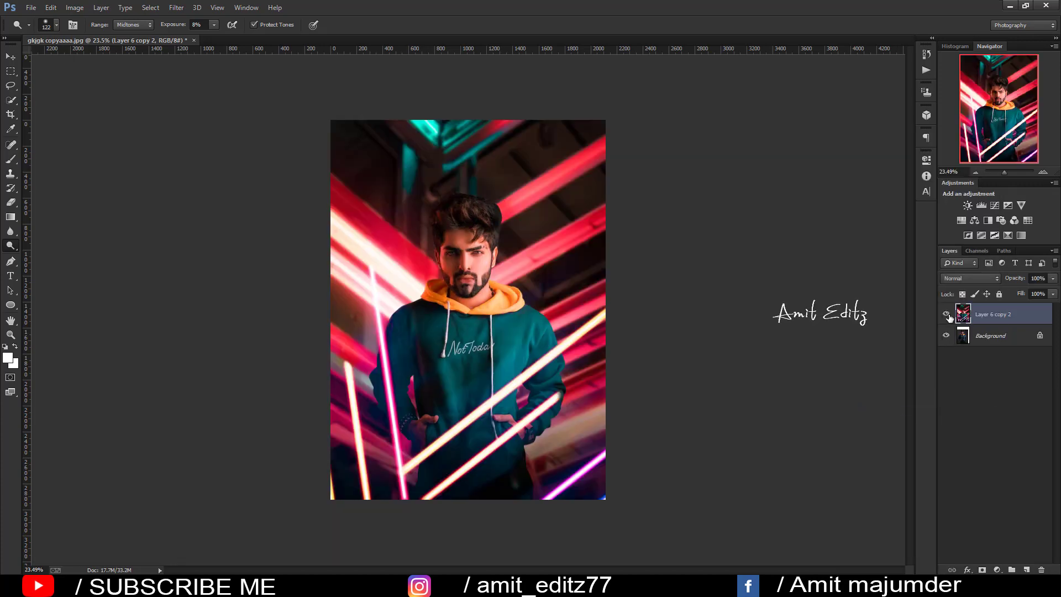
{"action": "left_click", "coordinate": [947, 314]}
{"action": "left_click", "coordinate": [947, 314]}
{"action": "scroll", "coordinate": [505, 316], "scroll_direction": "up", "scroll_amount": 1}
{"action": "scroll", "coordinate": [506, 316], "scroll_direction": "up", "scroll_amount": 1}
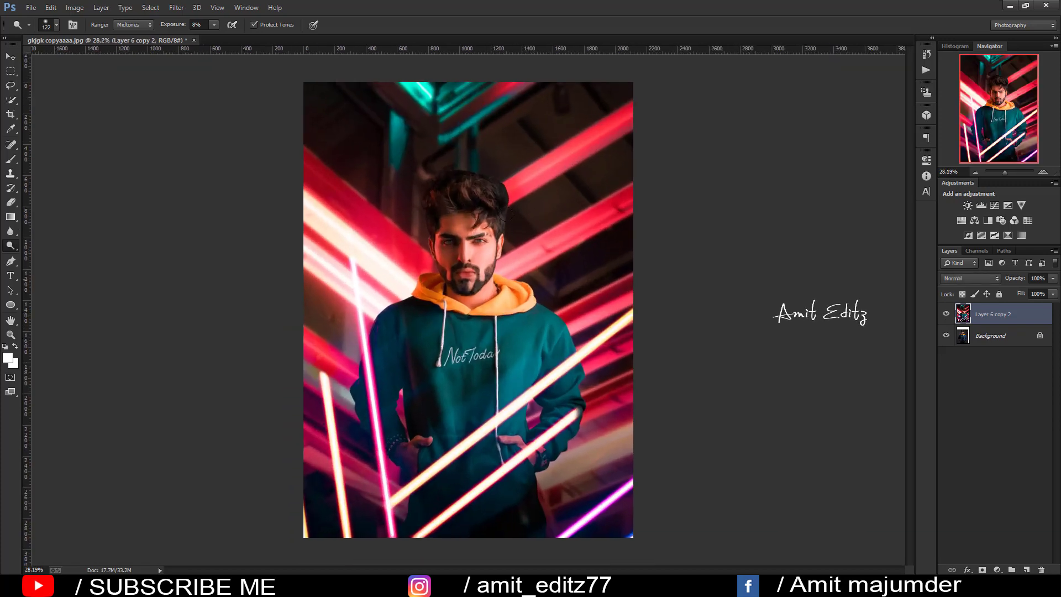
{"action": "scroll", "coordinate": [503, 210], "scroll_direction": "up", "scroll_amount": 5}
{"action": "scroll", "coordinate": [503, 210], "scroll_direction": "up", "scroll_amount": 5}
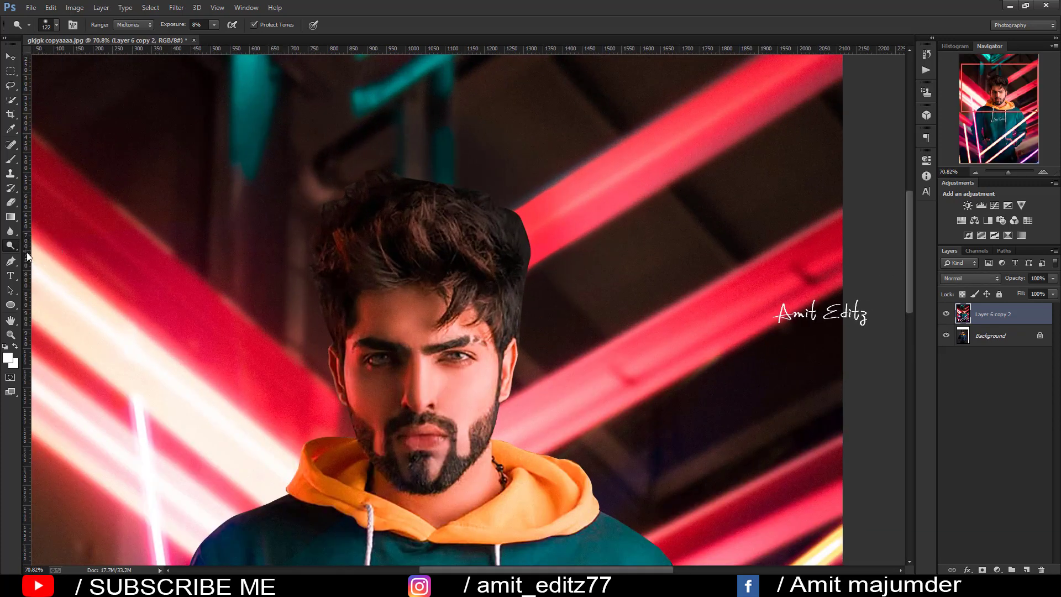
Smudge the hair's outer edges into the neon background with a 42 px Smudge brush.
{"action": "right_click", "coordinate": [10, 231]}
{"action": "left_click", "coordinate": [55, 255]}
{"action": "scroll", "coordinate": [523, 224], "scroll_direction": "up", "scroll_amount": 2}
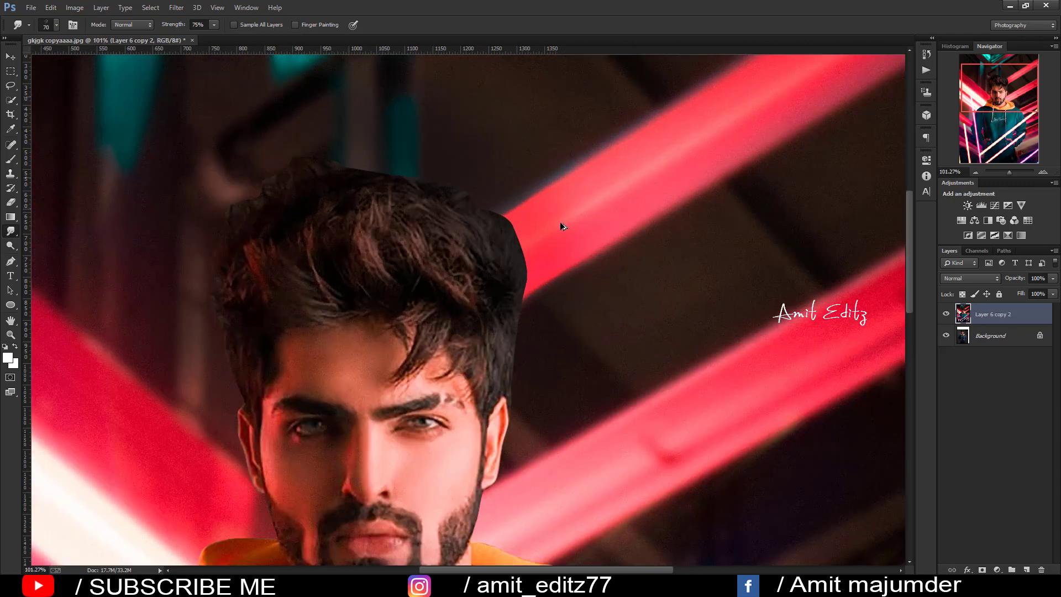
{"action": "left_click_drag", "start_coordinate": [514, 264], "coordinate": [504, 265]}
{"action": "mouse_move", "coordinate": [516, 279]}
{"action": "left_mouse_down"}
{"action": "mouse_move", "coordinate": [511, 217]}
{"action": "mouse_move", "coordinate": [502, 217]}
{"action": "left_mouse_up"}
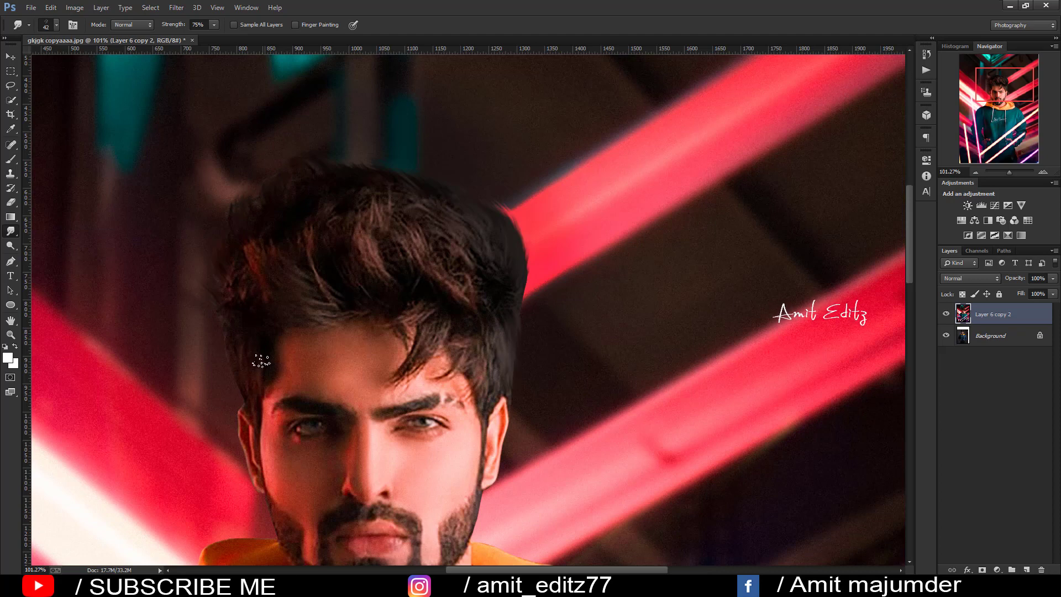
{"action": "scroll", "coordinate": [504, 332], "scroll_direction": "down", "scroll_amount": 5}
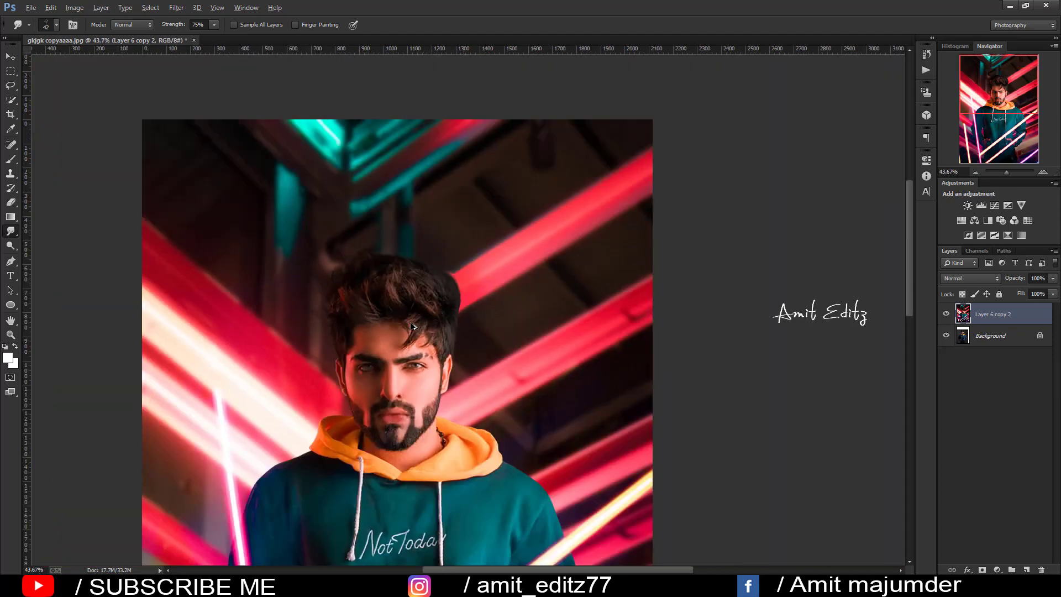
{"action": "scroll", "coordinate": [607, 353], "scroll_direction": "down", "scroll_amount": 3}
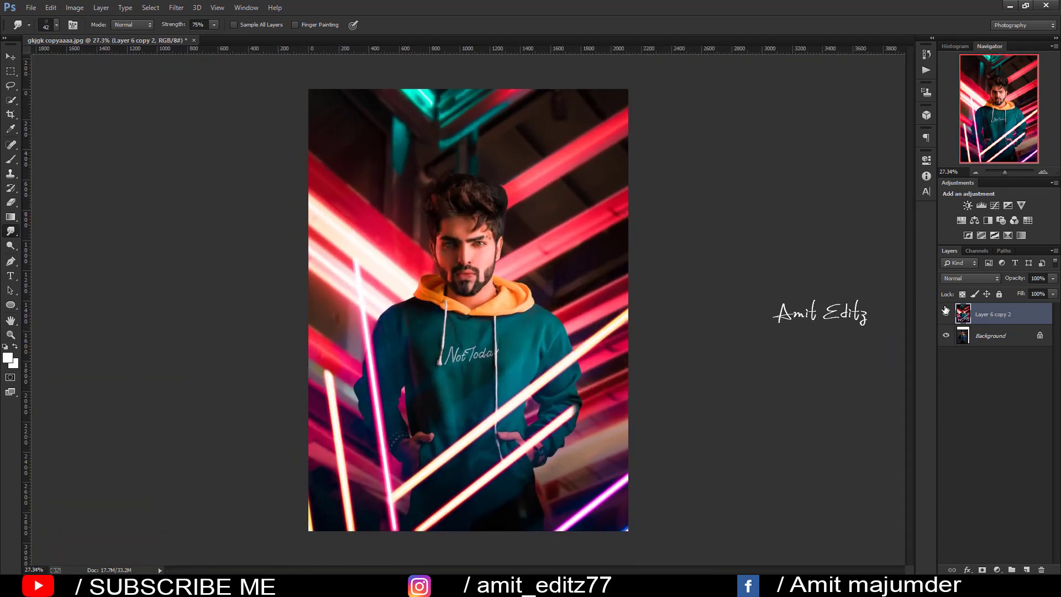
Toggle Layer 6 copy 2 repeatedly to compare the edit with the original photo.
{"action": "left_click", "coordinate": [948, 314]}
{"action": "left_click", "coordinate": [948, 315]}
{"action": "left_click", "coordinate": [948, 314]}
{"action": "left_click", "coordinate": [946, 315]}
{"action": "left_click", "coordinate": [946, 314]}
{"action": "left_click", "coordinate": [946, 314]}
{"action": "left_click", "coordinate": [946, 315]}
{"action": "left_click", "coordinate": [947, 314]}
{"action": "left_click", "coordinate": [946, 314]}
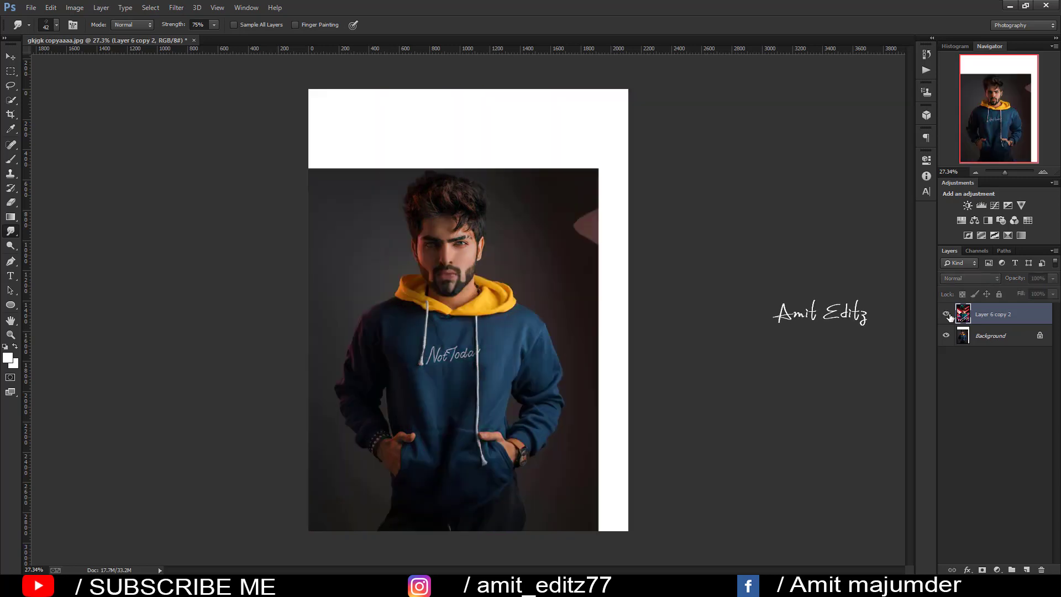
Stamp a small V logo beside the hood with brush preset 588, then revert to a soft round tip.
{"action": "left_click", "coordinate": [11, 159]}
{"action": "right_click", "coordinate": [440, 220]}
{"action": "left_click", "coordinate": [491, 436]}
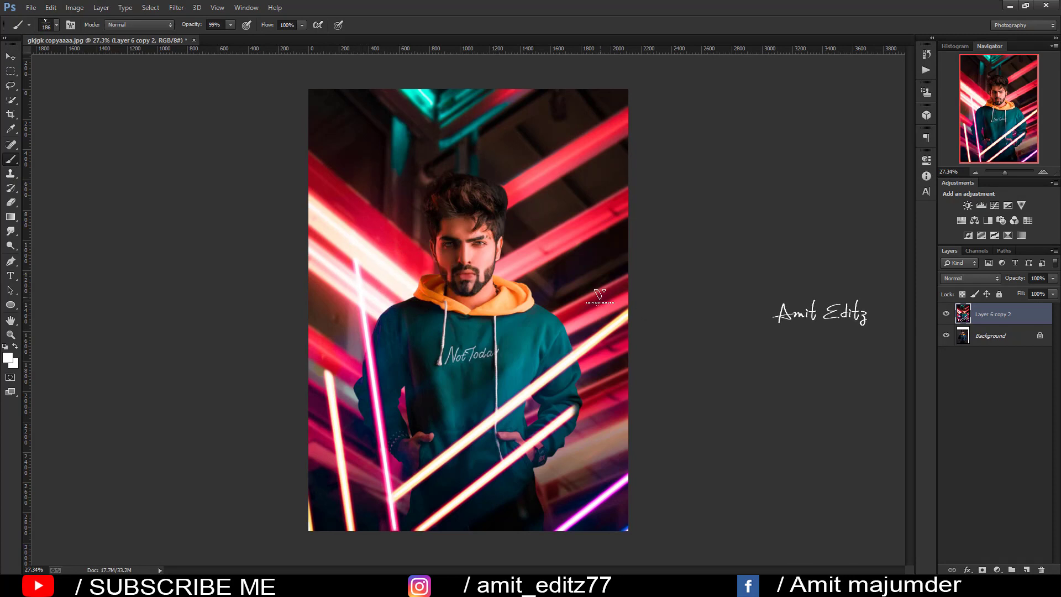
{"action": "right_click", "coordinate": [359, 249]}
{"action": "left_click", "coordinate": [381, 322]}
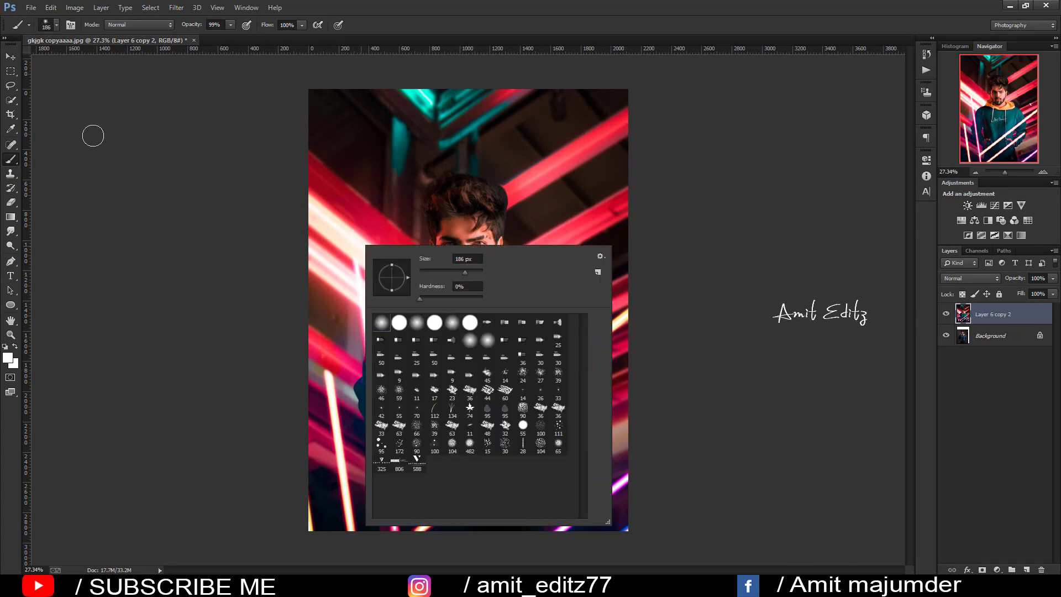
Switch to the Move tool and zoom in and out to review the stamped logo.
{"action": "left_click", "coordinate": [11, 57]}
{"action": "scroll", "coordinate": [624, 293], "scroll_direction": "up", "scroll_amount": 1}
{"action": "scroll", "coordinate": [469, 214], "scroll_direction": "down", "scroll_amount": 2}
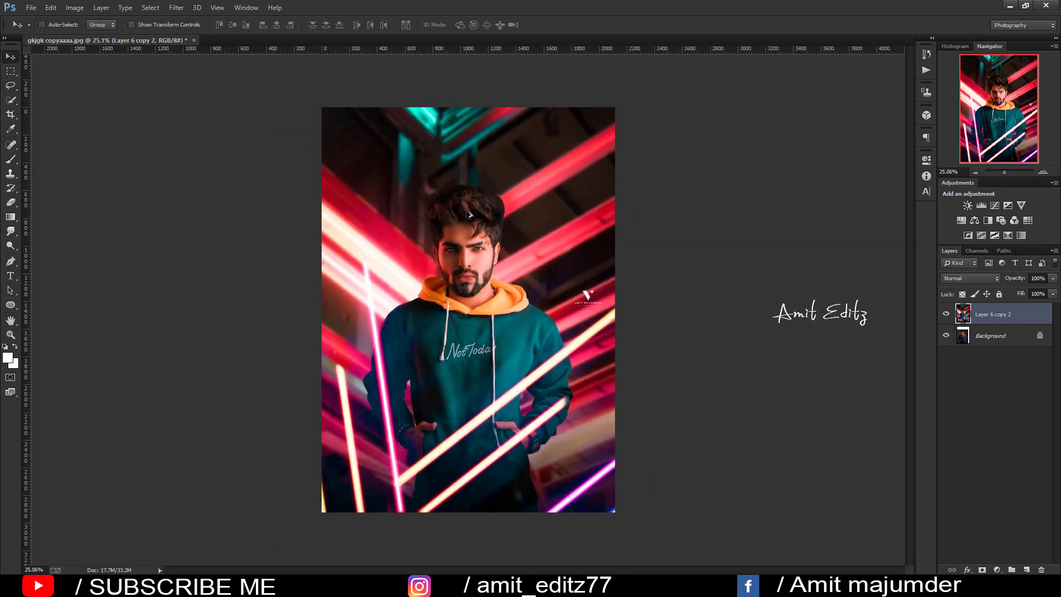
{"action": "scroll", "coordinate": [469, 215], "scroll_direction": "down", "scroll_amount": 2}
{"action": "scroll", "coordinate": [469, 215], "scroll_direction": "up", "scroll_amount": 2}
{"action": "scroll", "coordinate": [469, 214], "scroll_direction": "up", "scroll_amount": 2}
{"action": "scroll", "coordinate": [464, 213], "scroll_direction": "down", "scroll_amount": 3}
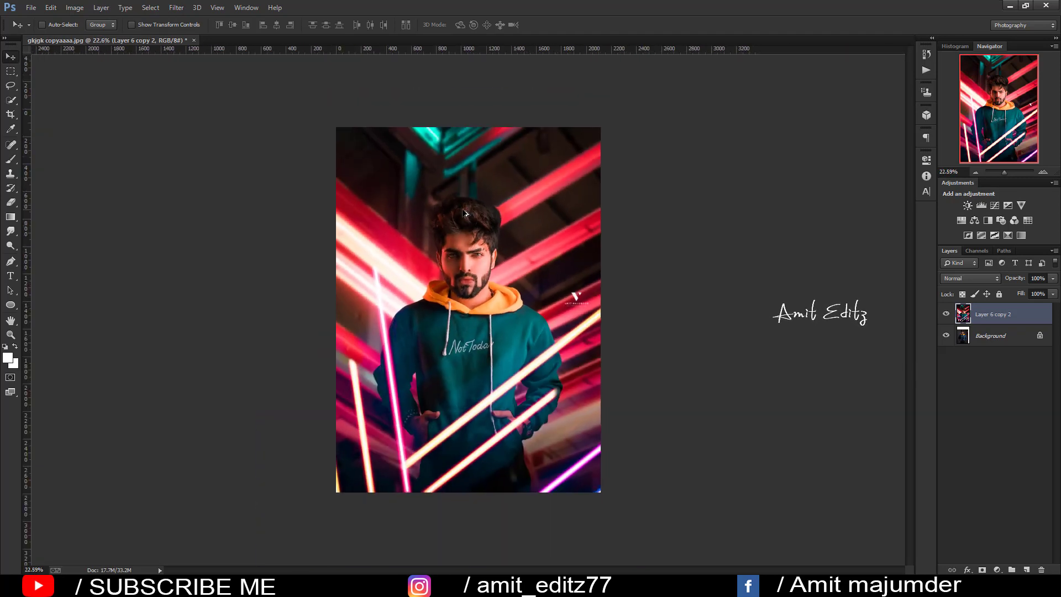
{"action": "scroll", "coordinate": [464, 213], "scroll_direction": "up", "scroll_amount": 2}
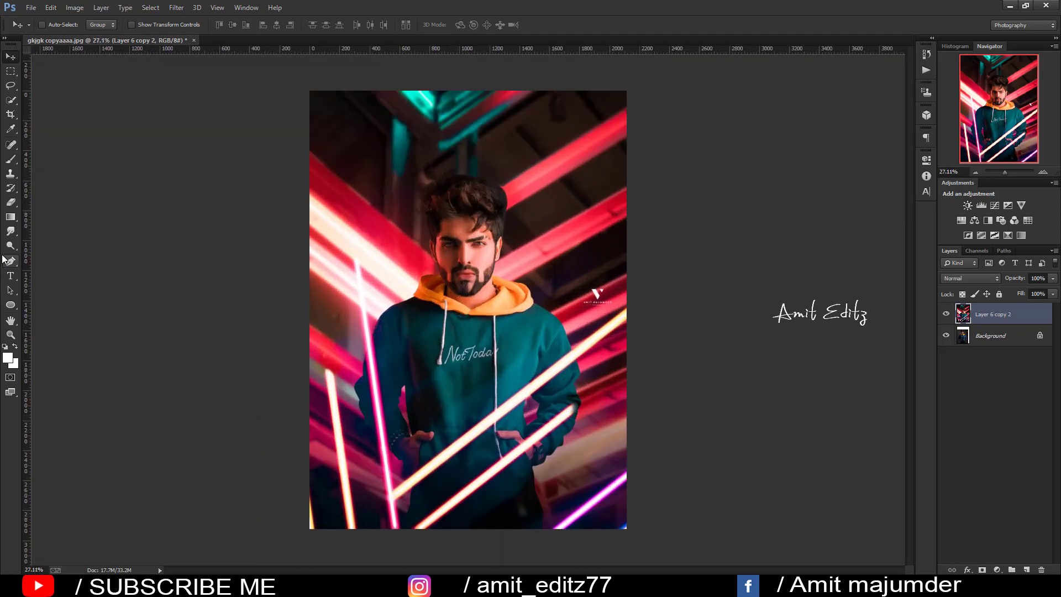
Switch to the Blur tool and set its Strength to 70%.
{"action": "left_click", "coordinate": [11, 231]}
{"action": "left_click", "coordinate": [39, 230]}
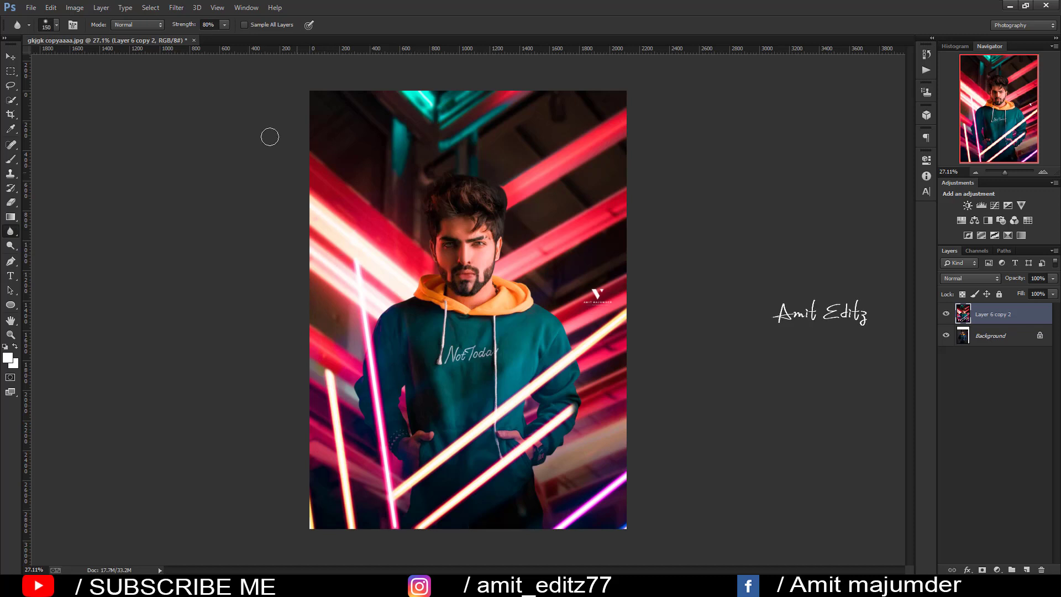
{"action": "type", "text": "70"}
{"action": "key", "text": "Return"}
{"action": "scroll", "coordinate": [430, 290], "scroll_direction": "down", "scroll_amount": 1}
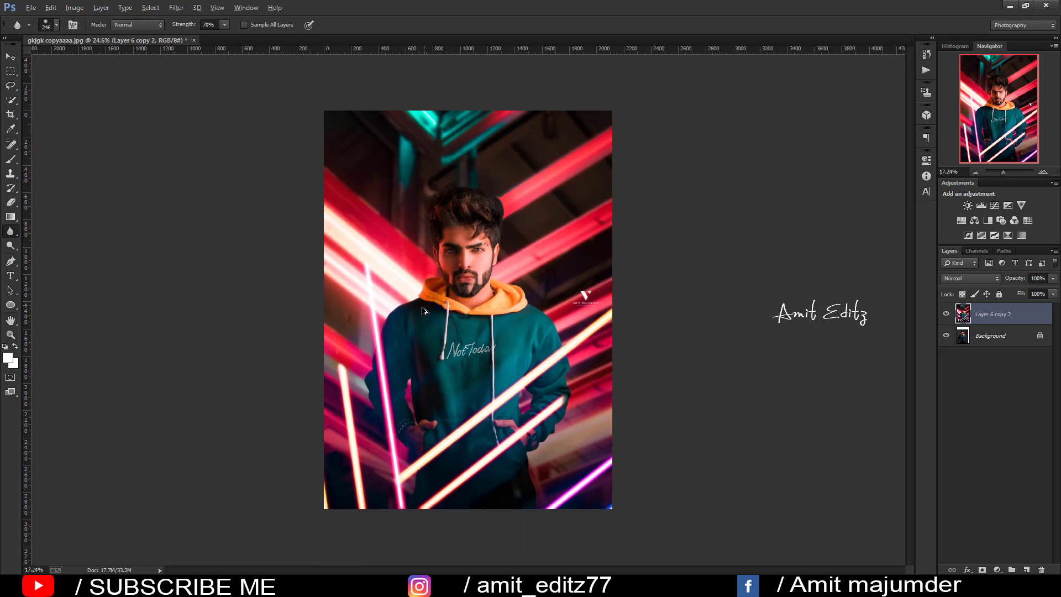
{"action": "scroll", "coordinate": [430, 290], "scroll_direction": "up", "scroll_amount": 2}
{"action": "left_click", "coordinate": [946, 314]}
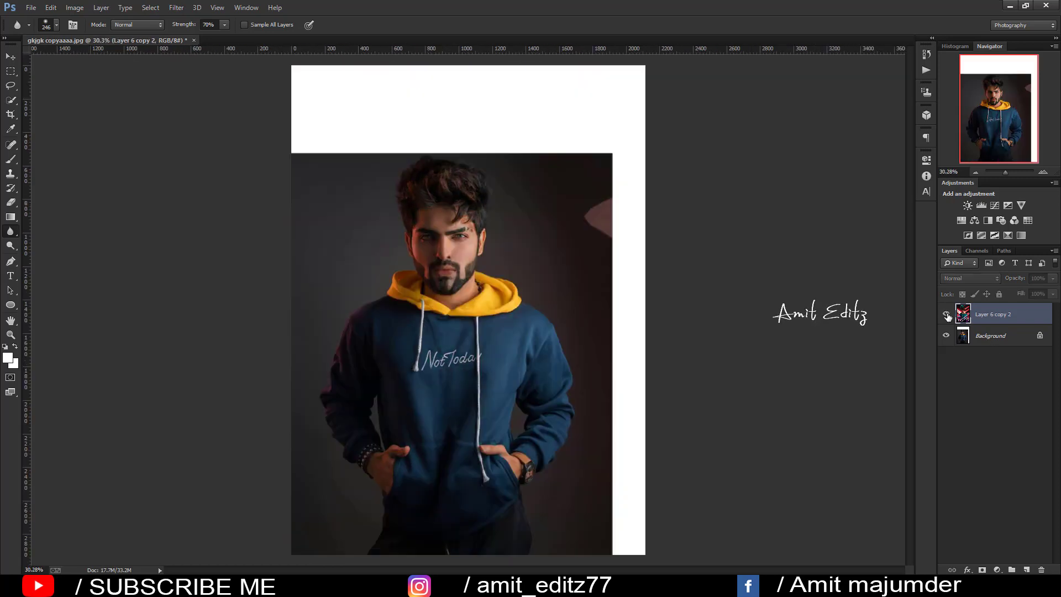
{"action": "left_click", "coordinate": [947, 314]}
{"action": "left_click", "coordinate": [947, 313]}
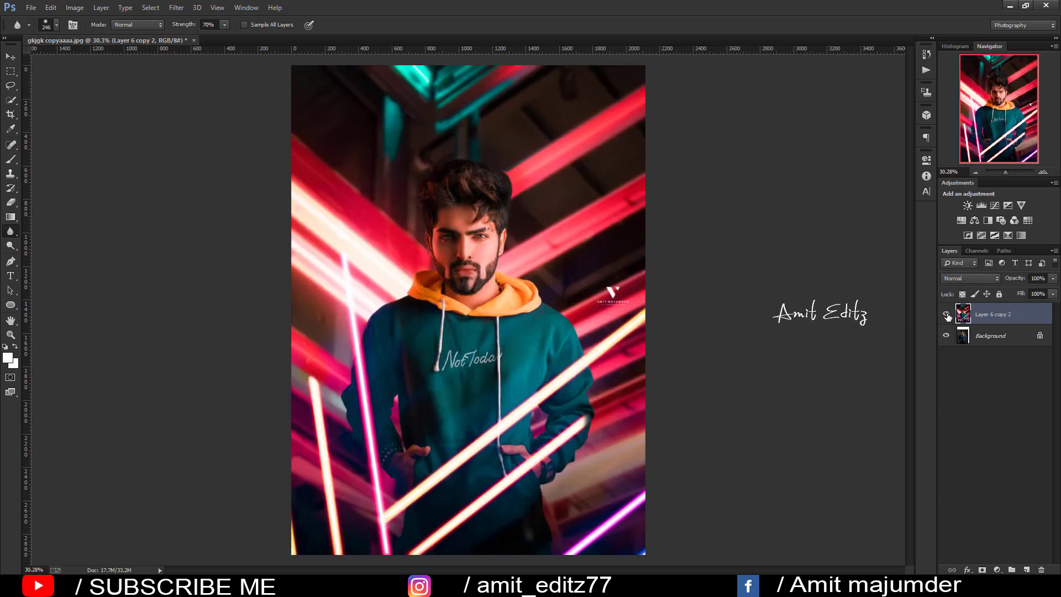
{"action": "left_click", "coordinate": [946, 314]}
{"action": "left_click", "coordinate": [946, 314]}
{"action": "left_click", "coordinate": [947, 314]}
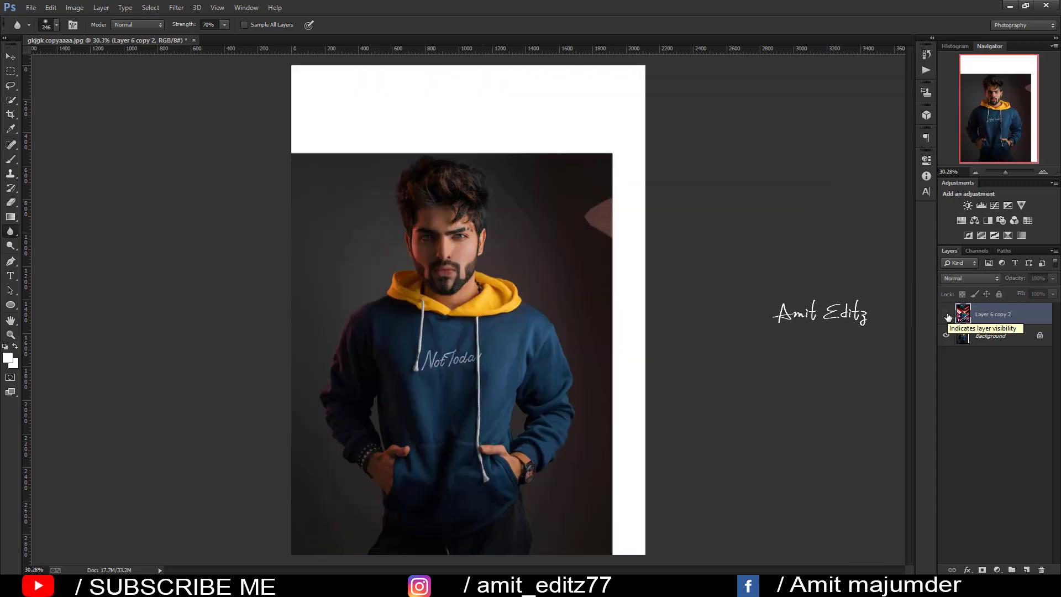